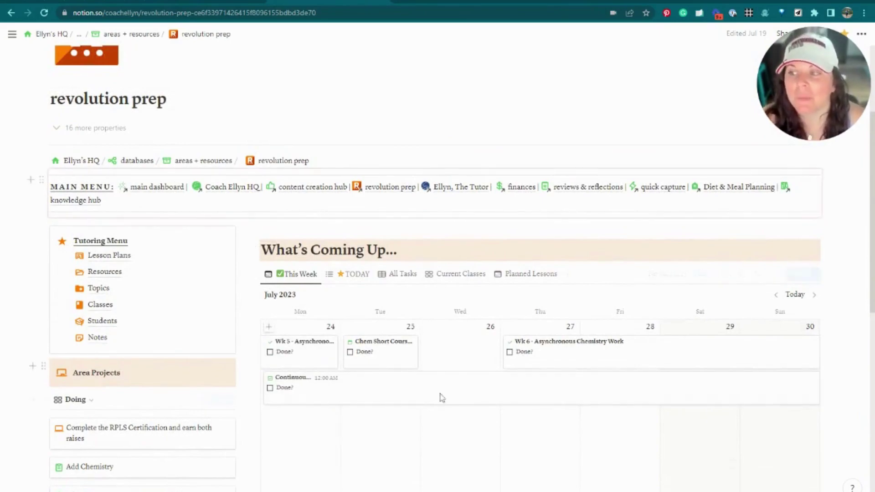
Open the "For Educators: Dashboard & Student Tracker" template from the My Templates gallery as a full page with the sidebar closed.
scroll(540, 319, "down", 1)
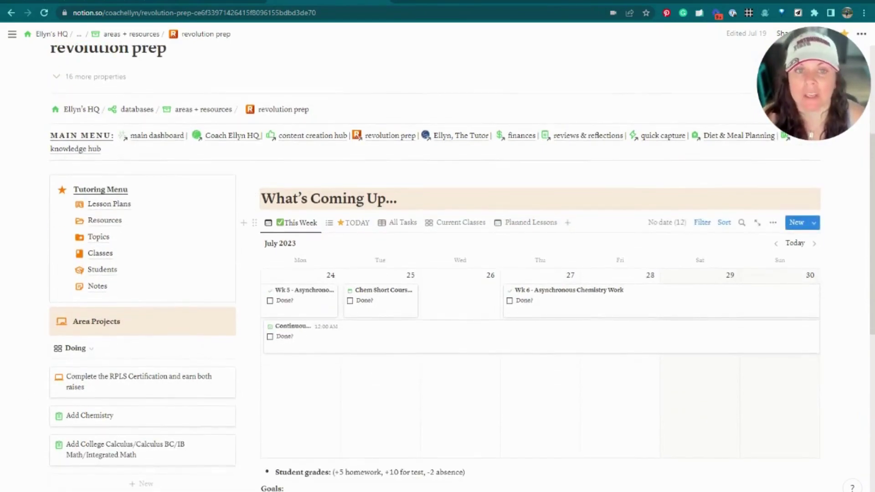
left_click(12, 33)
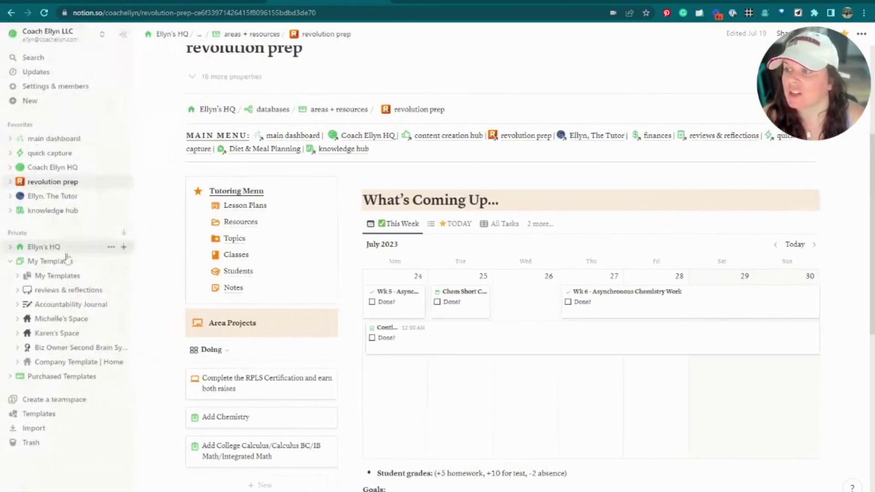
left_click(55, 276)
scroll(629, 260, "down", 1)
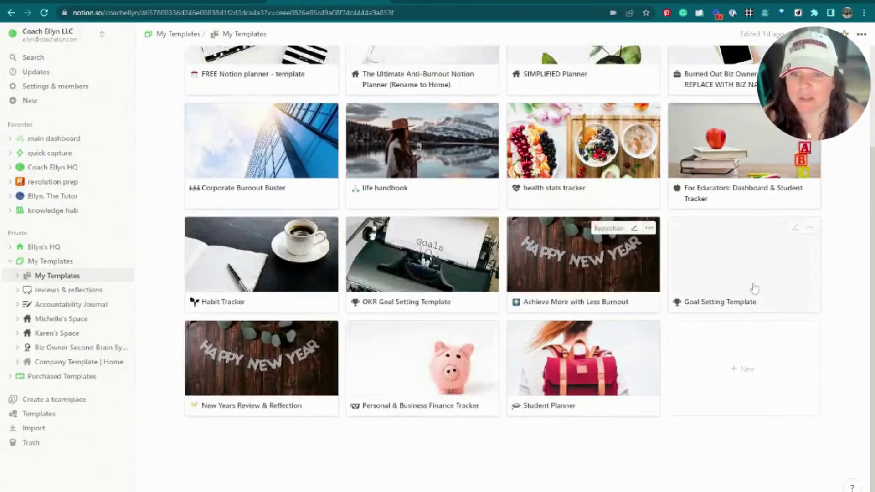
scroll(745, 194, "up", 1)
left_click(745, 194)
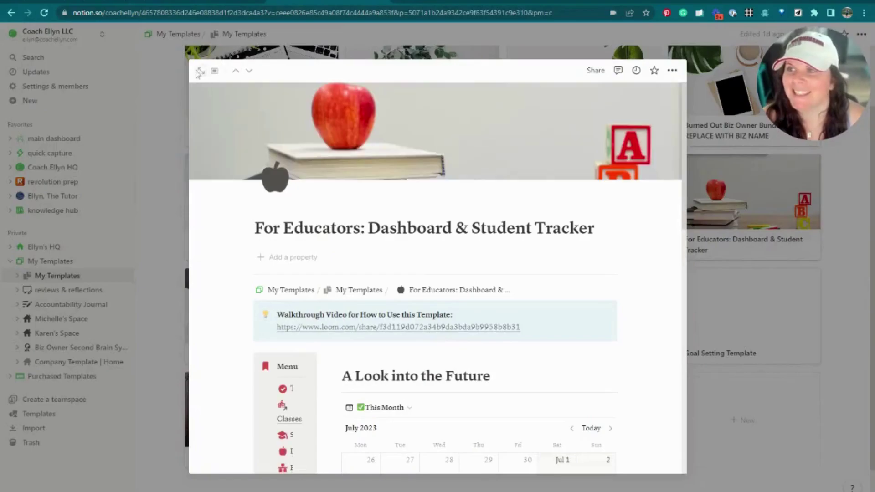
left_click(207, 72)
left_click(123, 35)
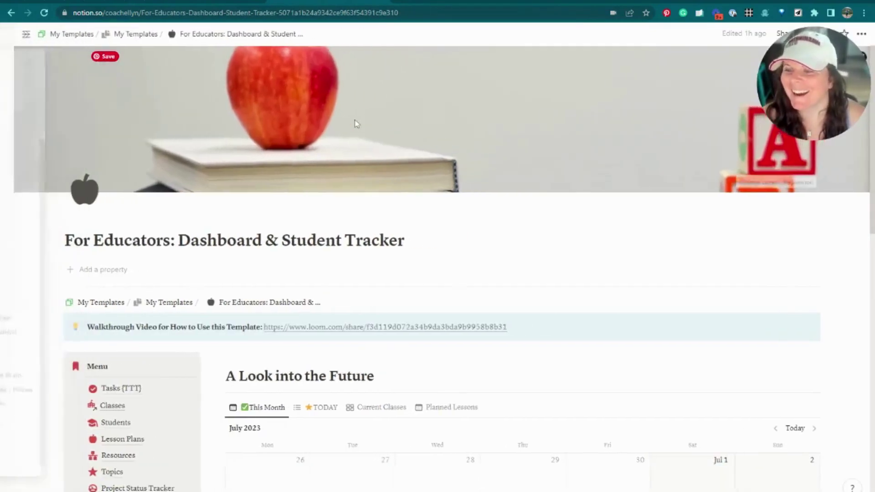
Review the This Month, TODAY, Current Classes and Planned Lessons views under "A Look into the Future" on the educator dashboard.
scroll(353, 122, "down", 2)
scroll(438, 273, "down", 1)
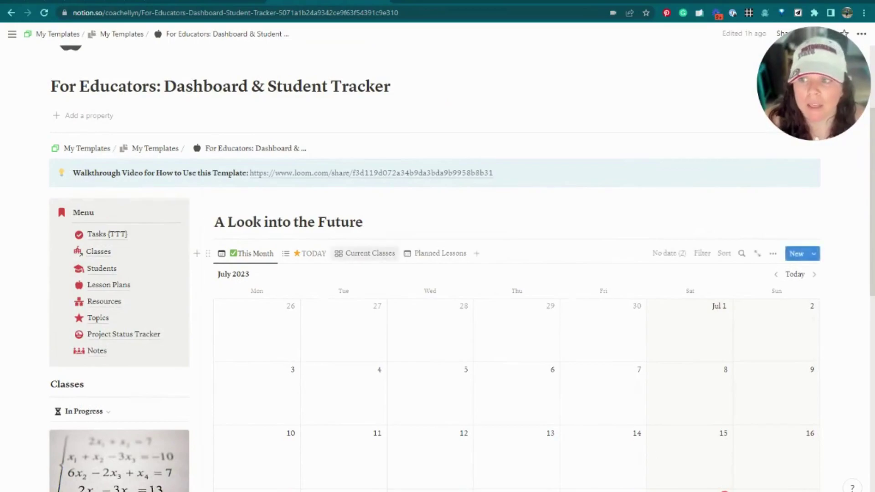
scroll(454, 268, "down", 1)
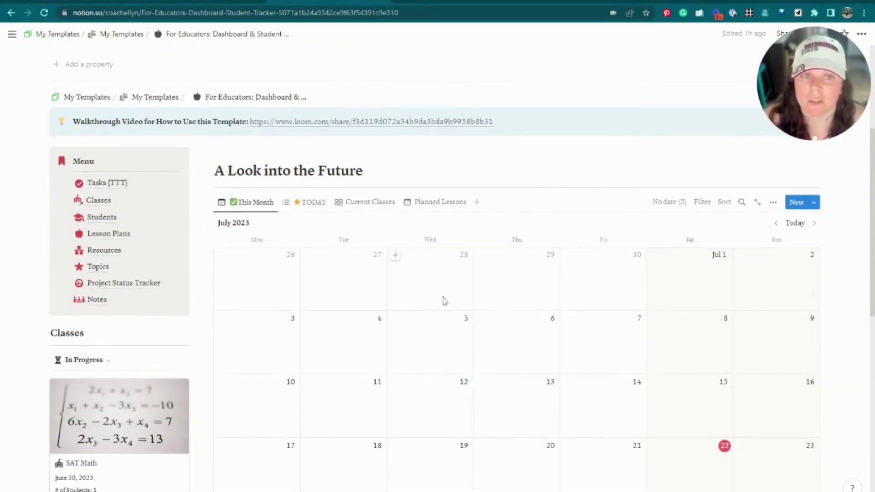
scroll(456, 264, "down", 1)
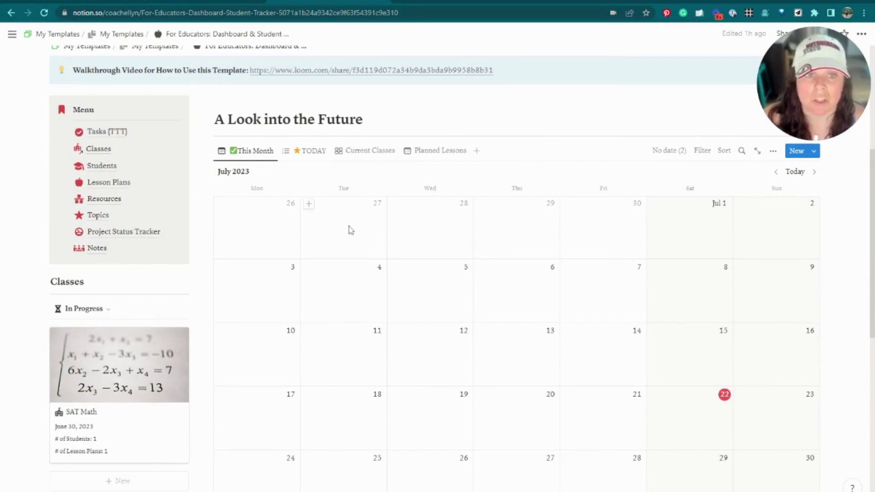
left_click(309, 151)
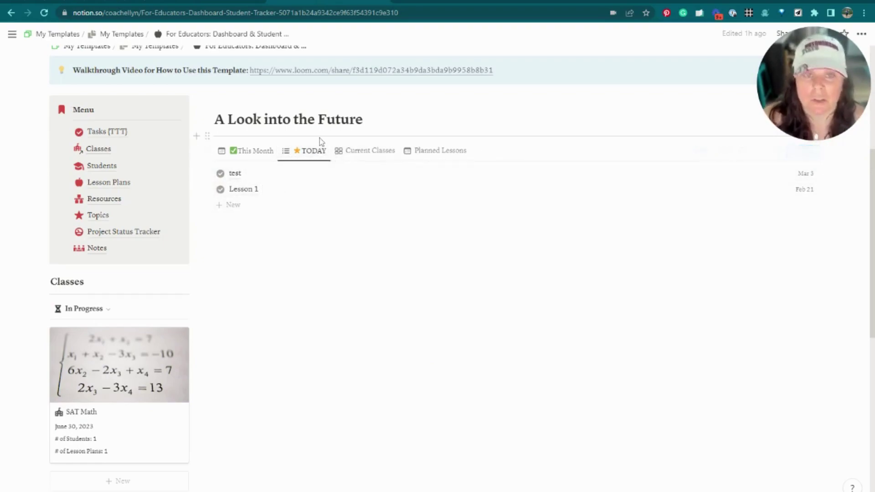
left_click(379, 155)
left_click(426, 154)
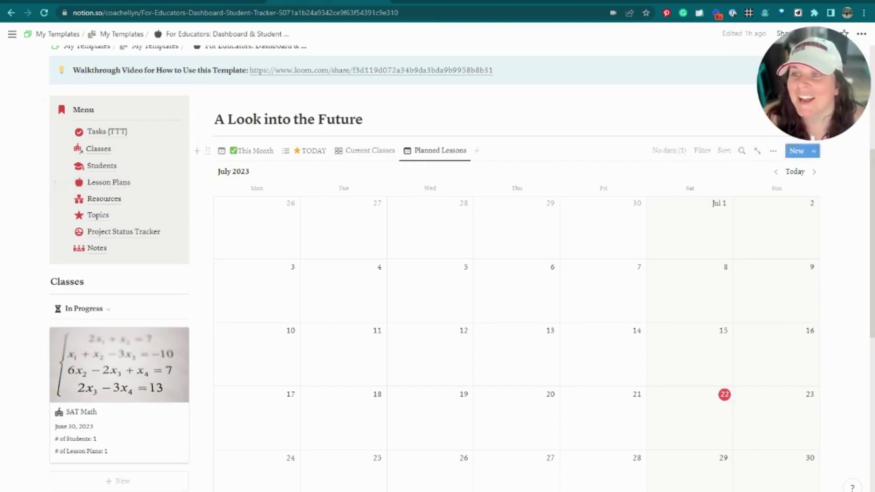
left_click(275, 152)
left_click(297, 155)
left_click(237, 154)
left_click(298, 154)
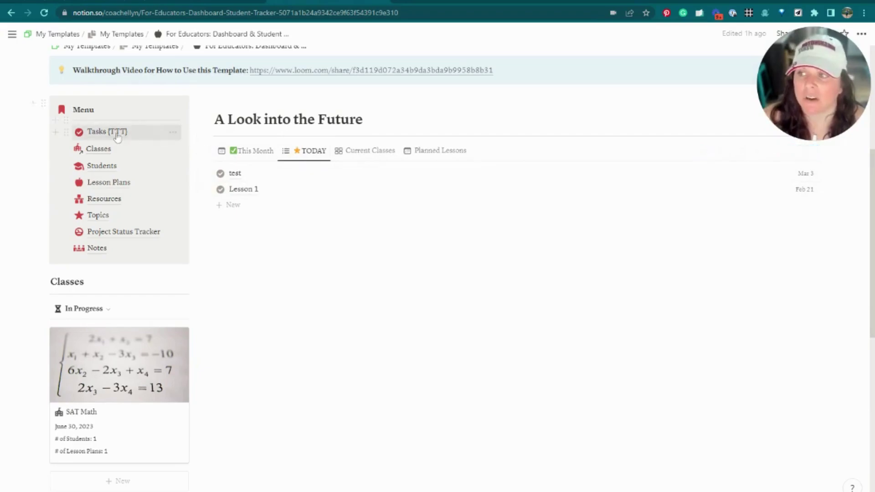
Open the Tasks {TTT} database from the dashboard menu and widen its Project column so the project names fit on one line.
left_click(104, 133)
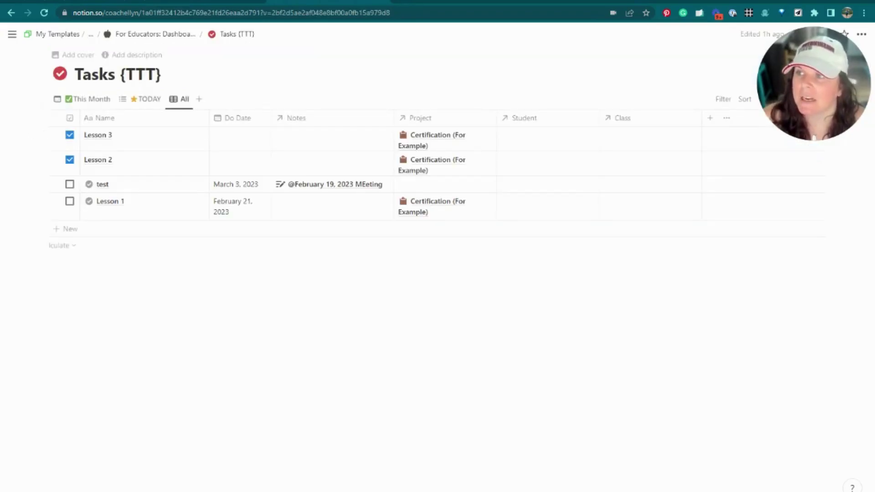
double_click(140, 74)
left_click(162, 74)
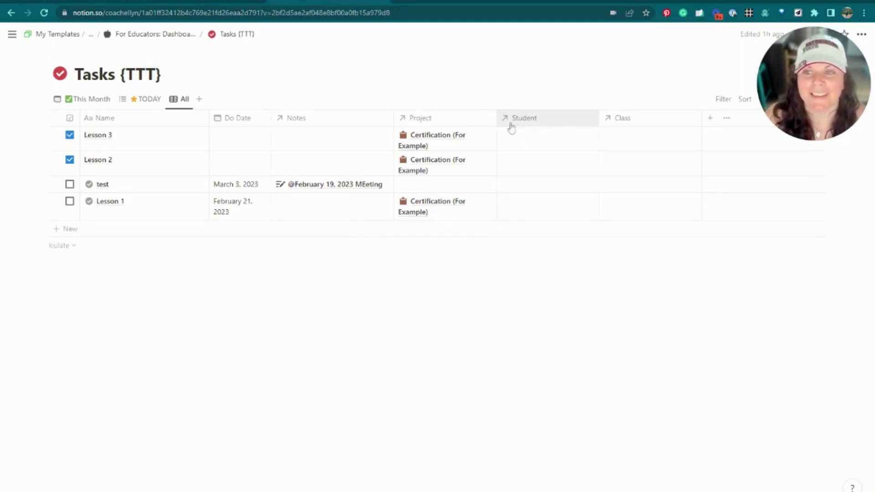
left_click_drag(496, 118, 511, 118)
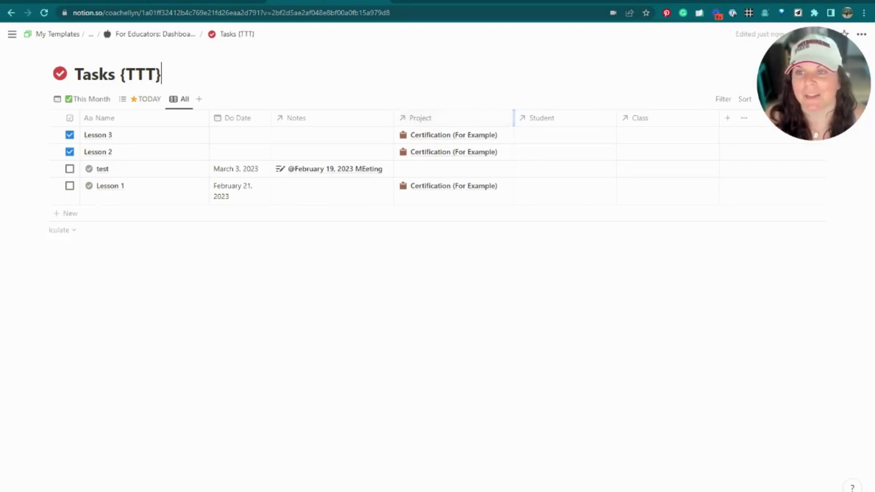
Look through the This Month and TODAY views of the Tasks {TTT} database.
left_click(83, 105)
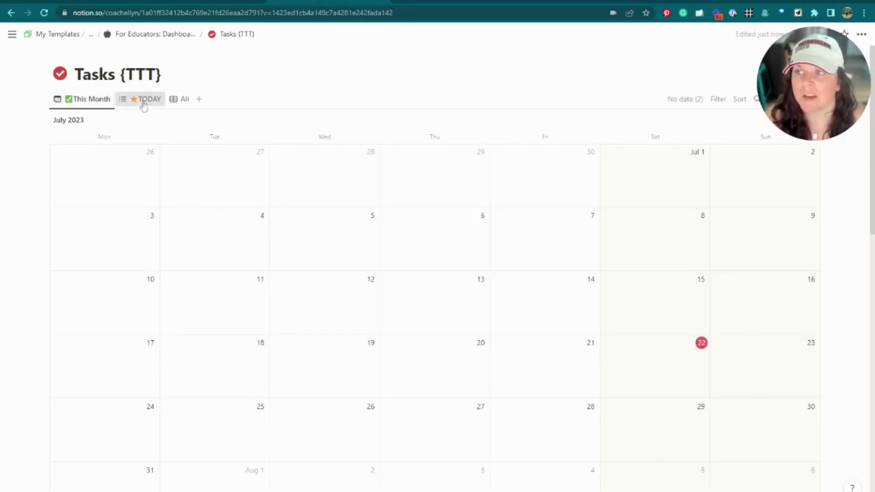
left_click(140, 105)
left_click(113, 107)
left_click(132, 109)
left_click(94, 107)
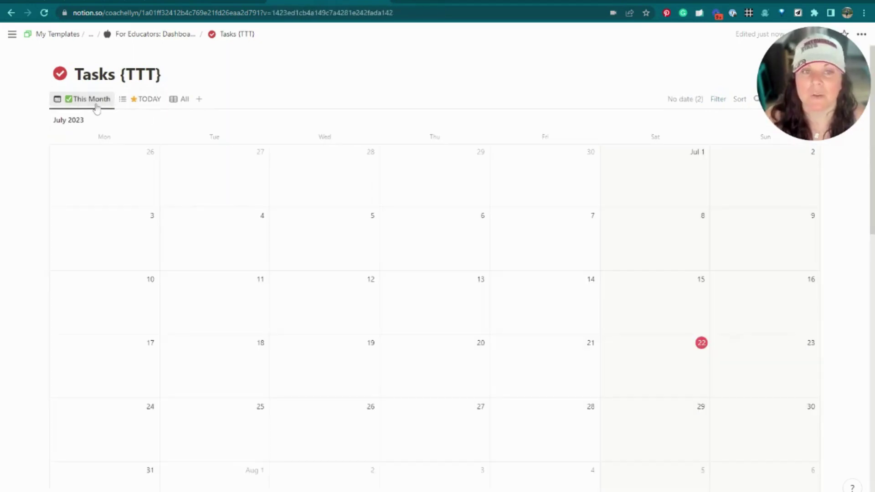
Narrow the Name column and widen the Do Date column in the All view of the tasks.
left_click(179, 99)
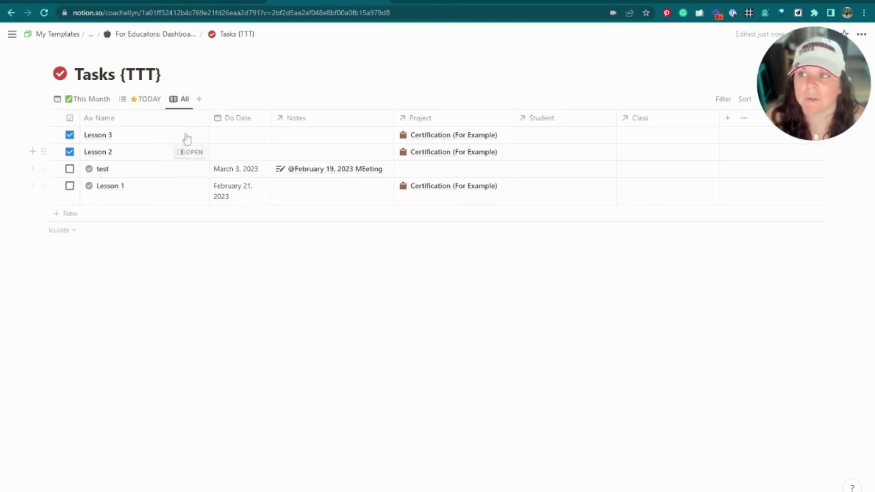
left_click_drag(209, 124, 185, 124)
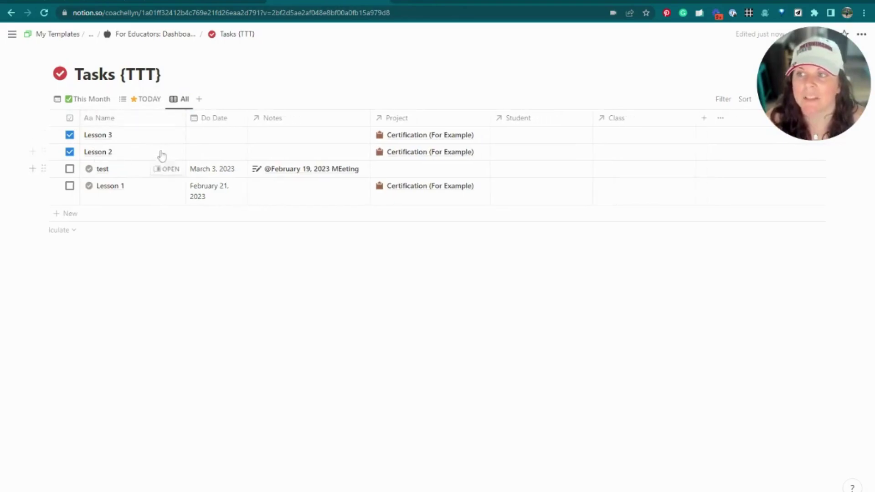
left_click_drag(247, 124, 274, 128)
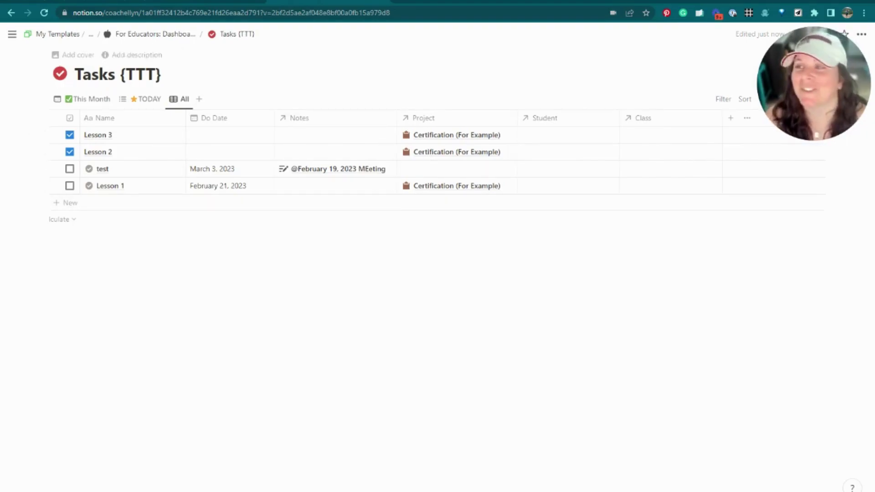
Return to the educator dashboard, and open the revolution prep Notion page in a new browser tab.
left_click(155, 34)
scroll(233, 141, "down", 3)
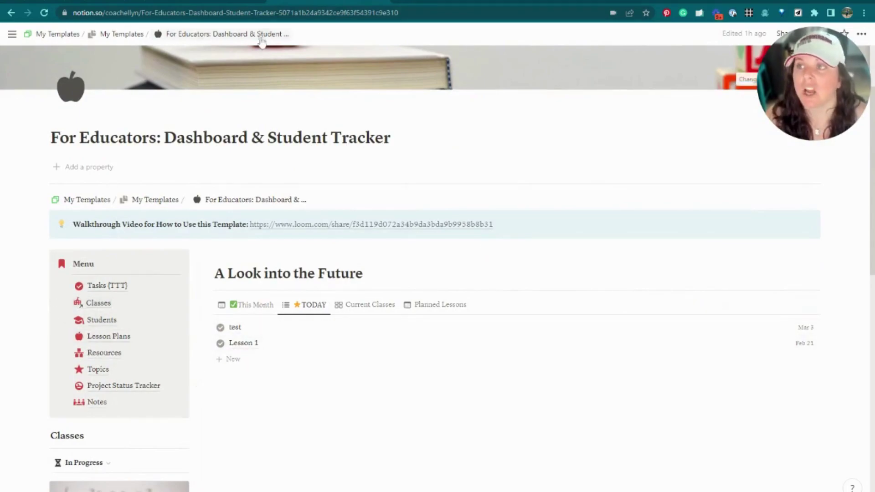
key("ctrl+t")
type("revolution")
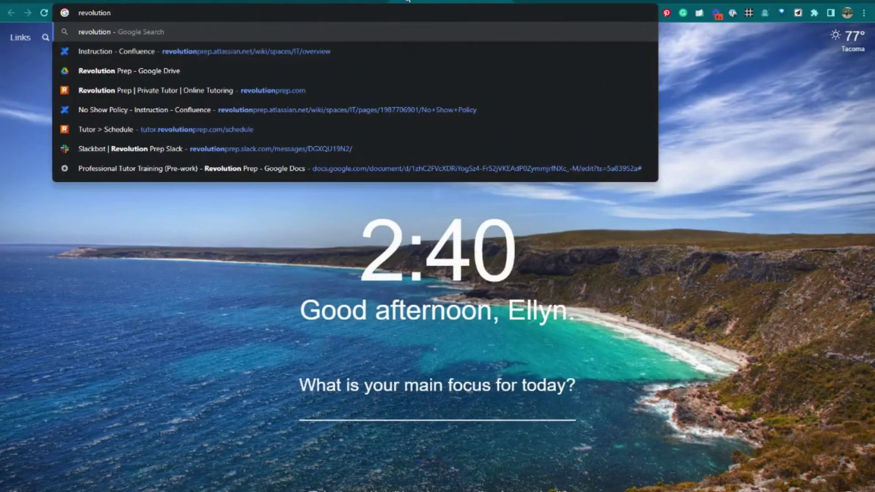
type(" notion")
left_click(220, 122)
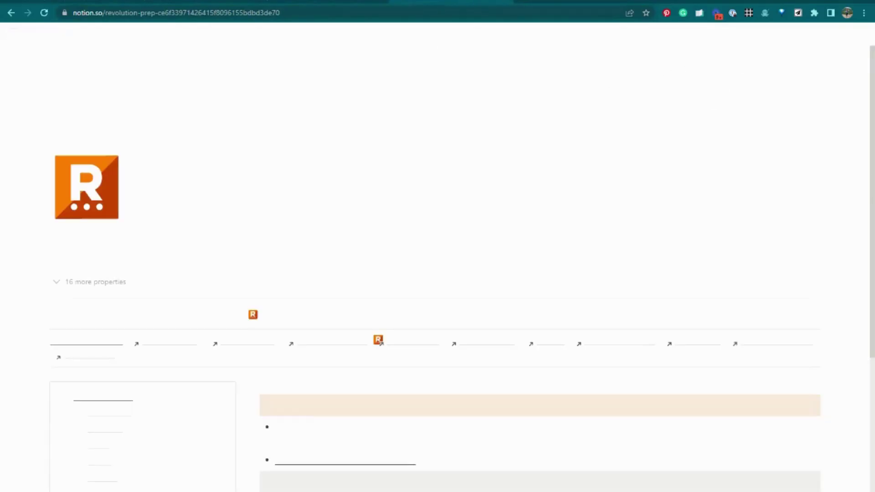
Compare the Current Classes view on the revolution prep page with the one on the educator dashboard.
scroll(573, 129, "down", 3)
scroll(573, 128, "down", 2)
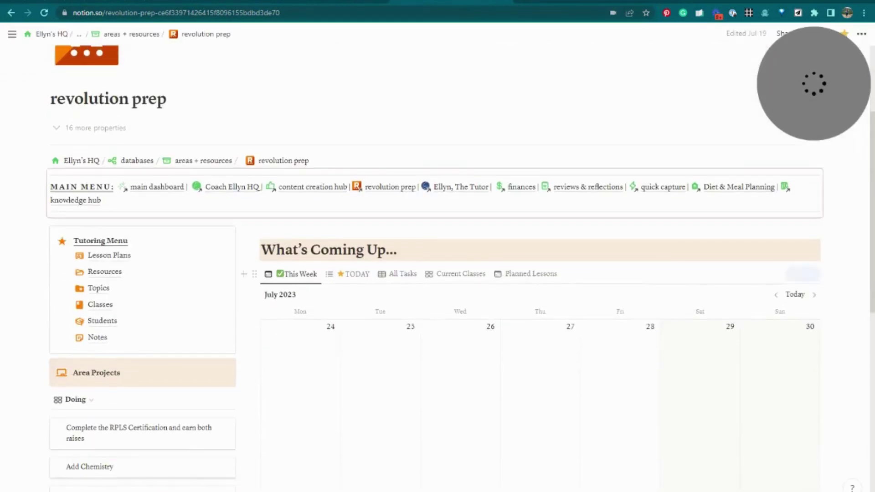
left_click(458, 223)
scroll(446, 255, "down", 2)
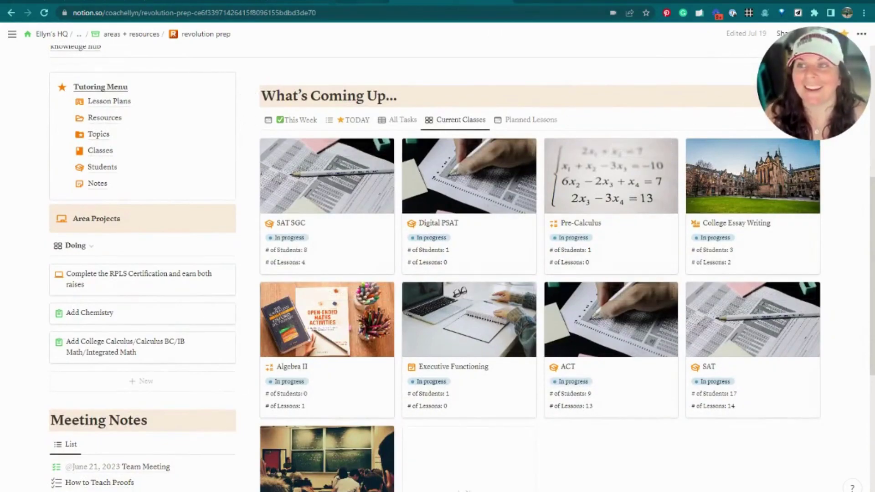
left_click(333, 1)
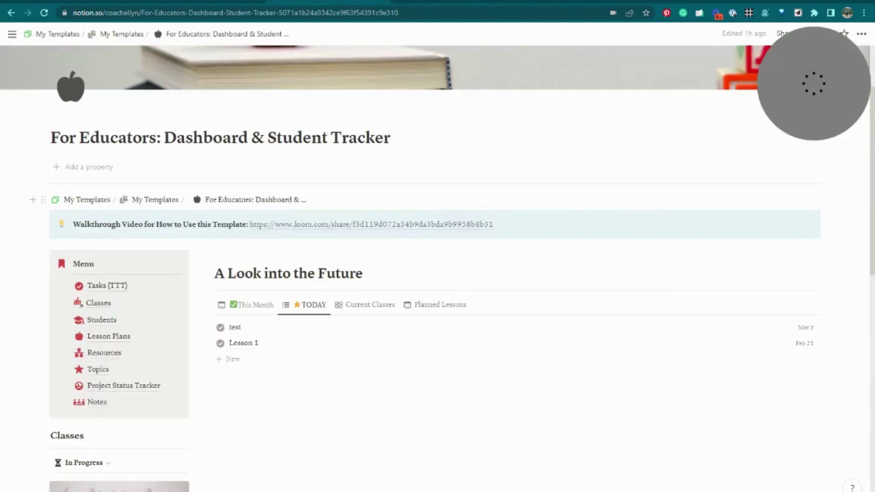
left_click(370, 304)
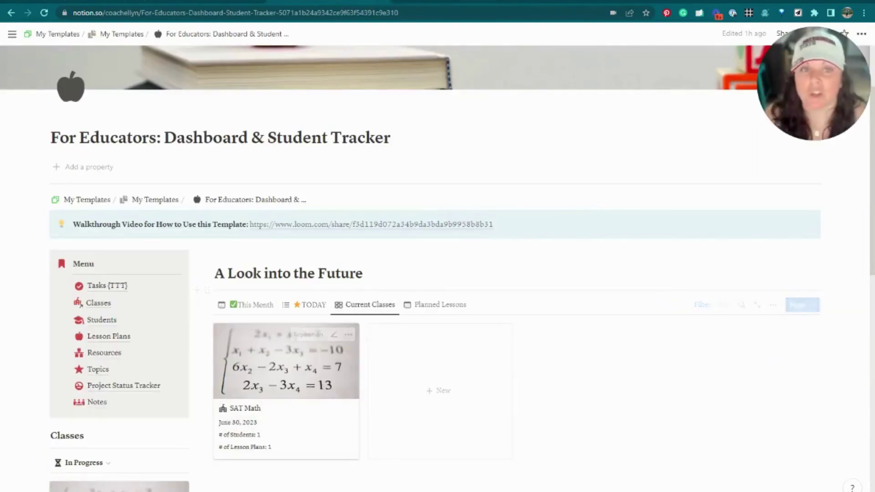
Open the Classes database from the educator dashboard and look through its All Classes, All and In Progress views.
left_click(97, 303)
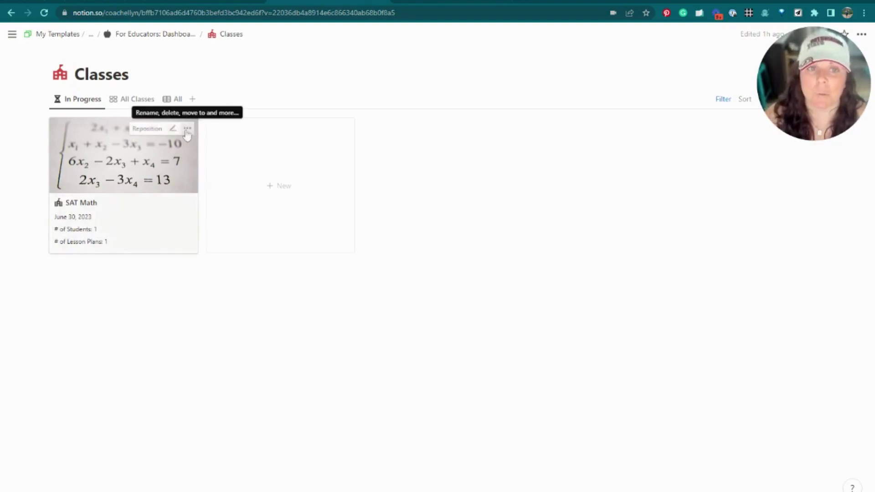
left_click(135, 106)
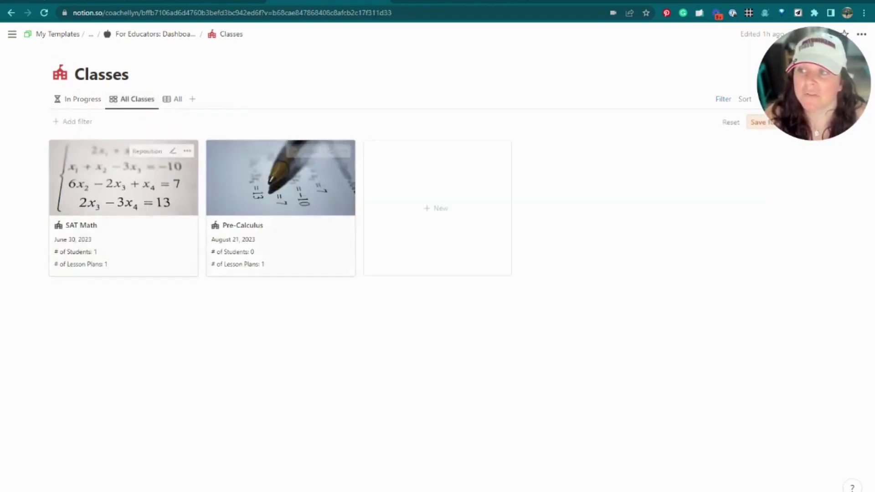
left_click(177, 100)
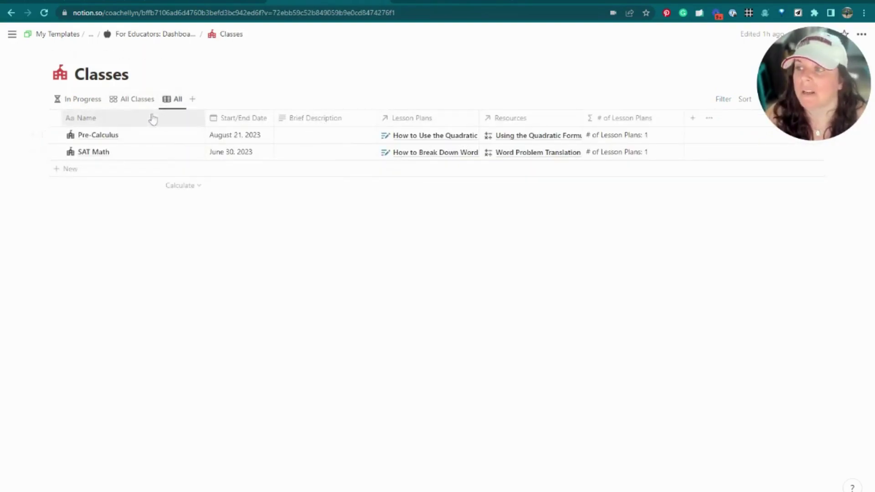
left_click(76, 100)
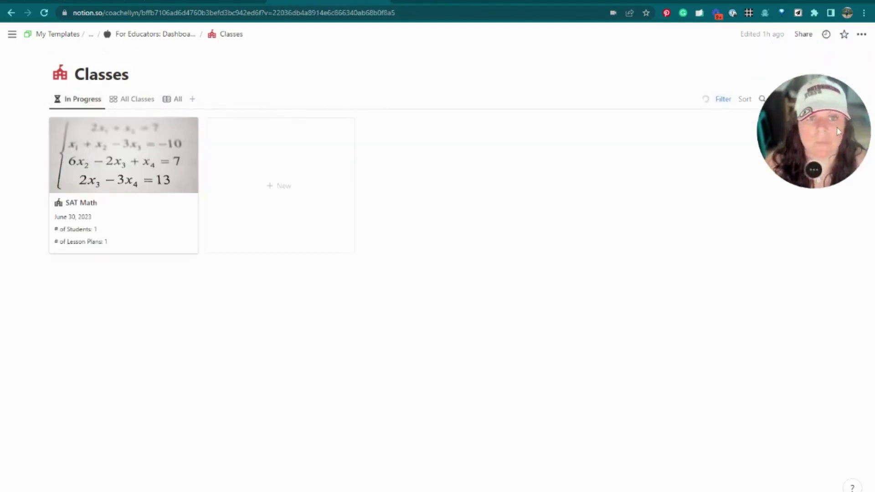
Add a new class to the Classes database and look over its properties, Lesson Planning, students and Tasks sections.
left_click(803, 99)
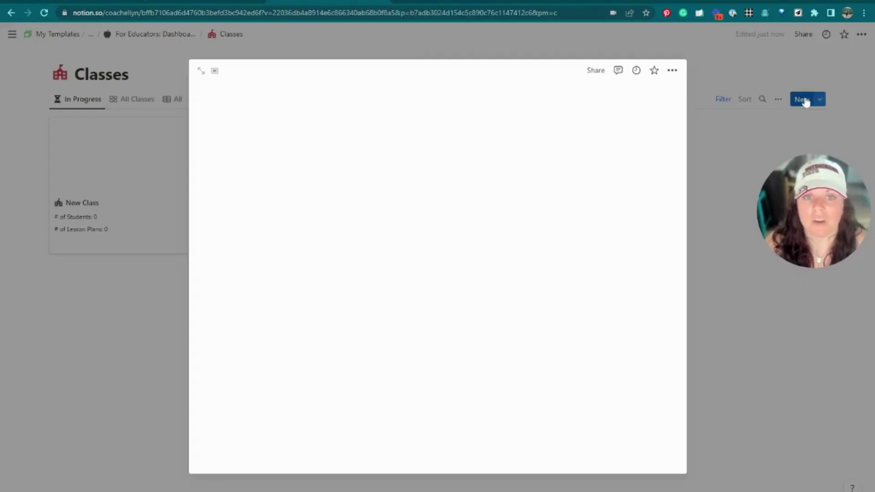
scroll(365, 258, "down", 5)
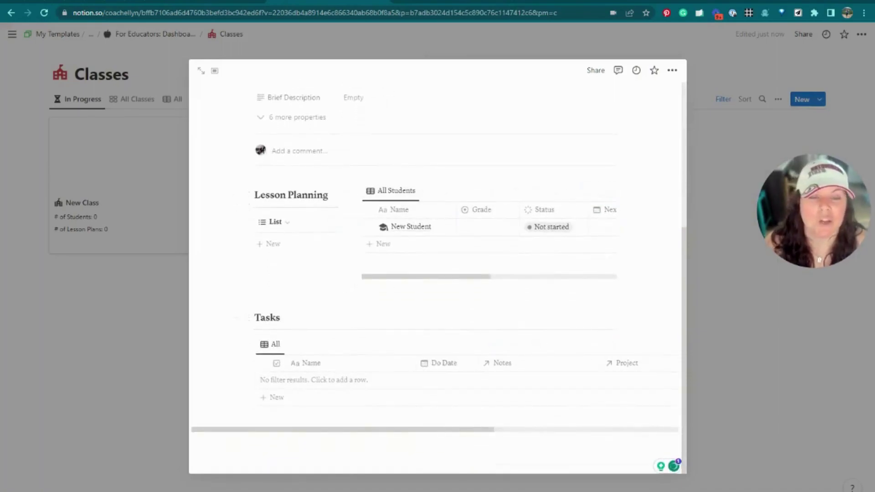
scroll(339, 222, "up", 2)
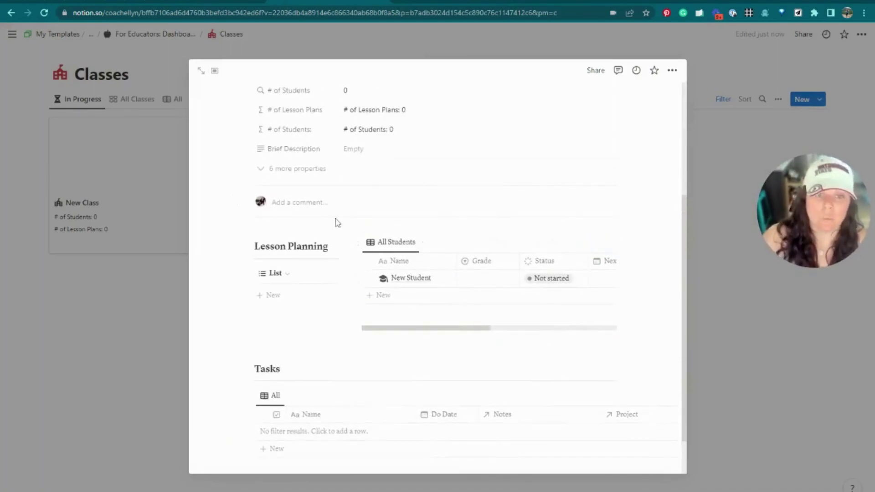
scroll(420, 250, "up", 1)
scroll(421, 250, "up", 3)
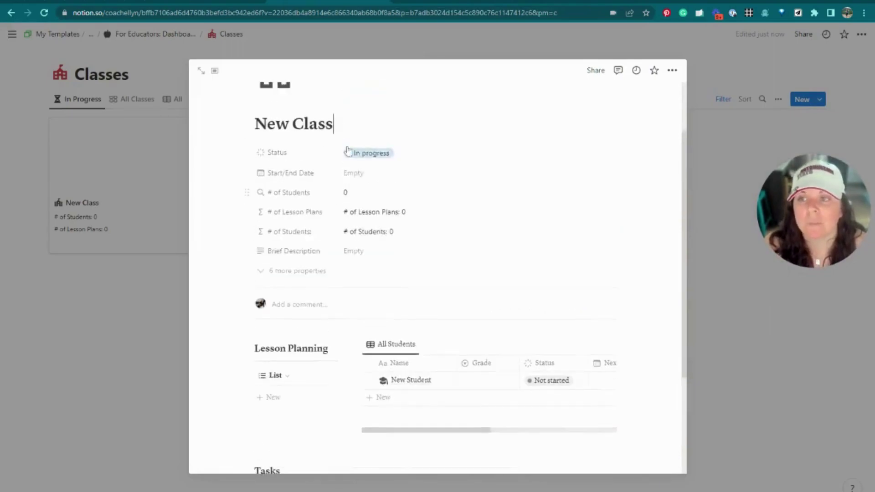
triple_click(290, 176)
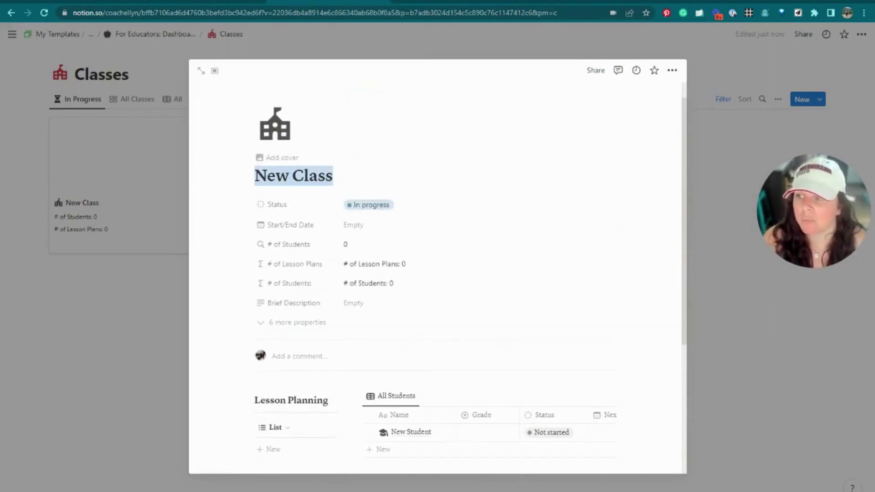
type("Pre")
key("BackSpace")
key("BackSpace")
key("BackSpace")
type("Calculus")
Title the new class Biology.
triple_click(289, 175)
type("Biology")
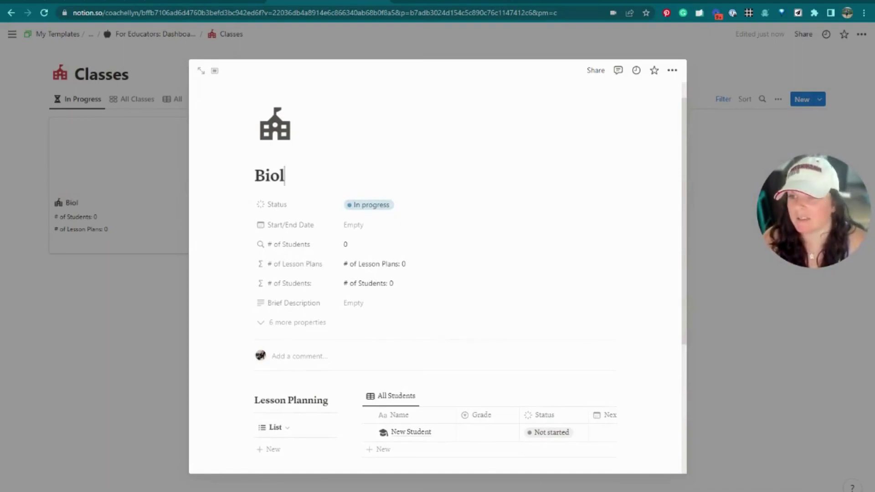
Switch the Biology class's status to Not started and back to In progress.
left_click(376, 212)
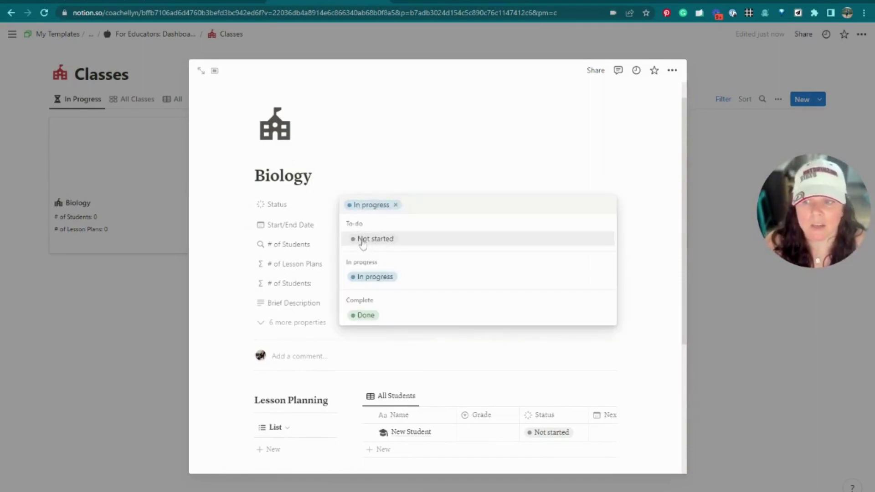
left_click(377, 240)
left_click(379, 208)
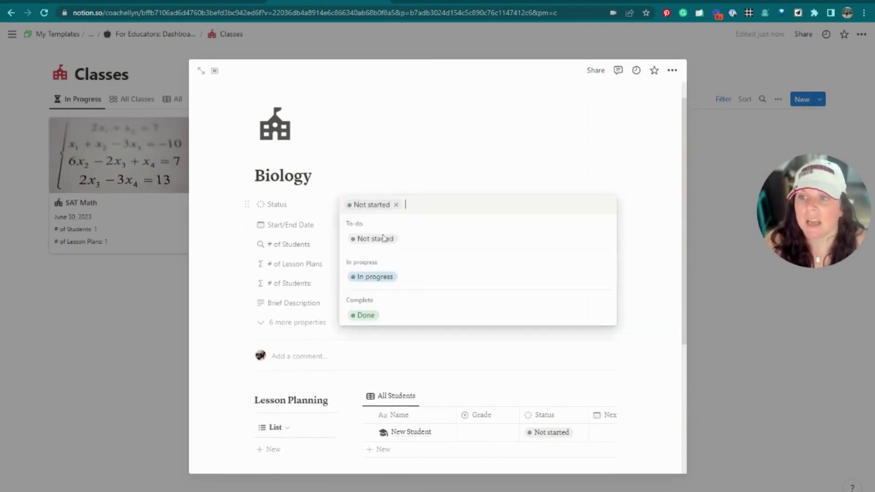
left_click(376, 278)
left_click(378, 204)
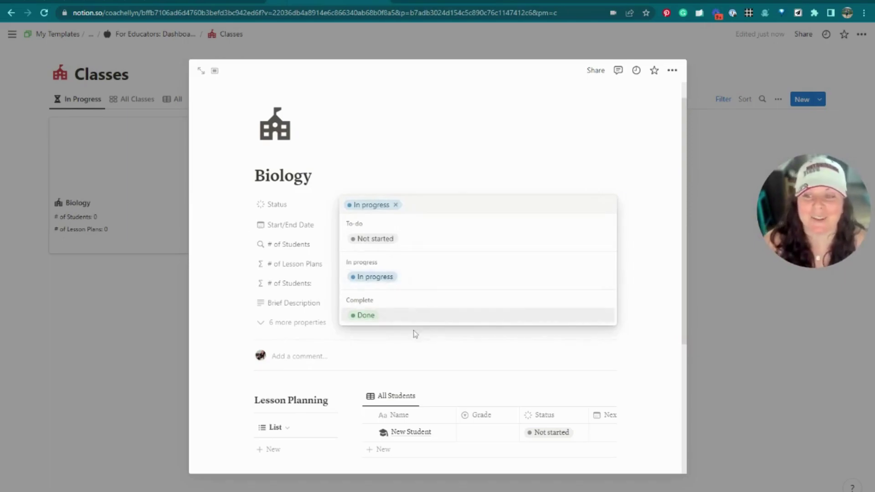
left_click(308, 209)
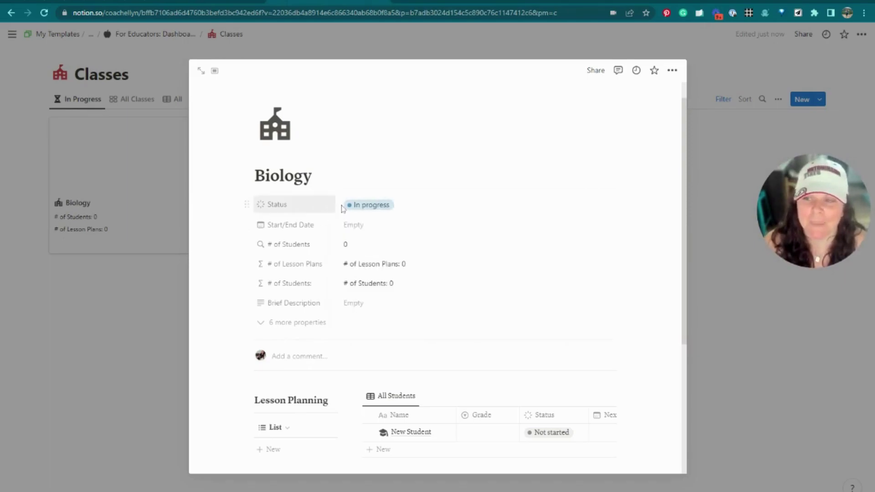
left_click(350, 228)
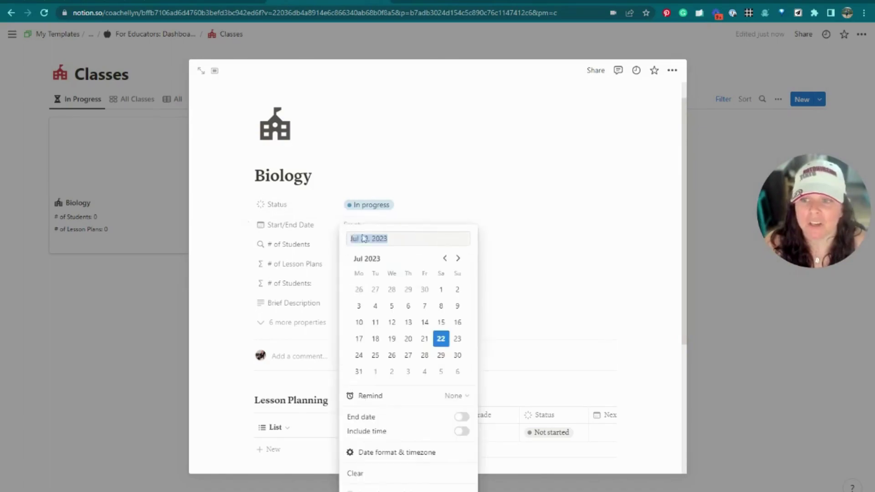
left_click(458, 259)
left_click(360, 339)
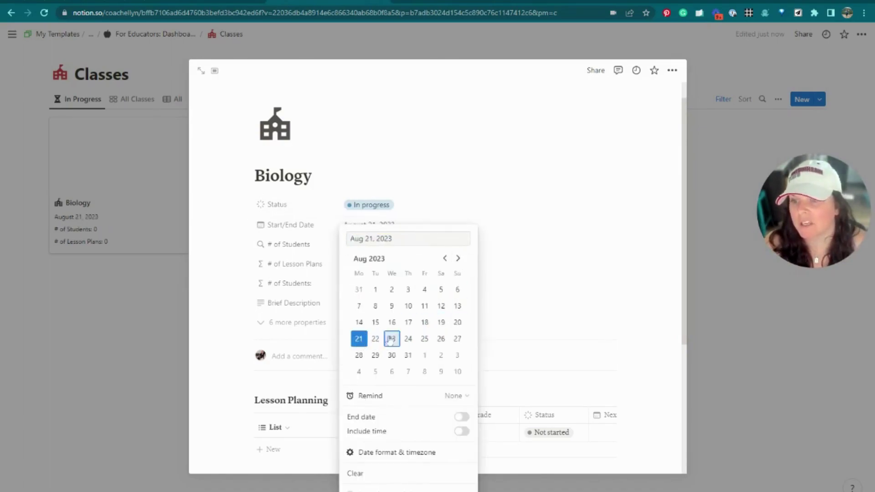
left_click(458, 258)
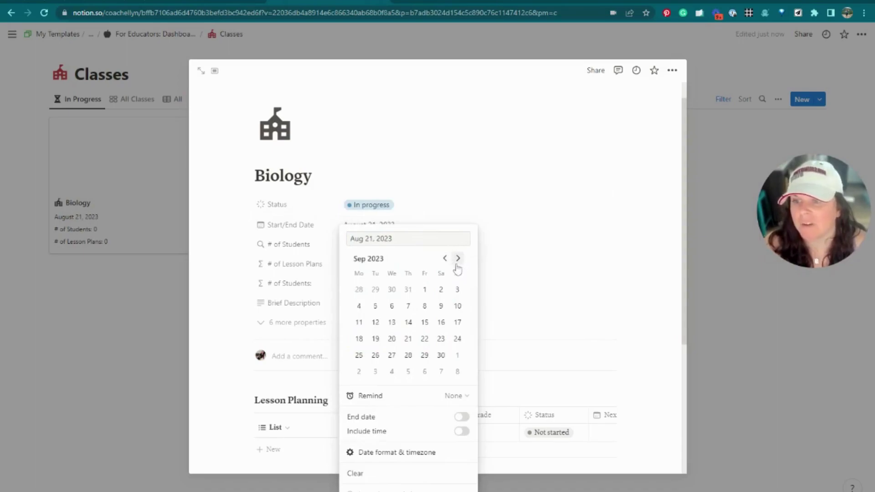
left_click(458, 259)
left_click(424, 322)
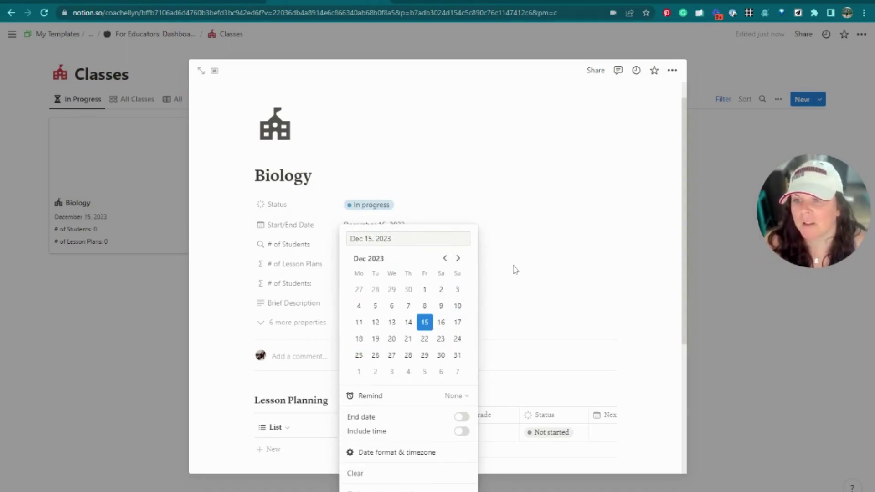
left_click(583, 209)
Set the start date of the Biology class to August 21, 2023.
left_click(355, 228)
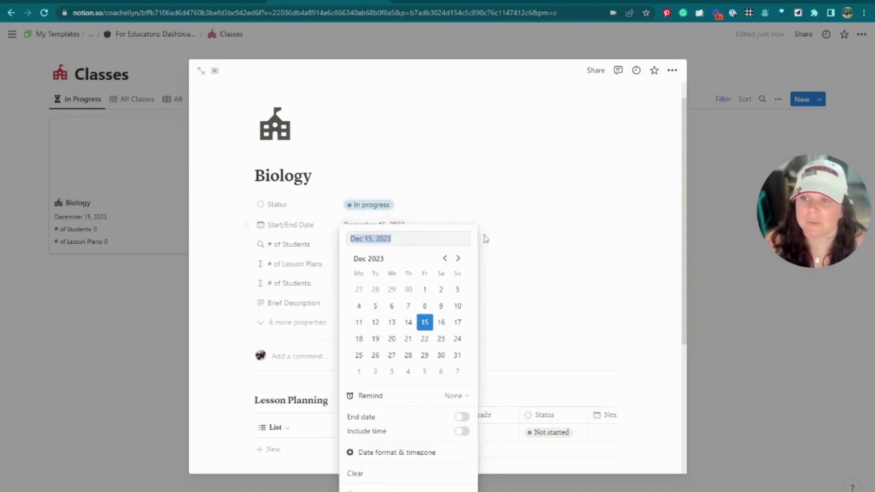
left_click(444, 259)
left_click(445, 259)
left_click(445, 259)
left_click(445, 258)
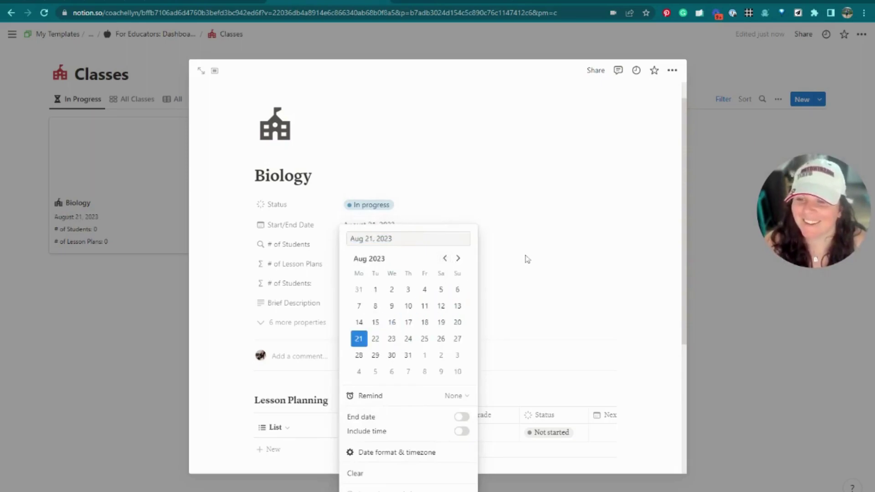
Add an end date of December 15, 2023 to the Biology class's Start/End Date.
left_click(461, 418)
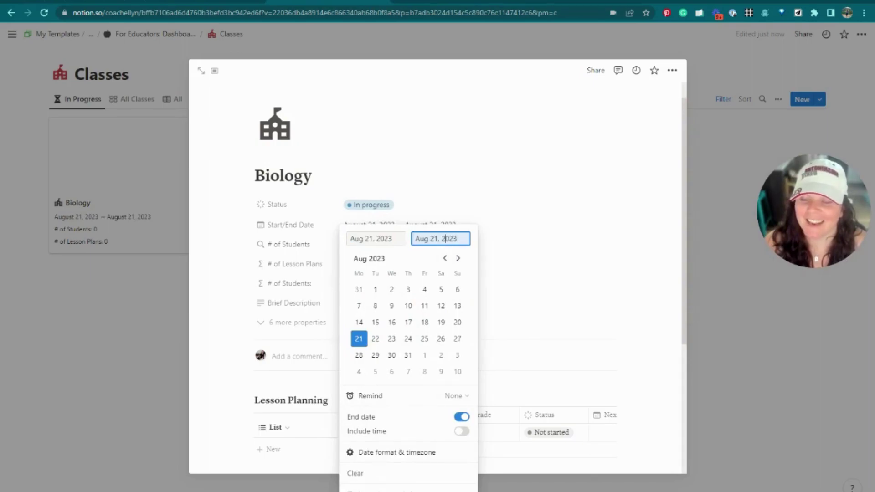
left_click(458, 259)
left_click(458, 258)
left_click(458, 259)
left_click(458, 258)
left_click(424, 323)
left_click(589, 231)
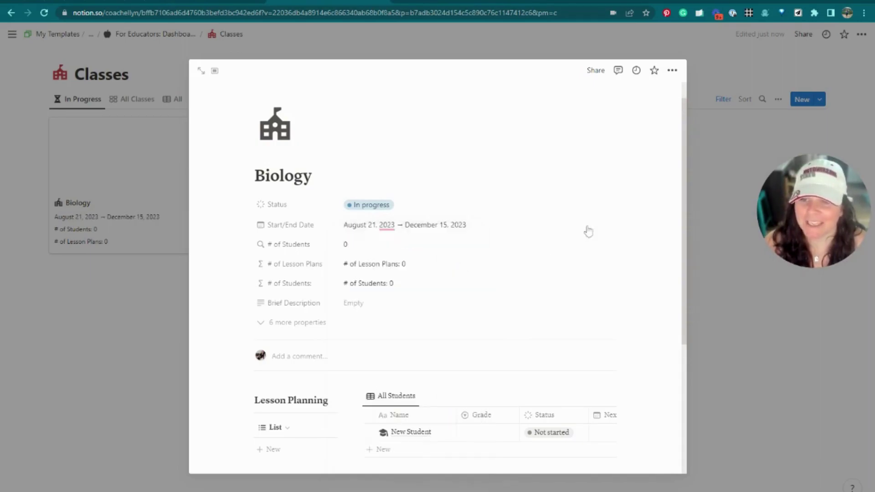
Add a cover to the Biology class, using the purple and blue cell image from an Unsplash search for science.
scroll(204, 86, "down", 3)
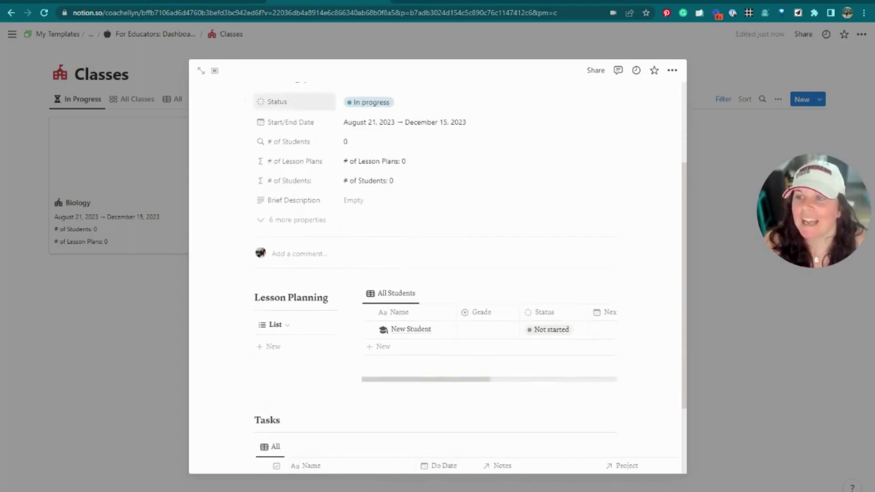
scroll(205, 86, "up", 3)
left_click(291, 184)
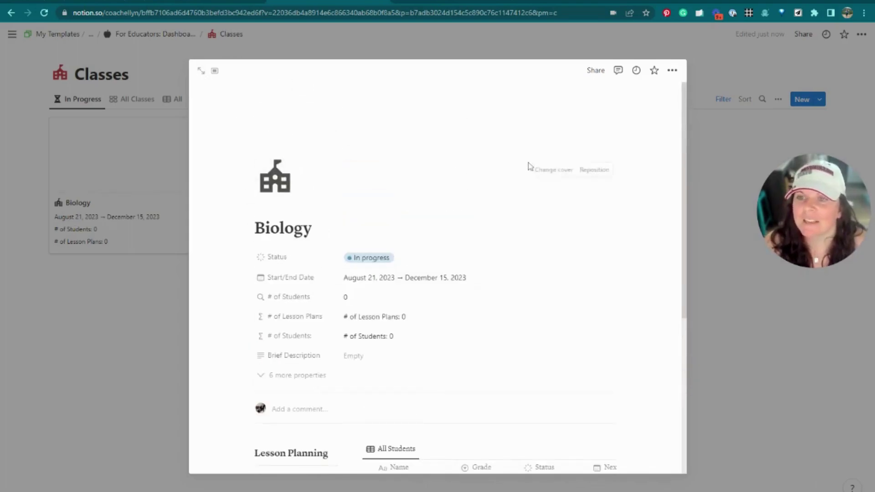
left_click(537, 167)
left_click(529, 188)
type("science")
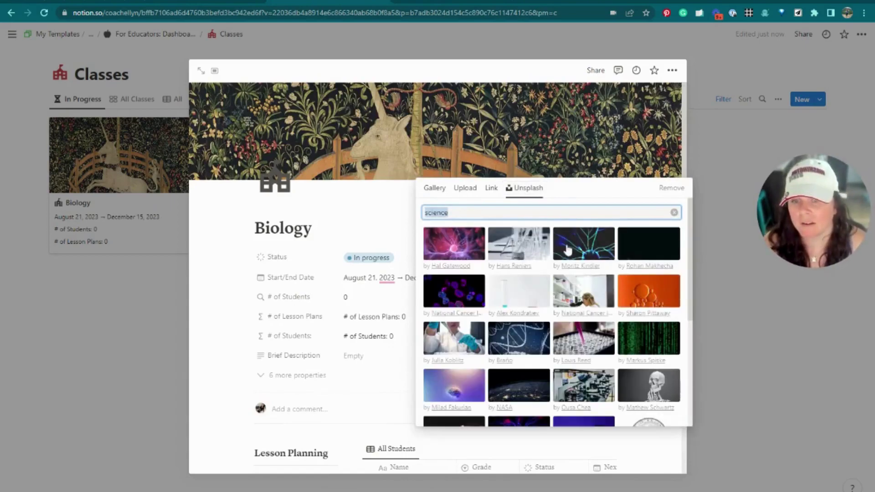
left_click(446, 299)
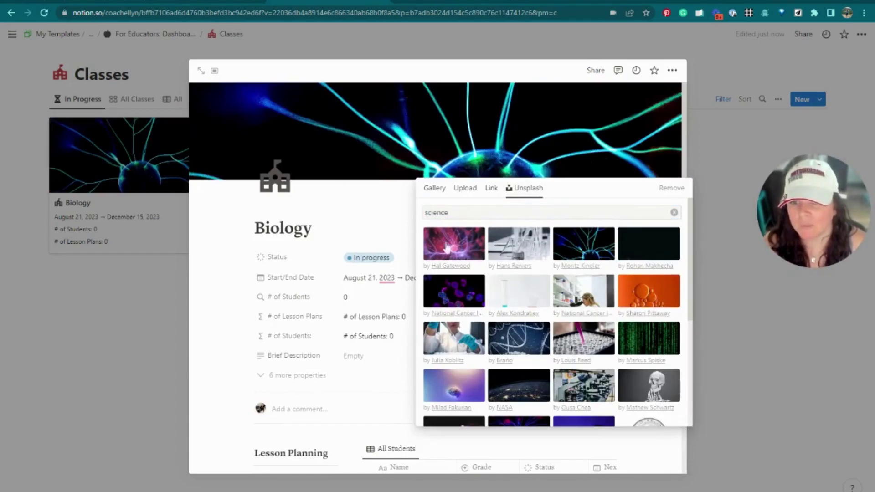
left_click(381, 217)
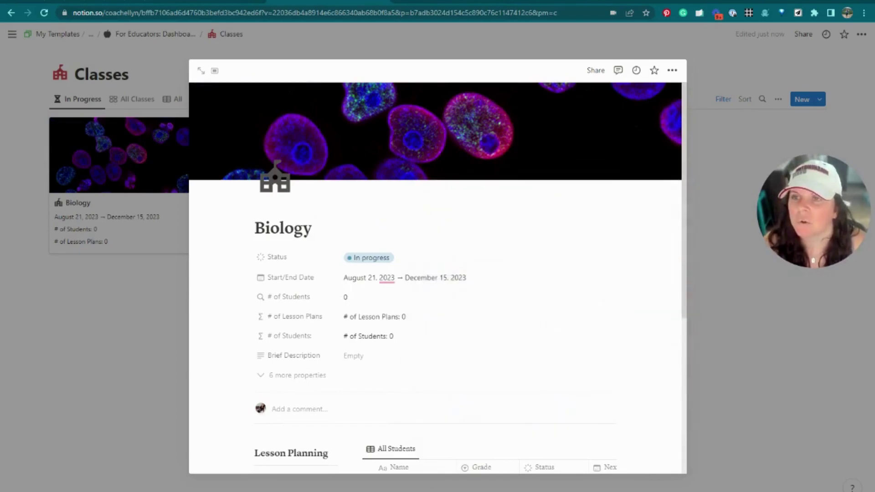
Open the Biology class as a full page and go to its Lesson Planning section.
scroll(568, 227, "down", 3)
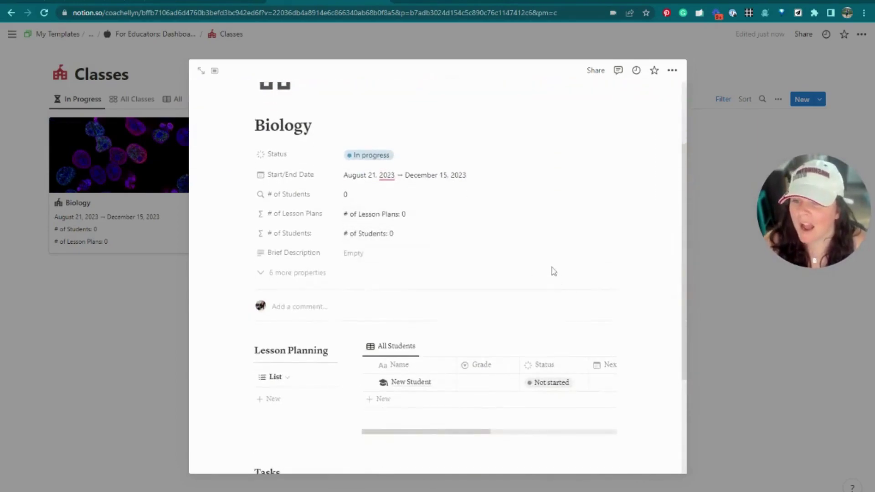
left_click(201, 70)
scroll(203, 228, "down", 2)
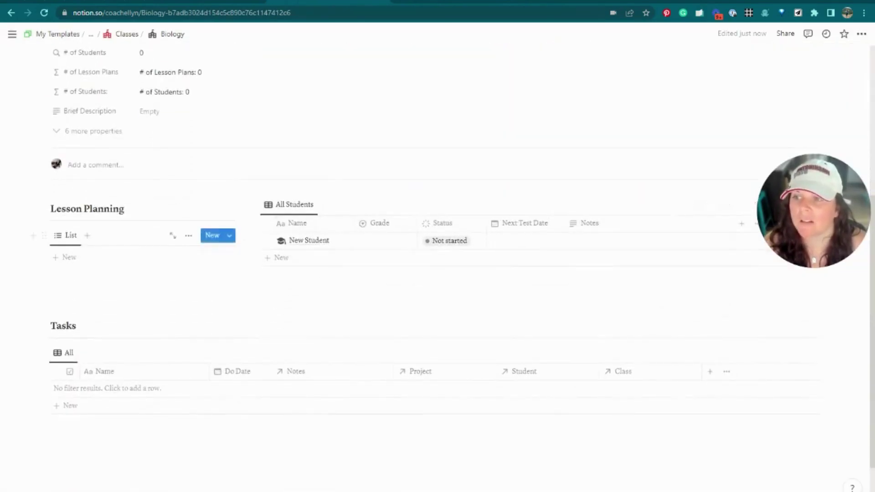
Add a lesson plan named Bio Lesson 1 to the Biology class and apply the Lesson Template to it.
left_click(78, 261)
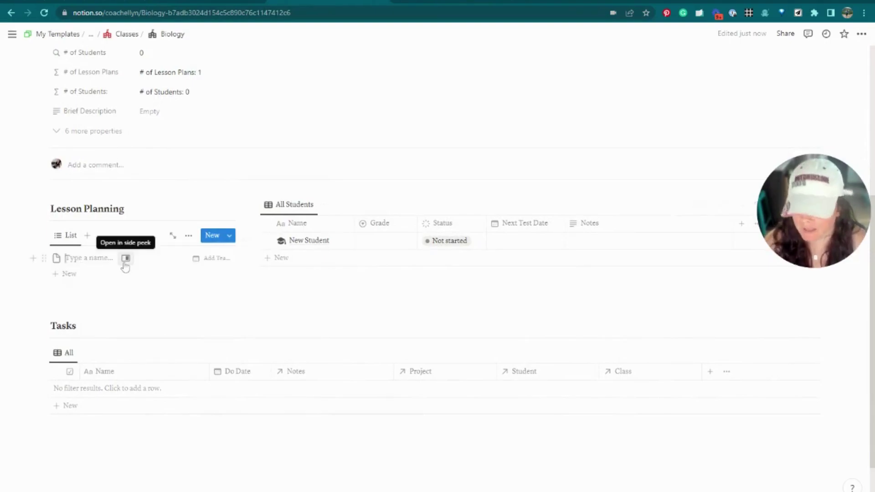
type("Bio Lesson 1")
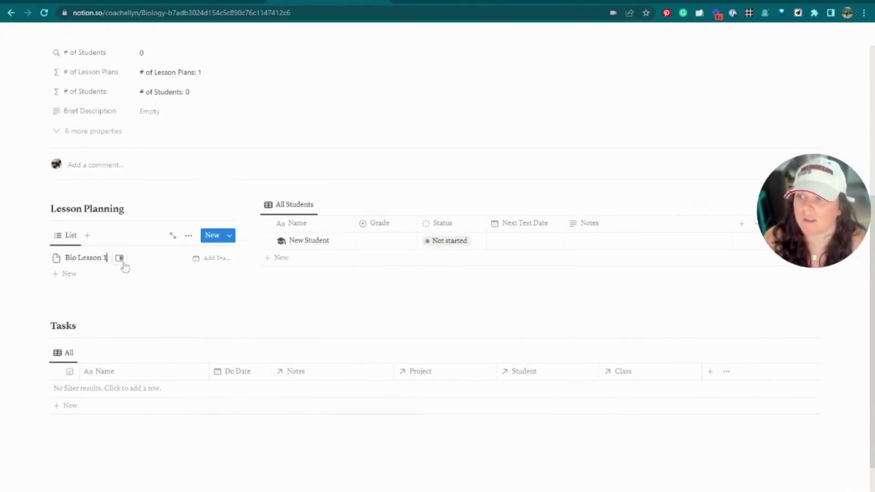
left_click(120, 258)
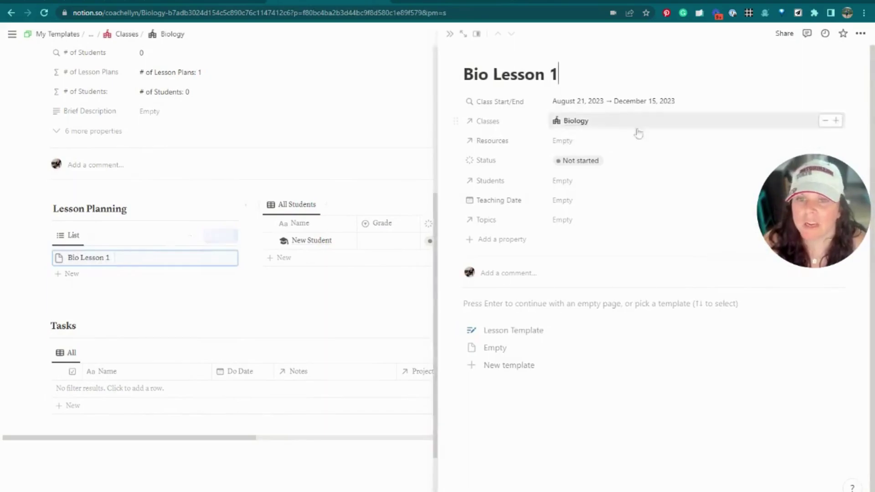
left_click(518, 334)
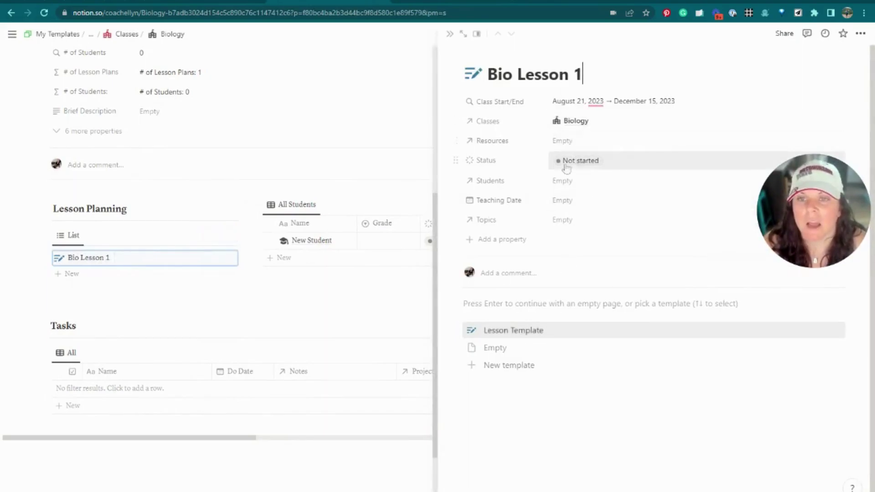
Set the Teaching Date of Bio Lesson 1 to August 21, 2023, and close the lesson's side view.
left_click(566, 203)
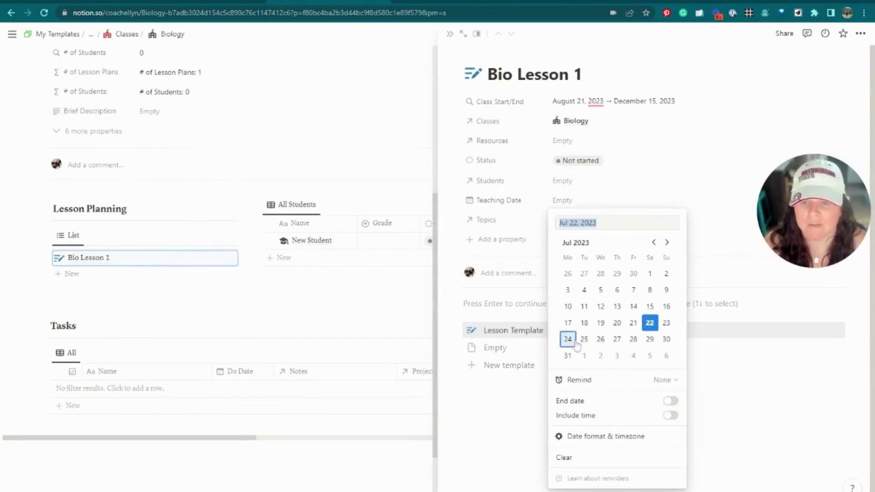
left_click(667, 243)
left_click(568, 323)
left_click(732, 152)
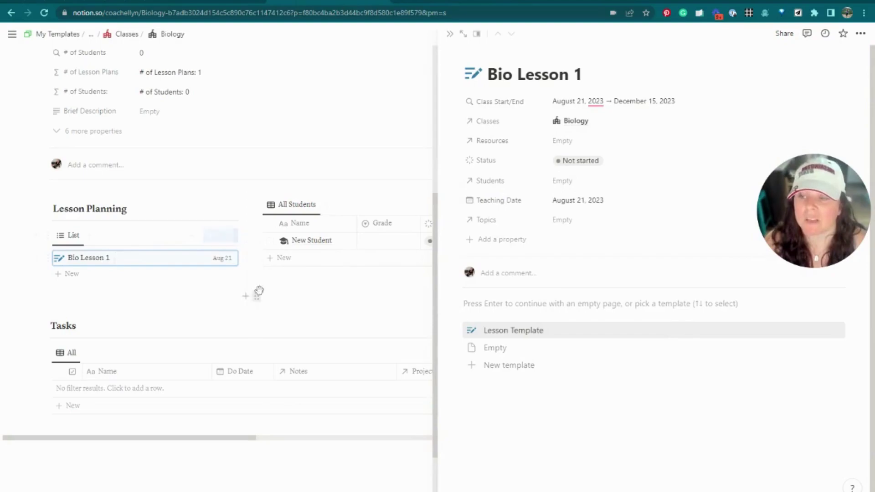
left_click(256, 295)
left_click(449, 33)
left_click(450, 34)
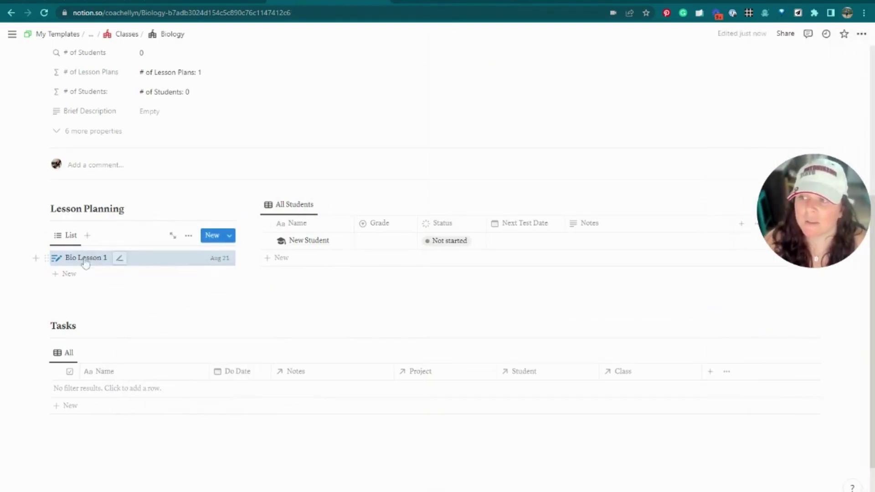
Sort the Lesson Planning list by Teaching Date in ascending order and save the sort for everyone.
left_click(188, 235)
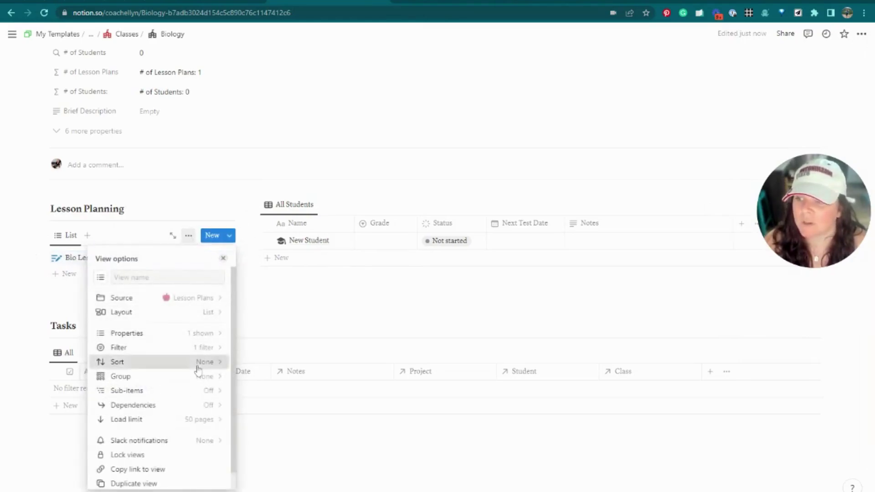
left_click(197, 362)
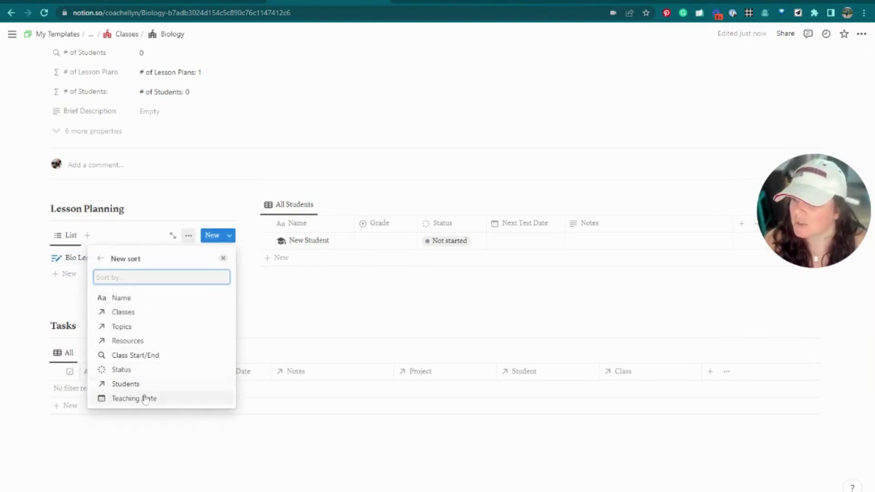
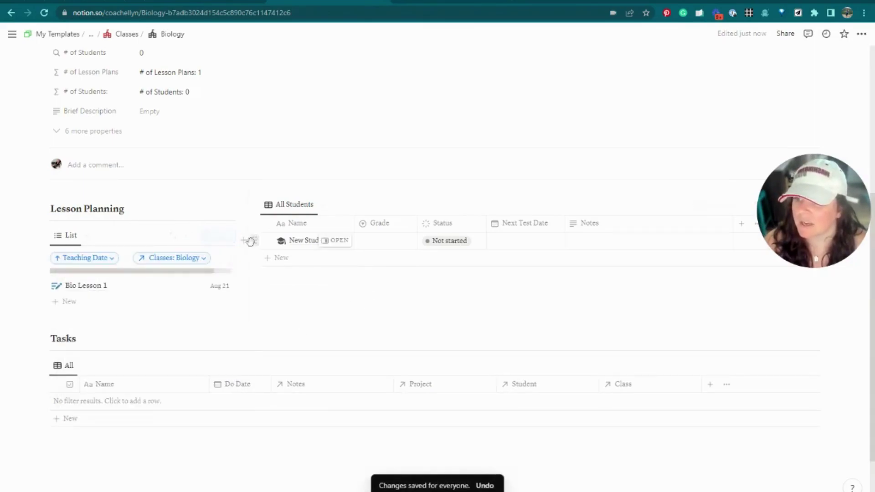
left_click(254, 240)
key("Escape")
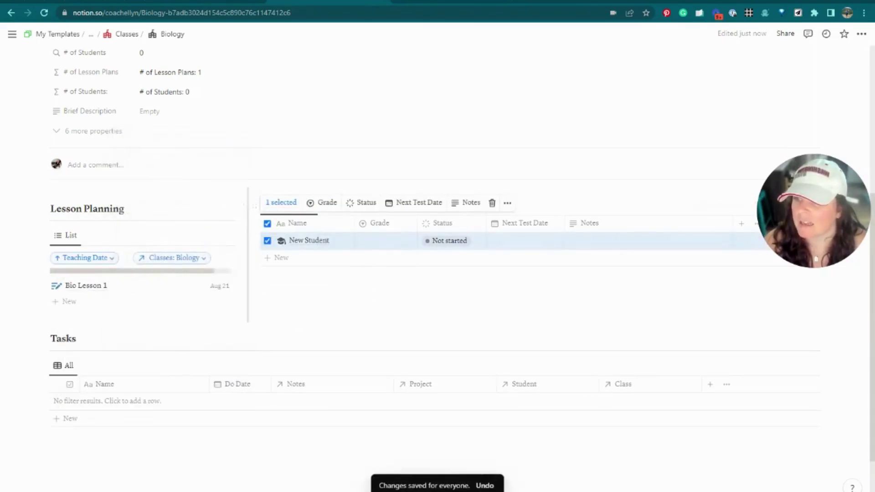
key("Escape")
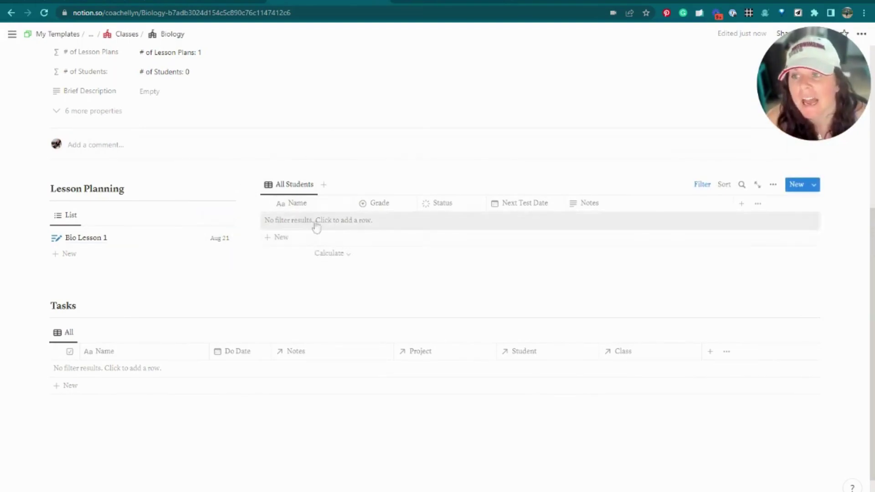
Add a student named Bio Student 1 to the Biology class's All Students table and set the grade to 11th Grade.
left_click(313, 239)
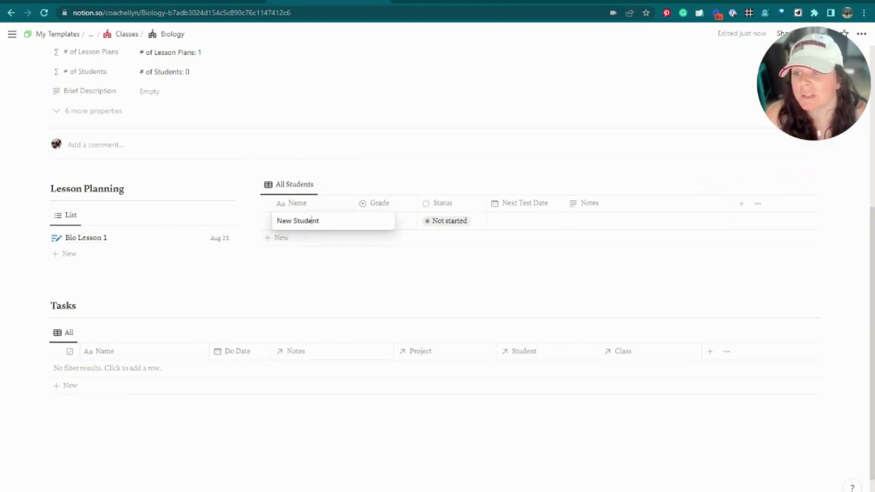
type("Bi")
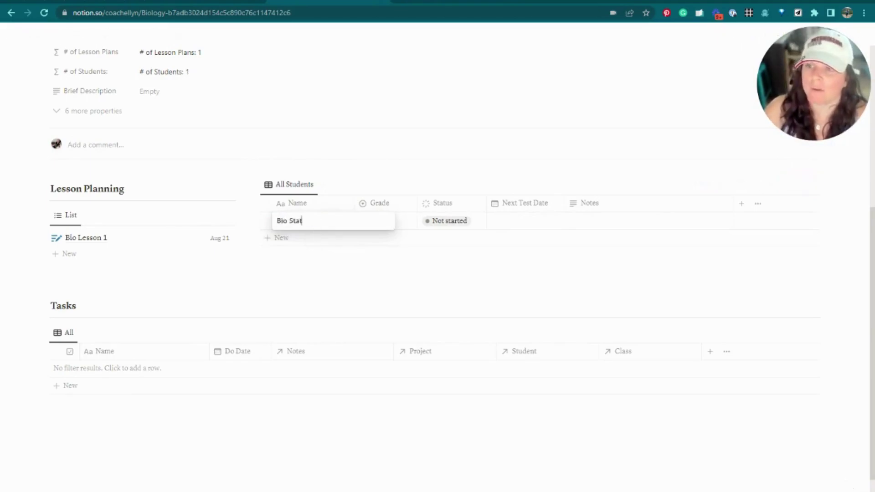
type("o Student 1")
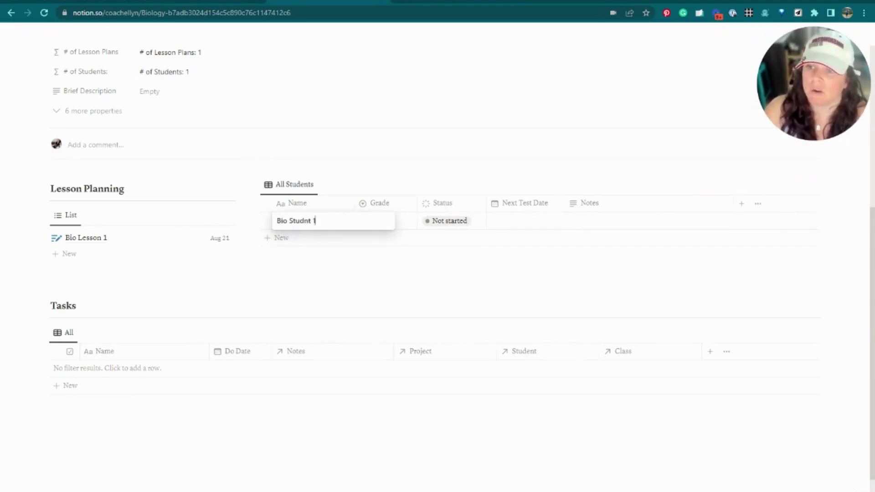
left_click(304, 221)
type("e")
left_click(398, 220)
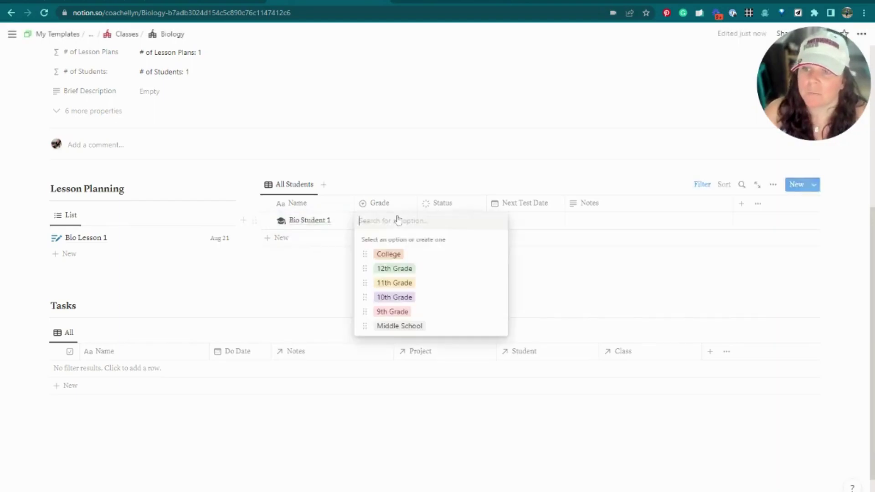
left_click(403, 284)
left_click(452, 220)
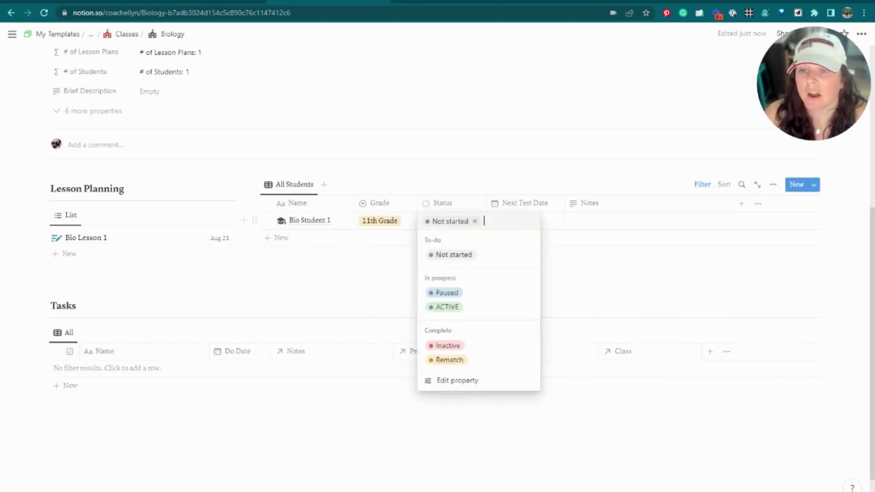
key("Escape")
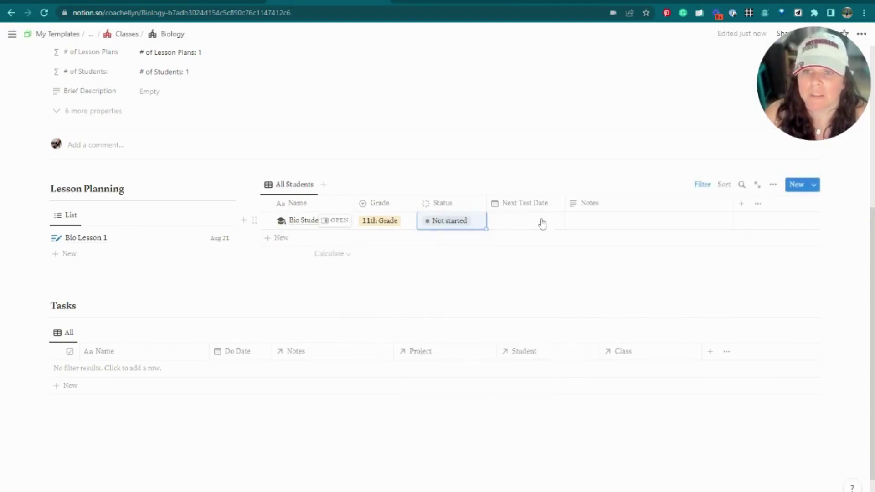
Hide the Next Test Date column in the All Students table and widen the Notes column.
left_click(524, 203)
key("Escape")
left_click(512, 212)
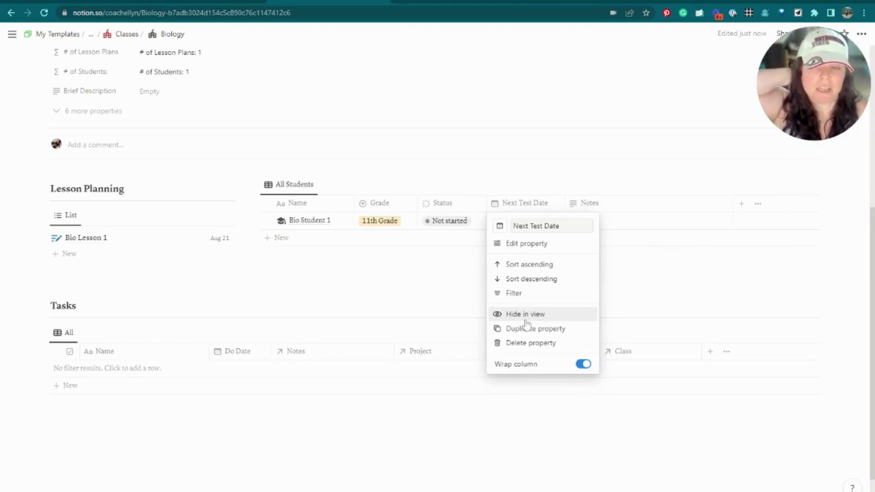
left_click(545, 319)
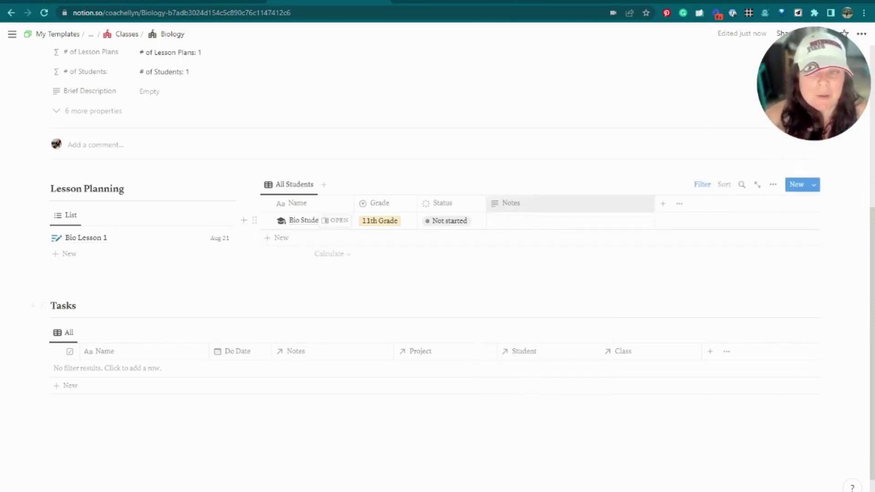
left_click_drag(659, 210, 724, 210)
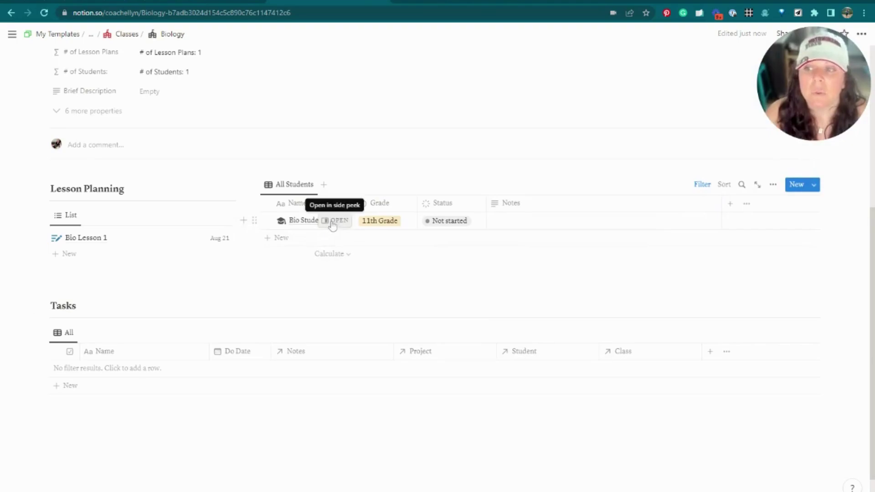
Review the properties of Bio Student 1 in side peek and close it.
left_click(334, 220)
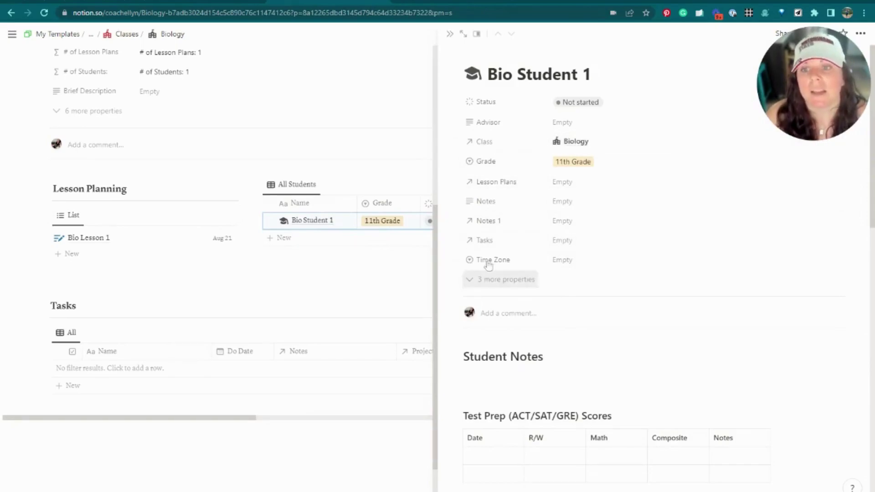
left_click(453, 35)
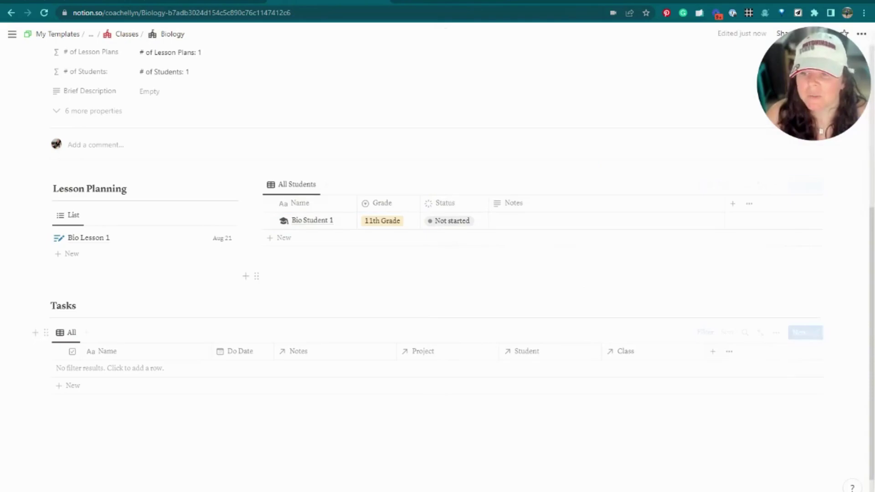
Add a task named "Revise Slide Deck for Bio Lesso n1" to the Biology class with a Do Date of August 7, 2023.
left_click(115, 386)
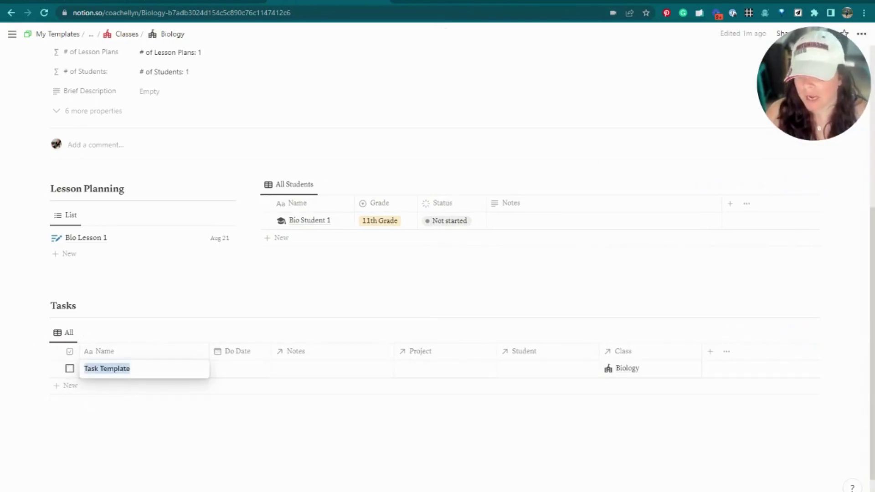
type("Writ")
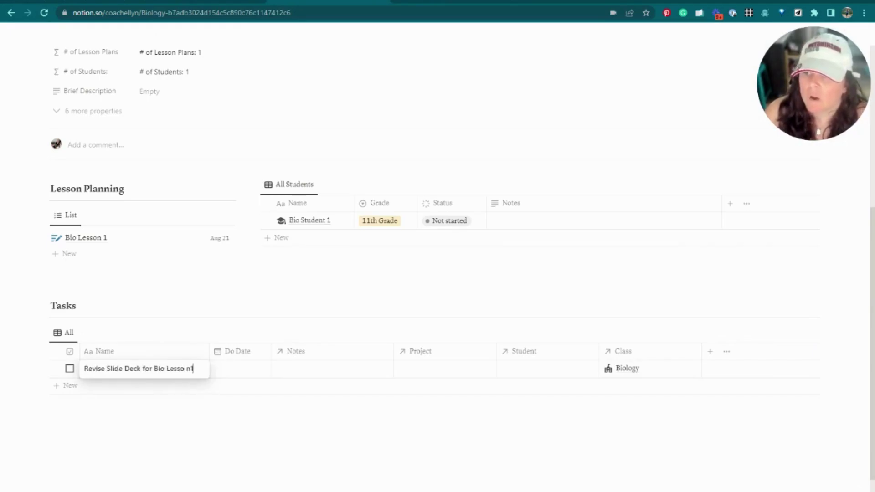
left_click(246, 370)
left_click(237, 370)
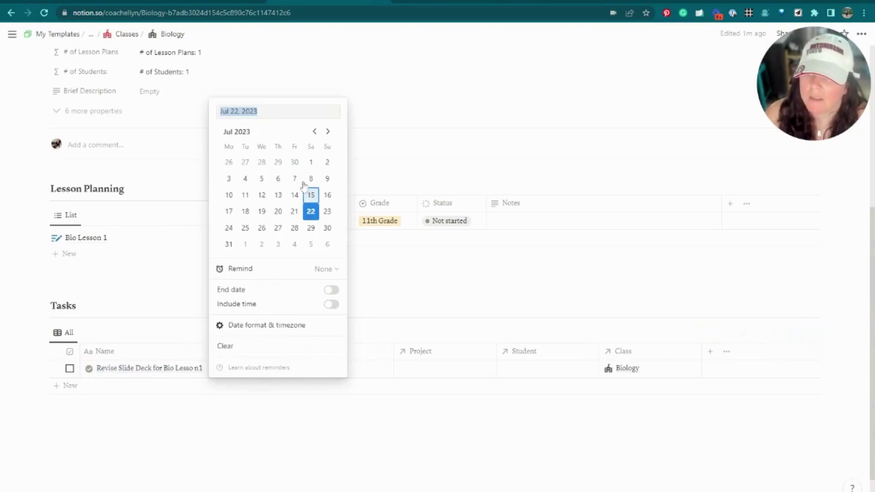
left_click(328, 131)
left_click(229, 178)
key("Escape")
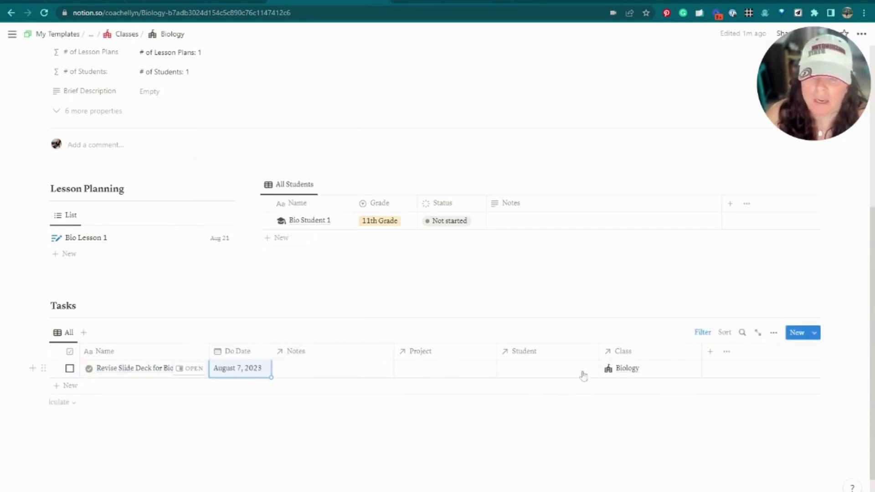
Show Lesson Plan instead of Notes, Project and Student in the Tasks table, and link the slide deck task to Bio Lesson 1.
left_click(774, 332)
left_click(796, 384)
scroll(787, 392, "down", 1)
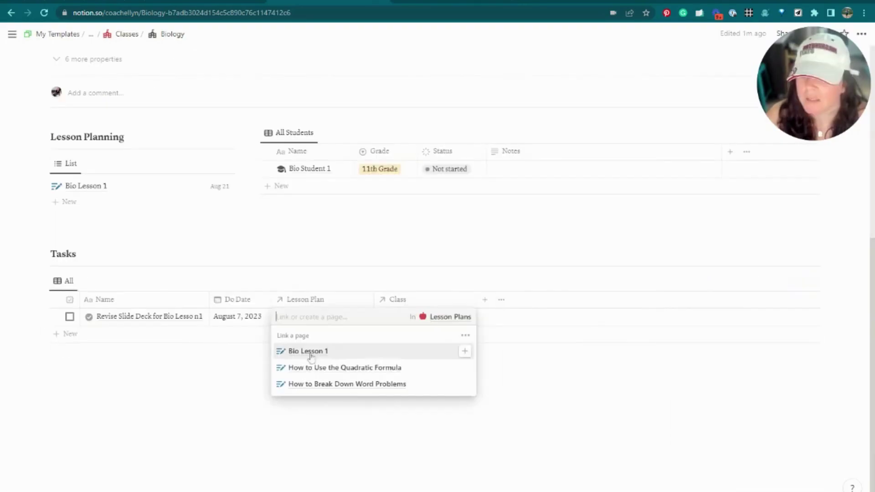
left_click(311, 352)
left_click(564, 412)
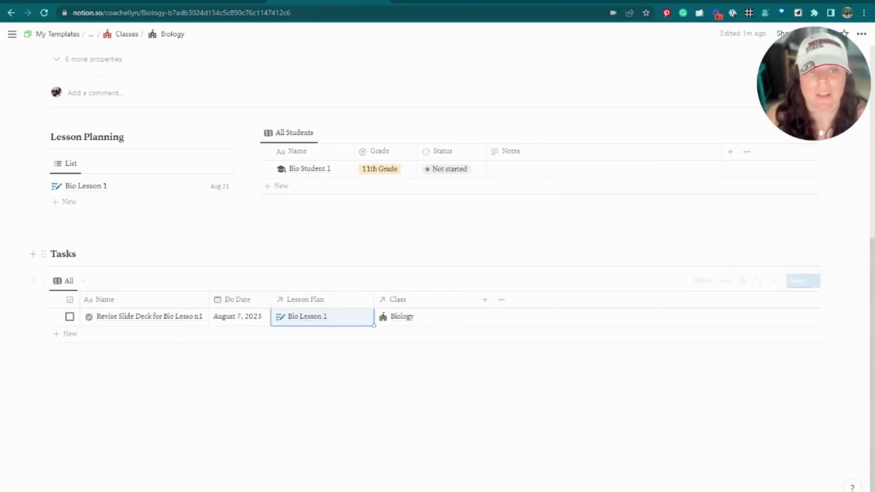
Look over the Biology class page and return to the For Educators: Dashboard & Student Tracker page.
scroll(437, 274, "up", 1)
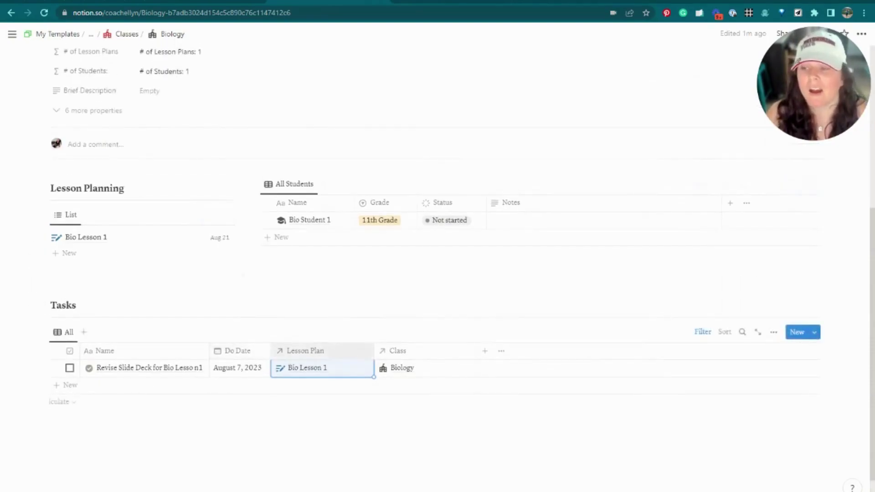
scroll(337, 245, "up", 3)
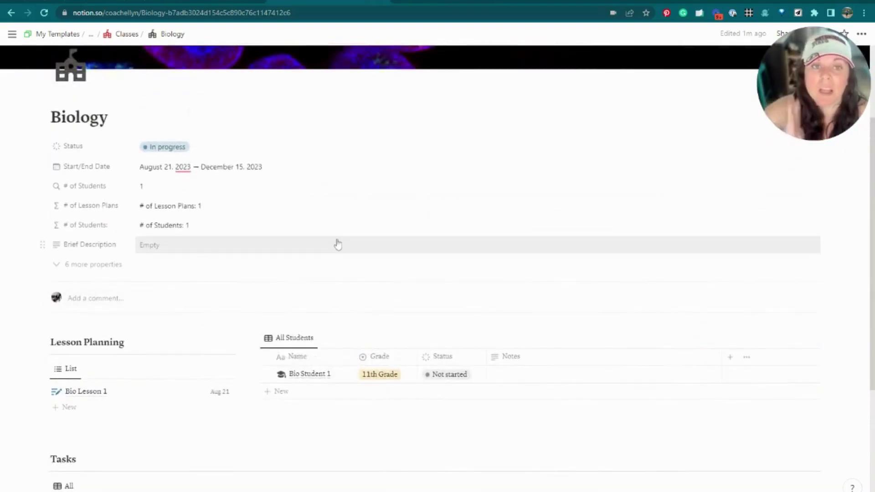
scroll(337, 245, "down", 2)
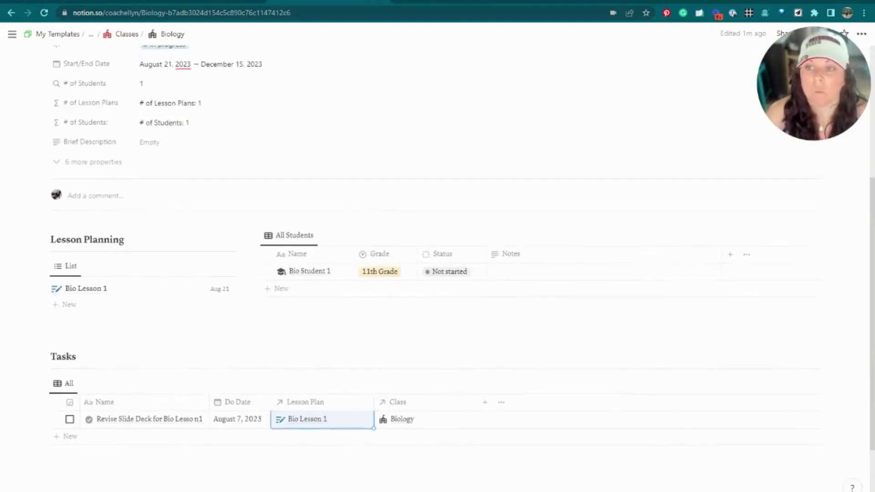
scroll(438, 263, "up", 3)
left_click(94, 36)
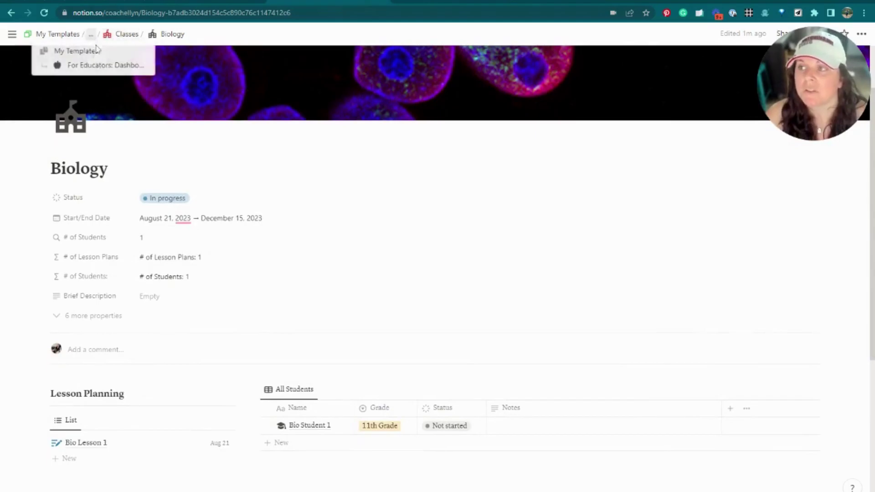
left_click(93, 64)
scroll(115, 271, "down", 3)
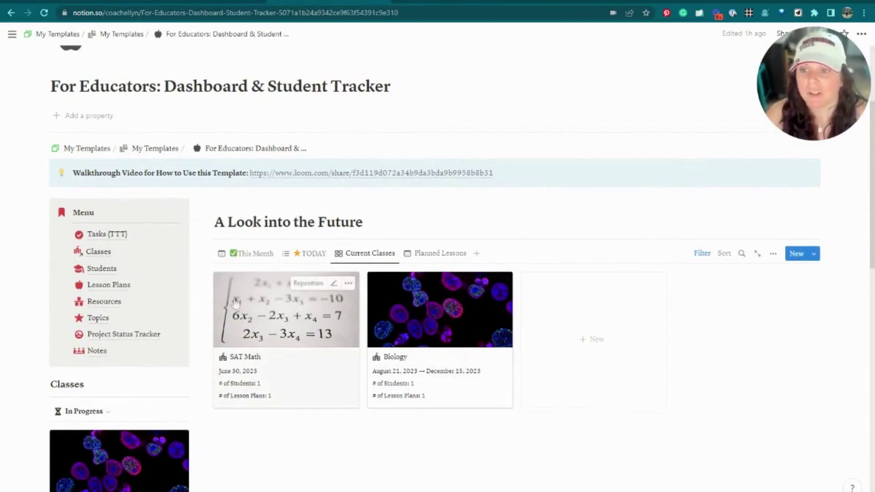
Open the Students database and review its Active, Paused, Inactive, Rematch, All Students and All SAT Math Students views.
left_click(103, 269)
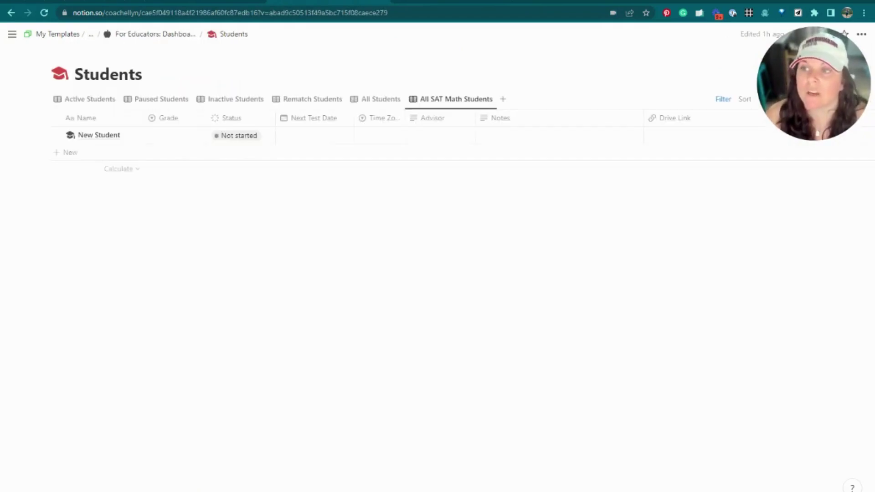
left_click(110, 104)
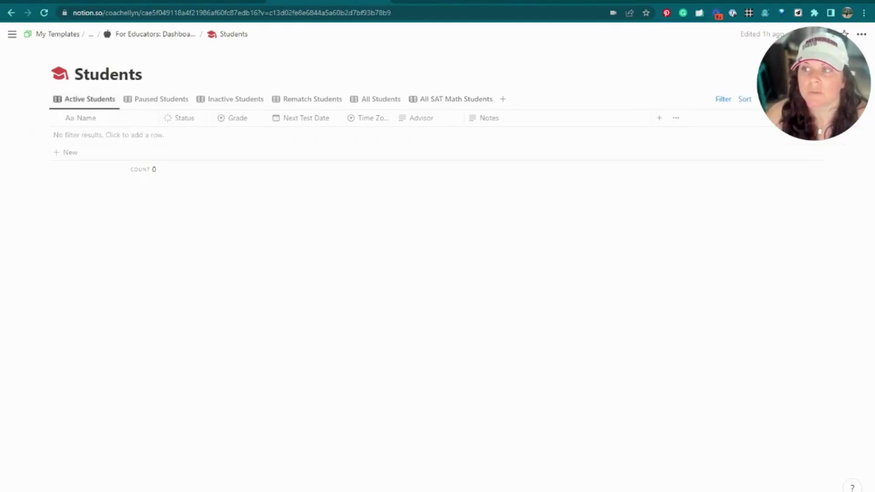
left_click(144, 106)
left_click(215, 106)
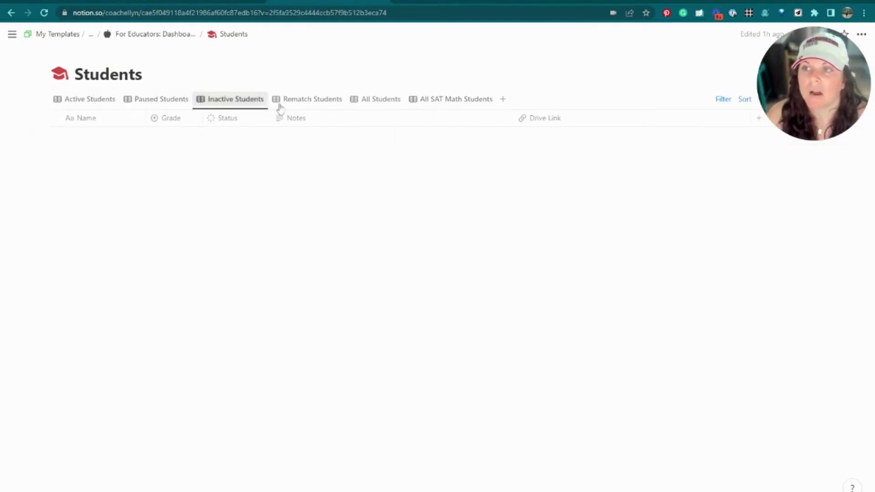
left_click(298, 105)
left_click(376, 105)
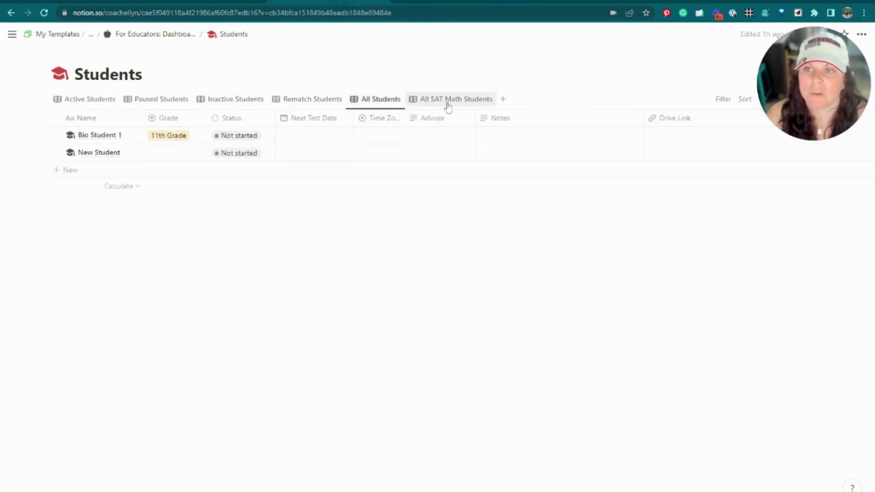
left_click(448, 106)
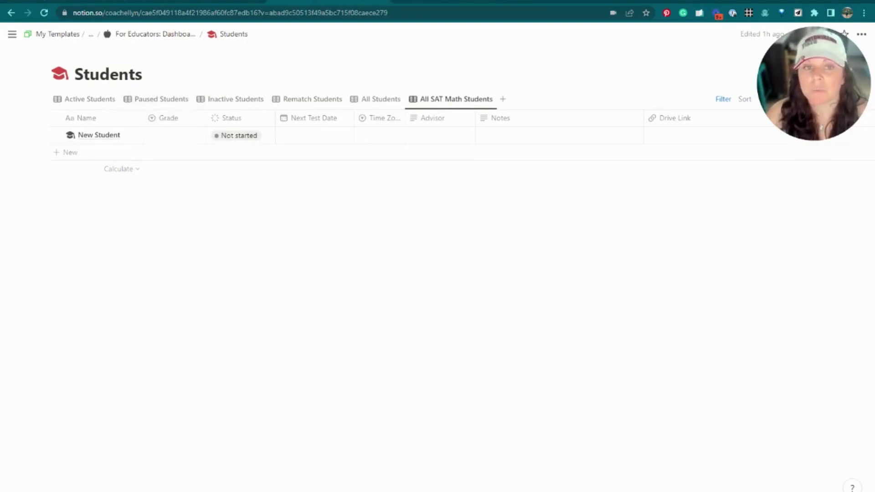
left_click_drag(804, 95, 805, 117)
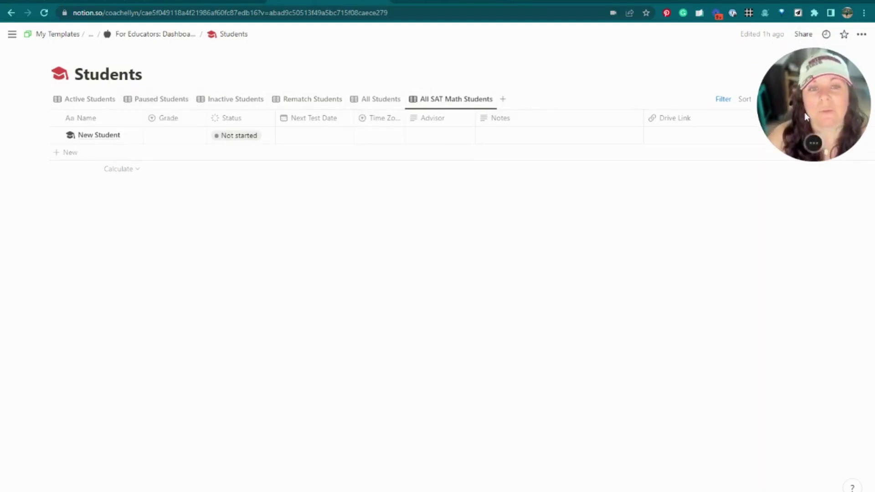
Add a student named Active Student 1 in the Active Students view.
left_click(114, 109)
left_click(200, 154)
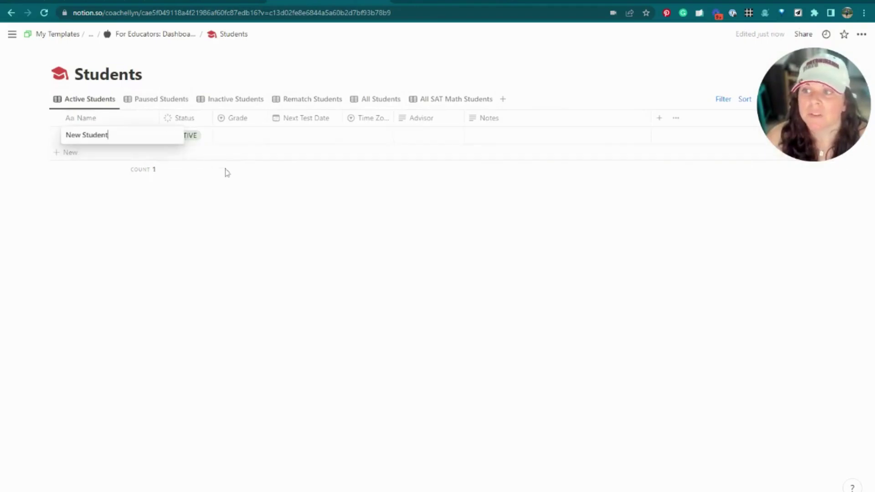
left_click(226, 172)
left_click(107, 139)
double_click(95, 135)
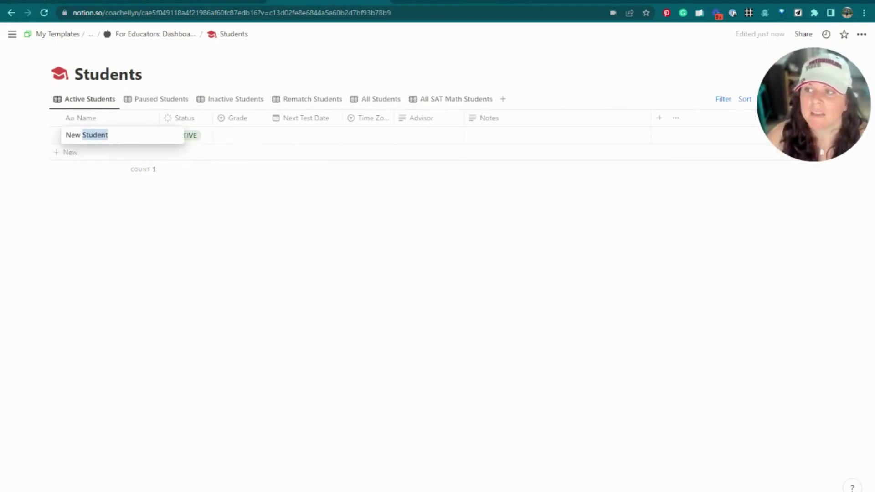
key("ctrl+a")
type("Active Stu")
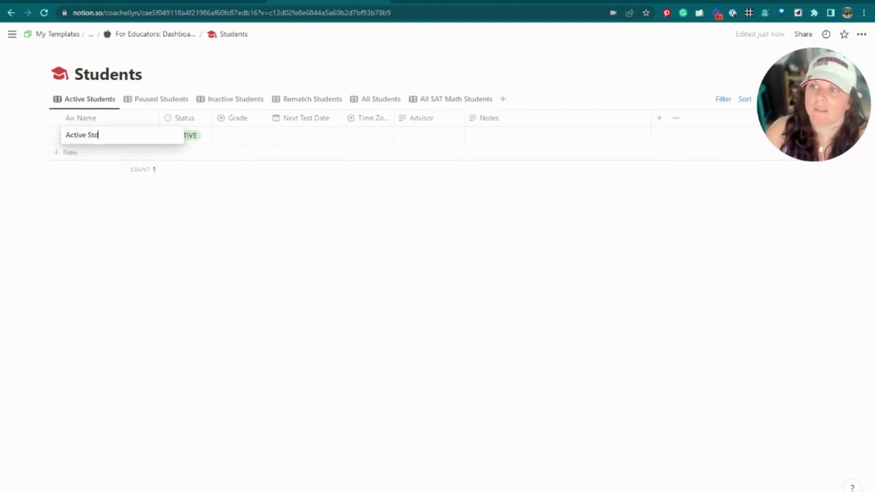
type("dent 1")
key("Return")
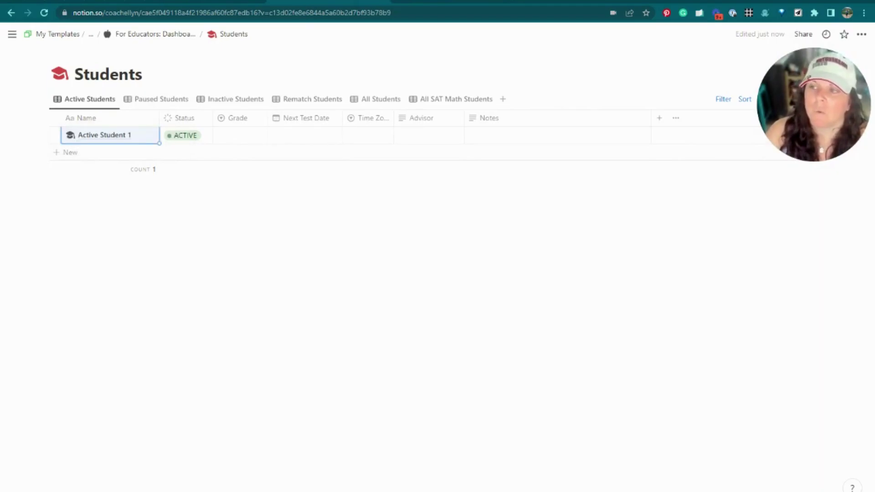
Set Active Student 1's grade to 11th Grade and the next test date to September 8, 2023.
left_click(244, 136)
left_click(249, 198)
left_click(324, 139)
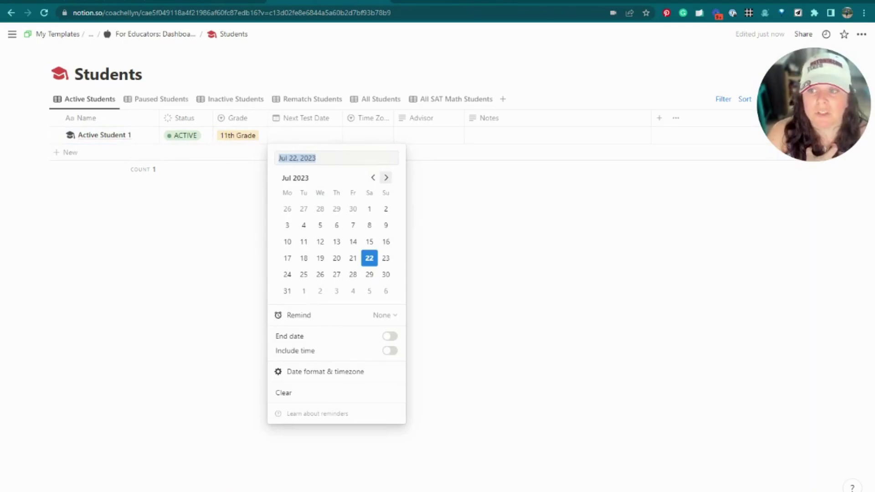
left_click(386, 177)
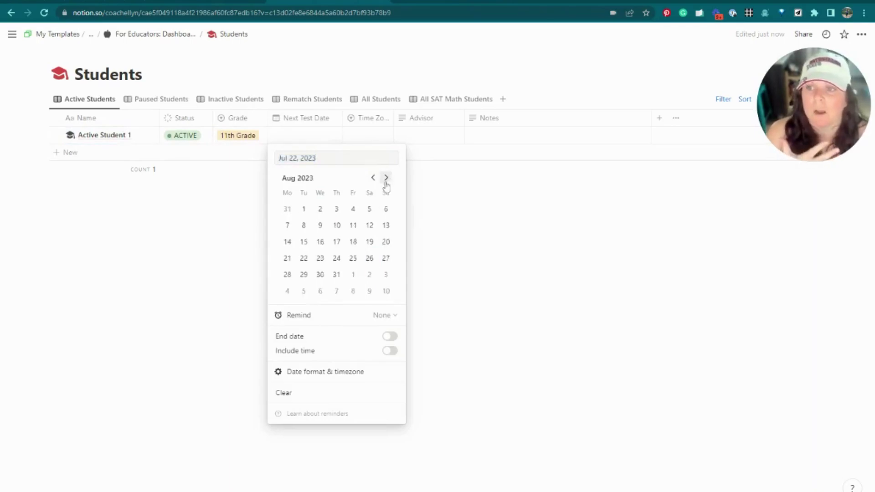
left_click(354, 290)
left_click(416, 169)
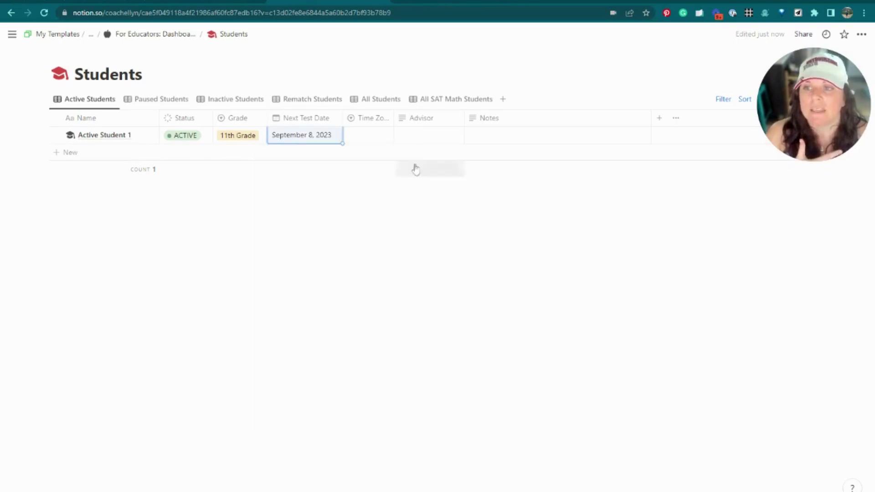
Set Active Student 1's time zone to CST and leave the Advisor field empty.
left_click(379, 141)
left_click(385, 185)
left_click(457, 135)
key("Escape")
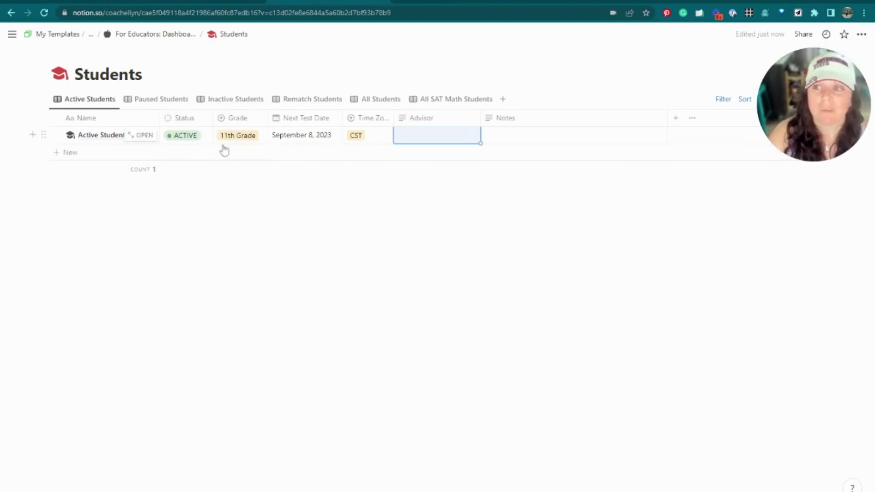
Examine the status choices for Active Student 1 and the Status property's settings without changing them.
left_click(203, 145)
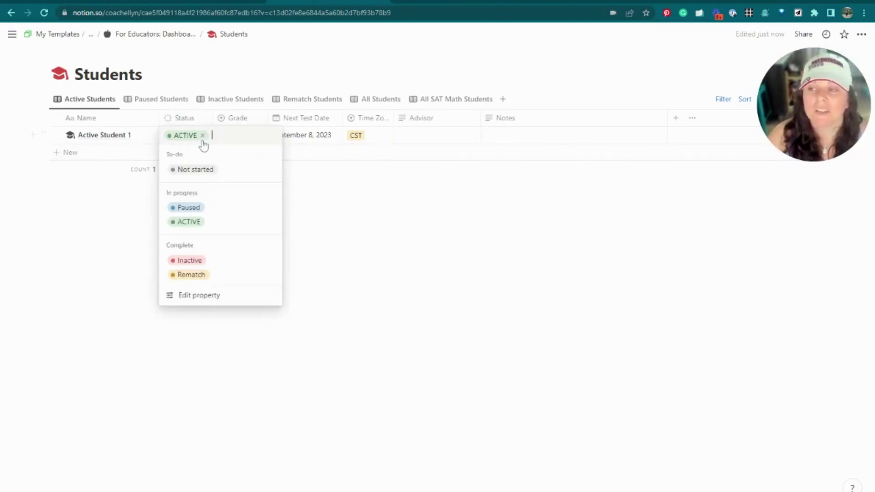
key("Escape")
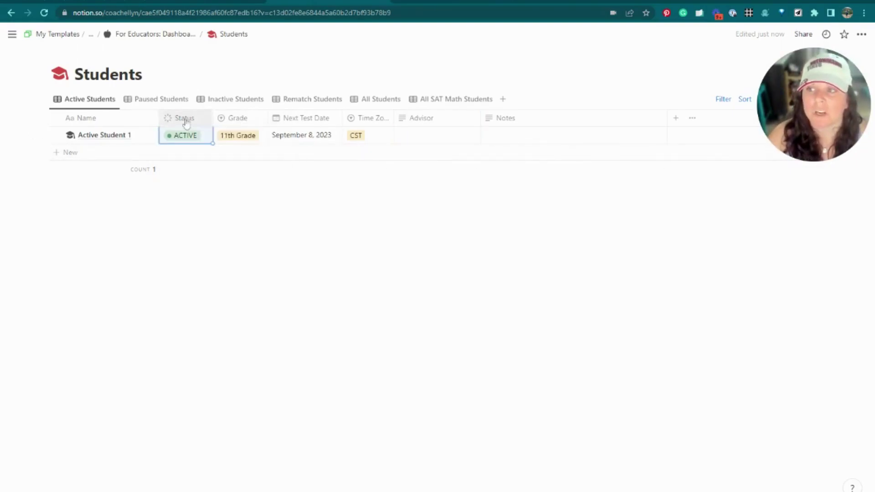
left_click(181, 117)
left_click(193, 157)
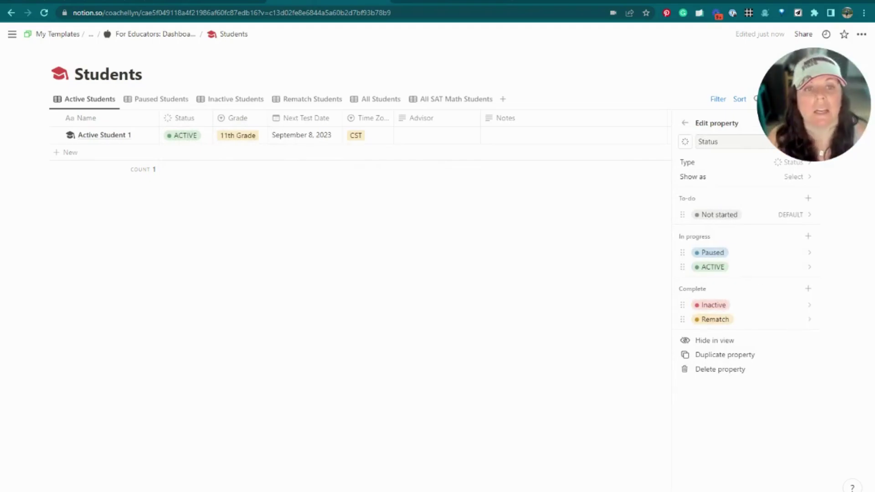
key("Escape")
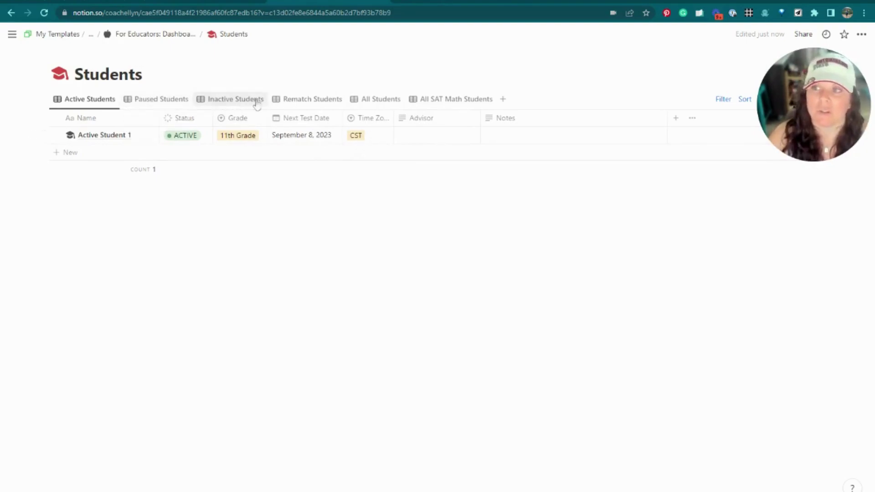
Look over the Paused Students and All SAT Math Students views, and check the New Student page's class.
left_click(163, 101)
left_click(165, 102)
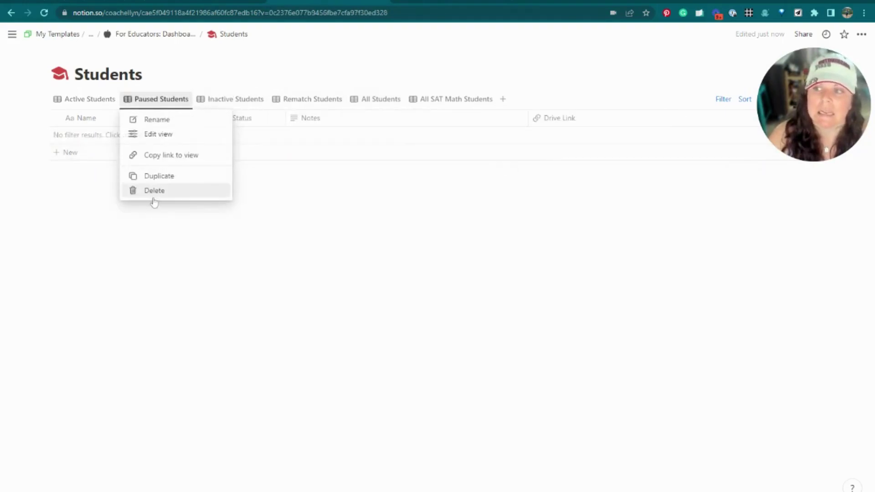
left_click(314, 243)
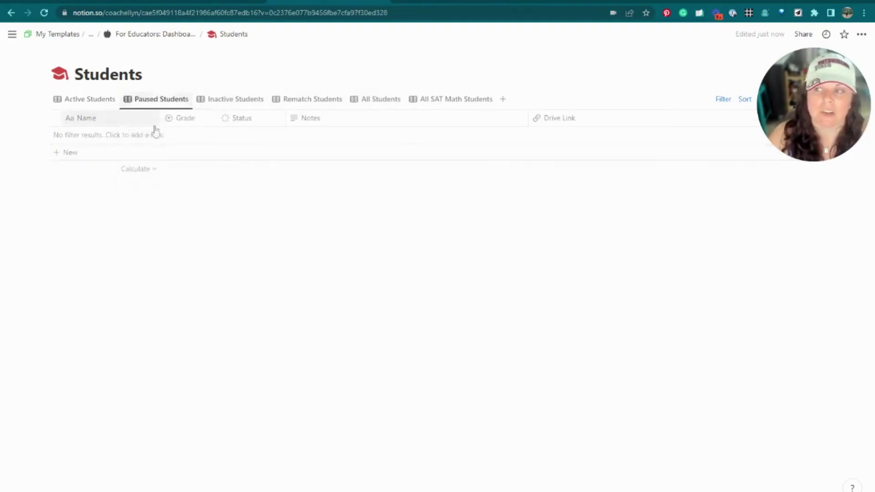
left_click(445, 101)
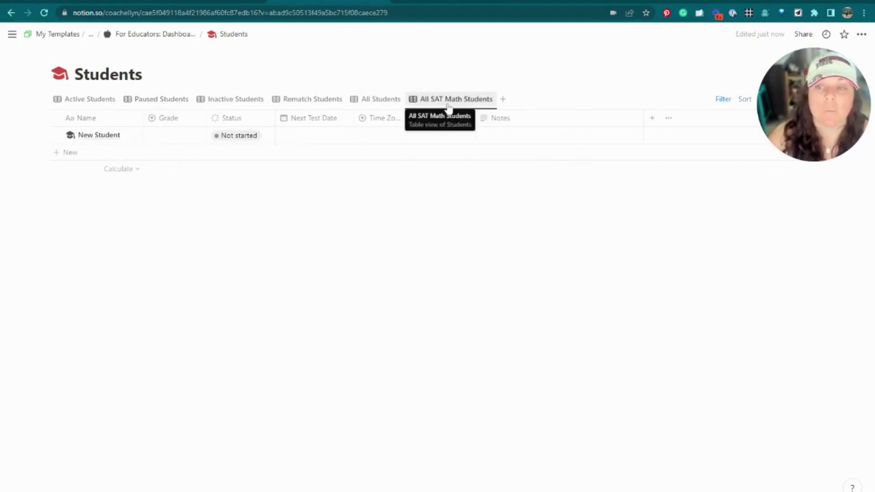
left_click(130, 135)
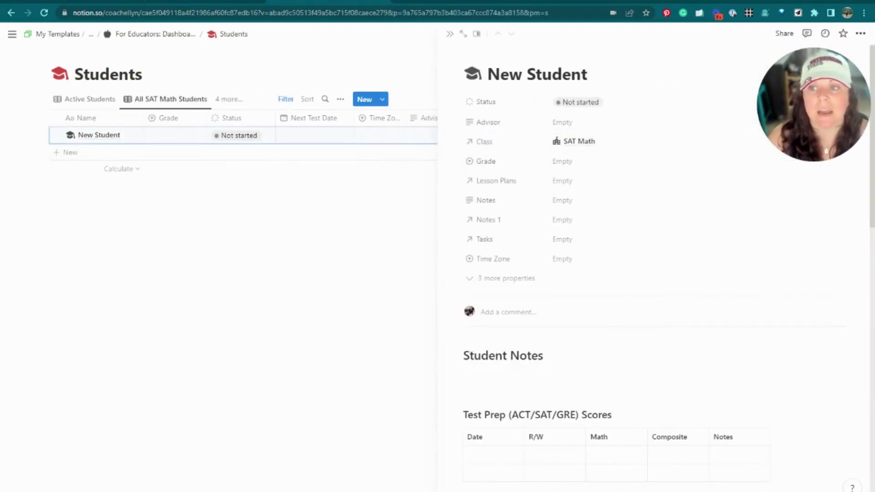
key("Escape")
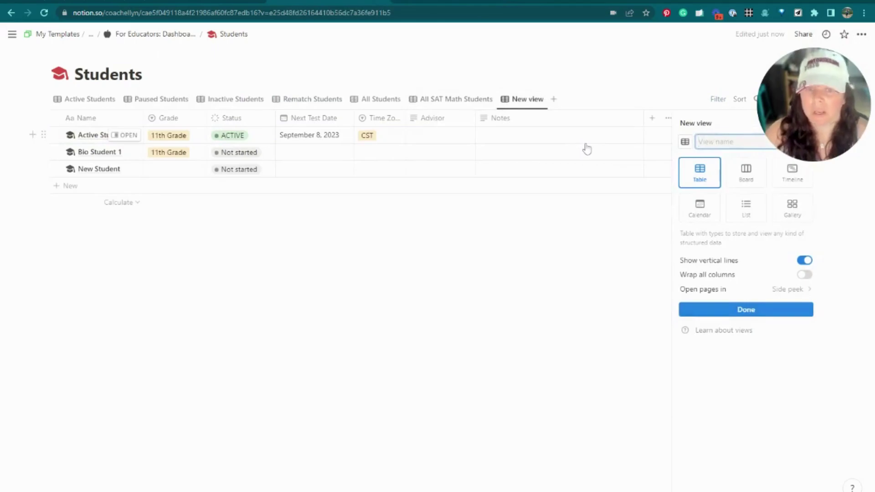
Create a new table view of the Students database named All Biology Students.
type("All Biolo")
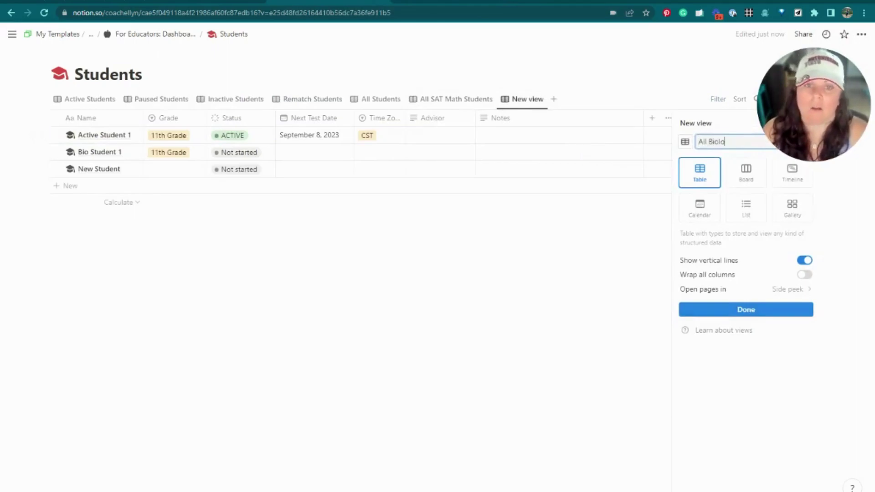
type("gy Stduent")
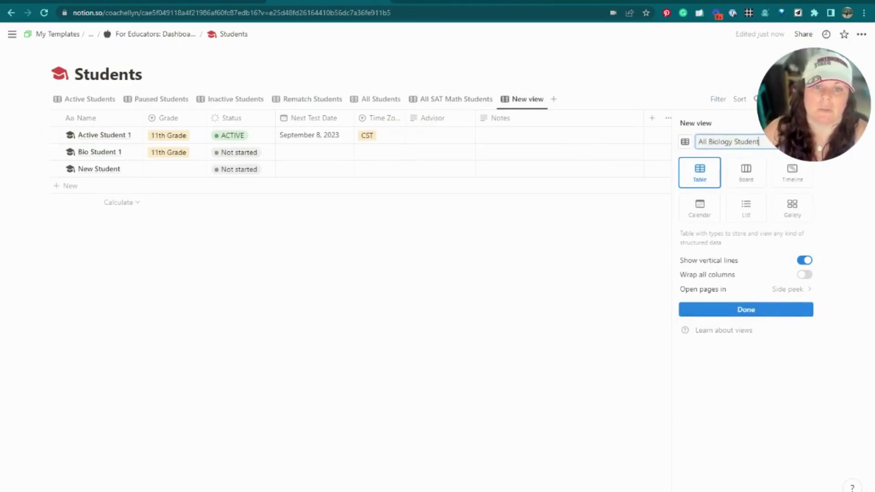
type("s")
key("Return")
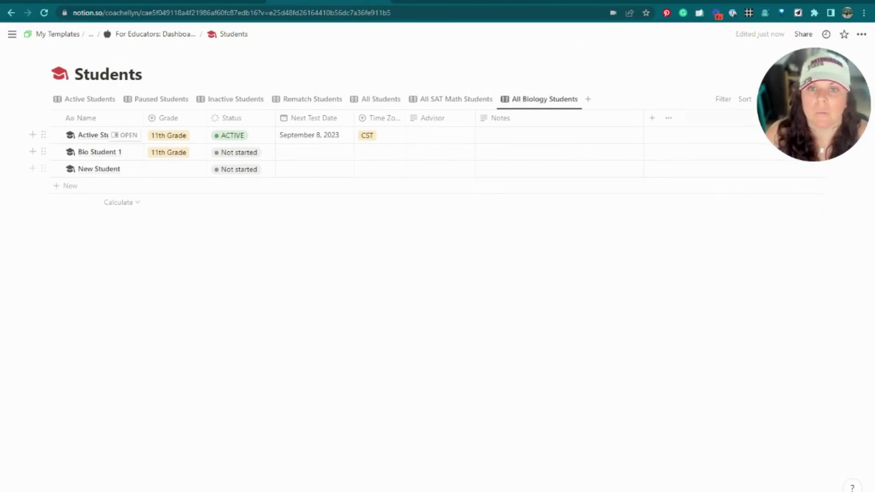
Filter the All Biology Students view to the Biology class and save the filter.
left_click(718, 104)
left_click(684, 171)
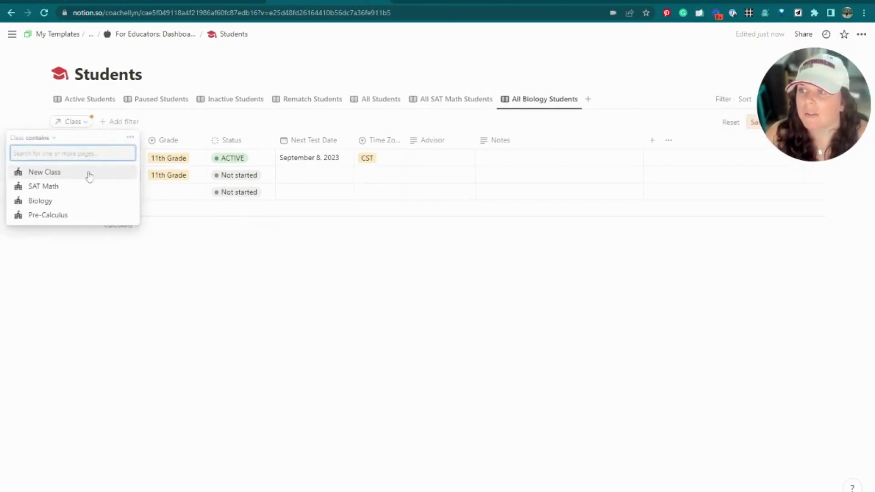
left_click(48, 200)
left_click(192, 164)
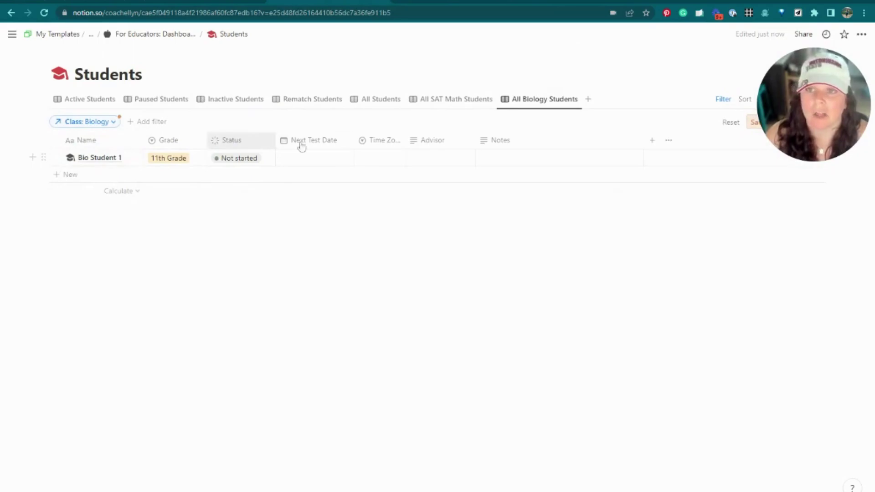
left_click(754, 122)
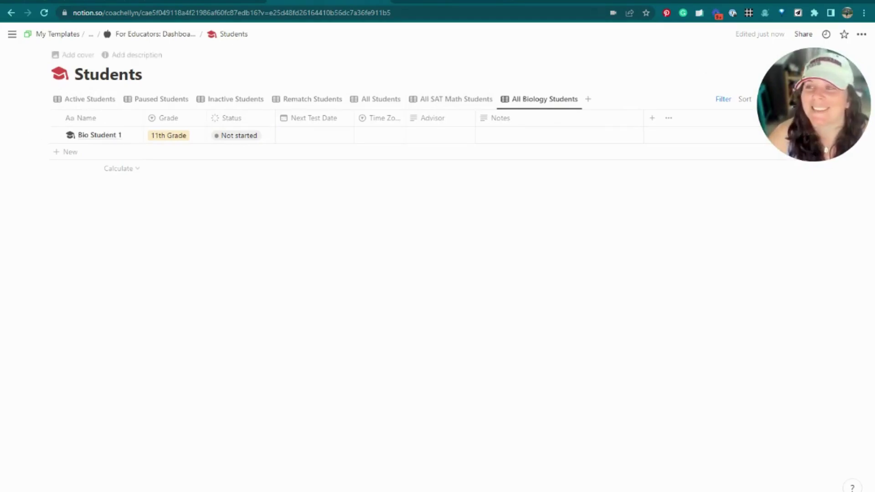
Open the Lesson Plans database's In Progress view from the educators' dashboard, and widen its Name column while narrowing Classes.
left_click(163, 39)
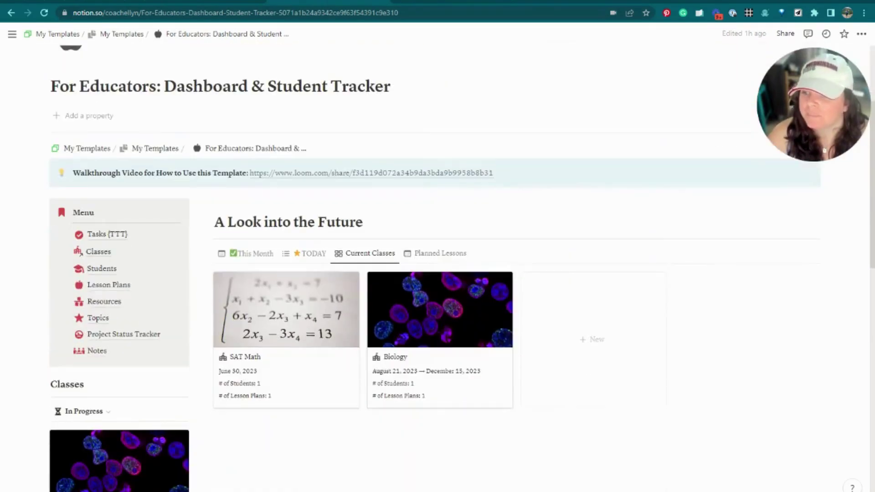
left_click(99, 287)
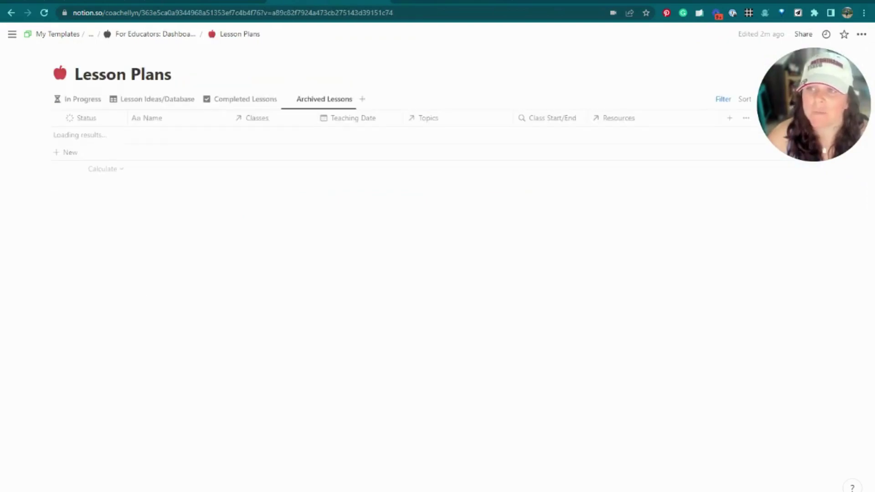
left_click(96, 101)
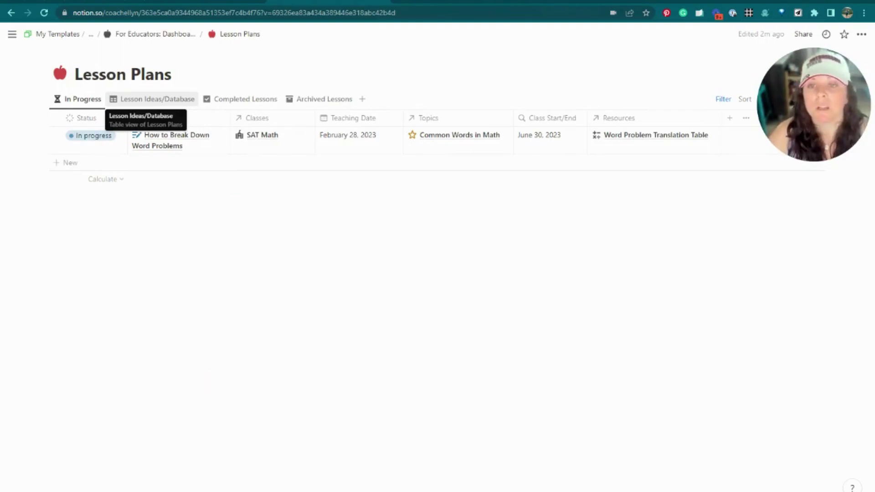
left_click_drag(231, 118, 270, 118)
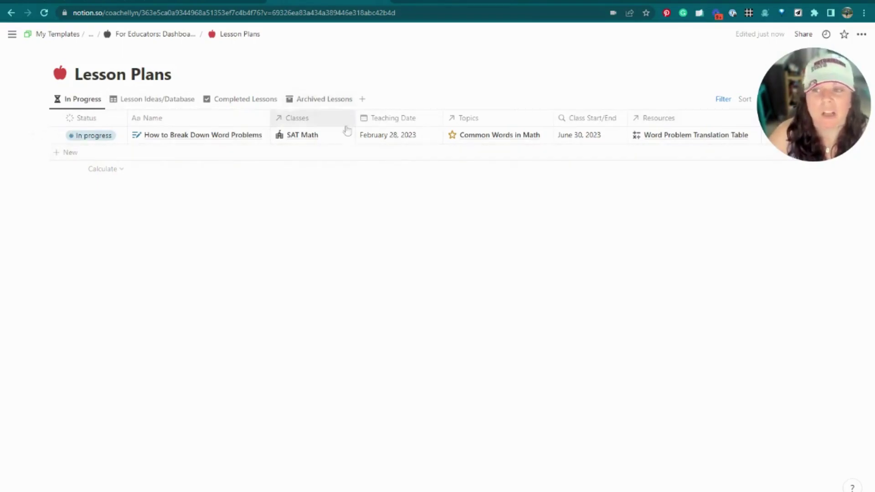
left_click_drag(354, 121, 342, 119)
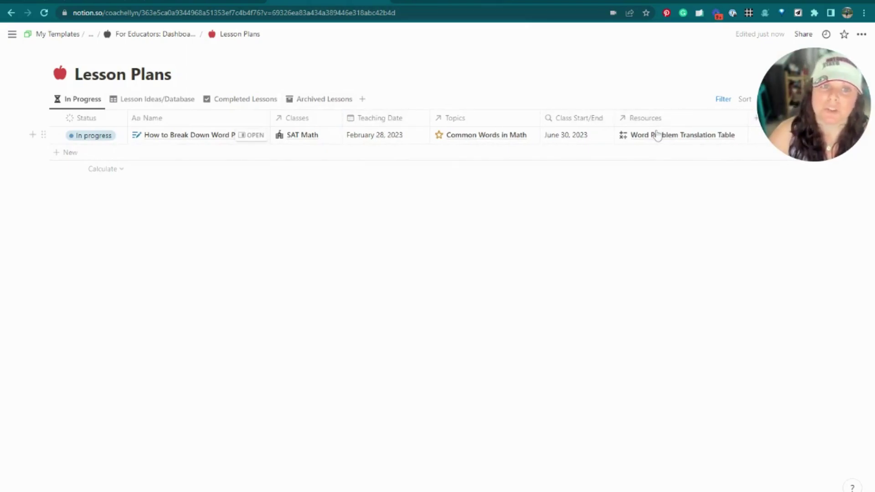
Link New Student to the How to Break Down Word Problems lesson plan and close its page.
left_click(252, 135)
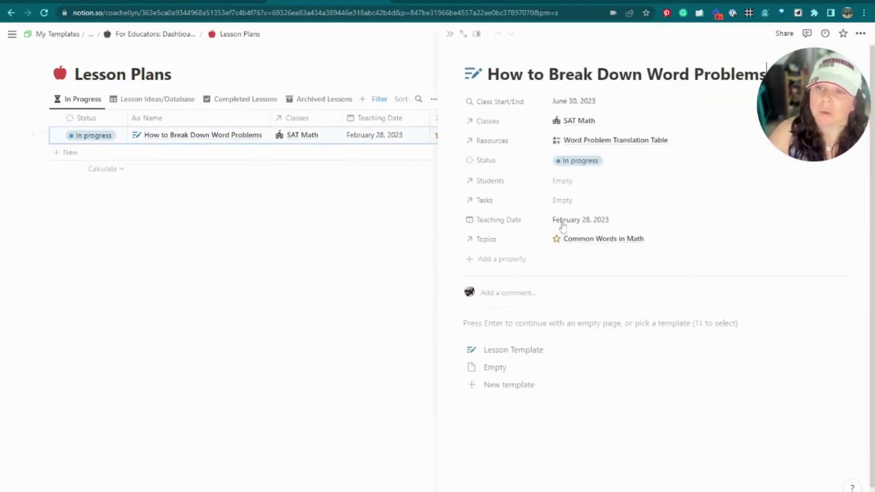
left_click(562, 180)
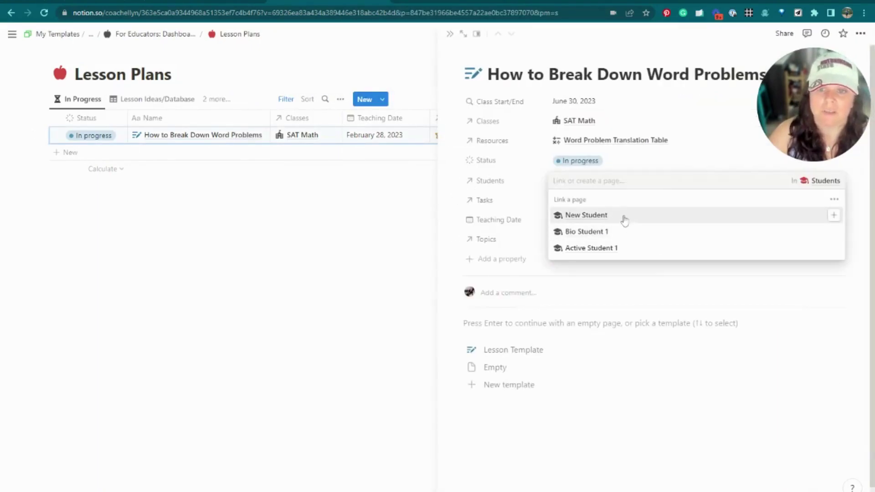
left_click(624, 220)
left_click(384, 284)
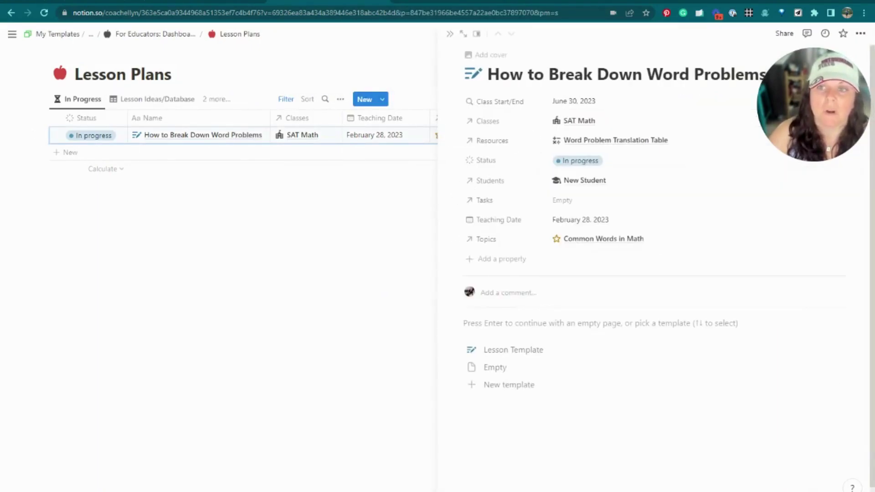
left_click(449, 35)
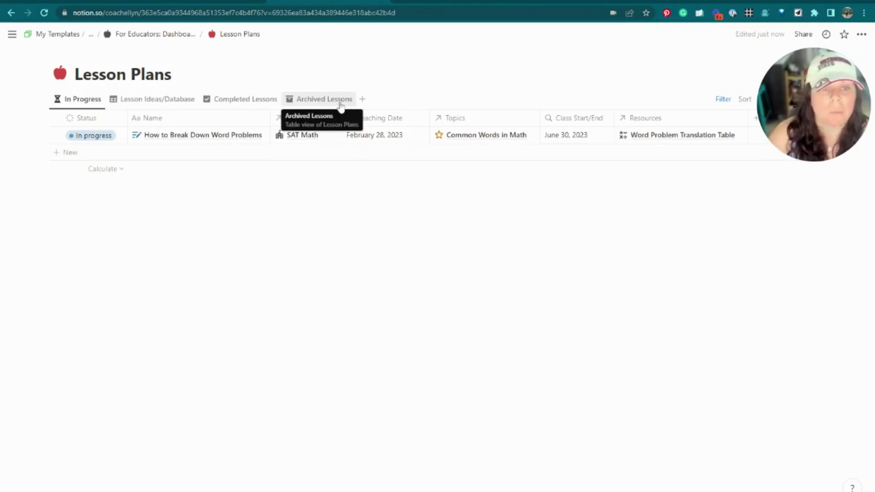
Set the status of Bio Lesson 1 to Taught in the Lesson Ideas/Database view.
left_click(146, 100)
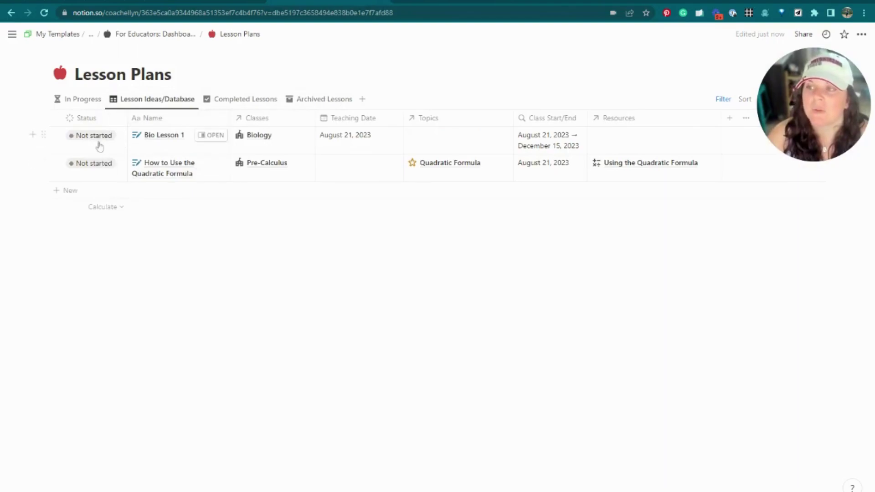
left_click(97, 137)
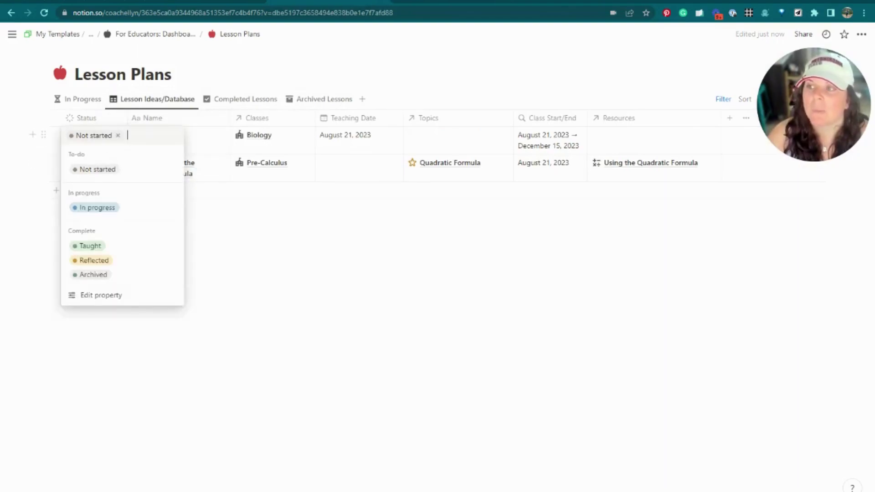
left_click(105, 246)
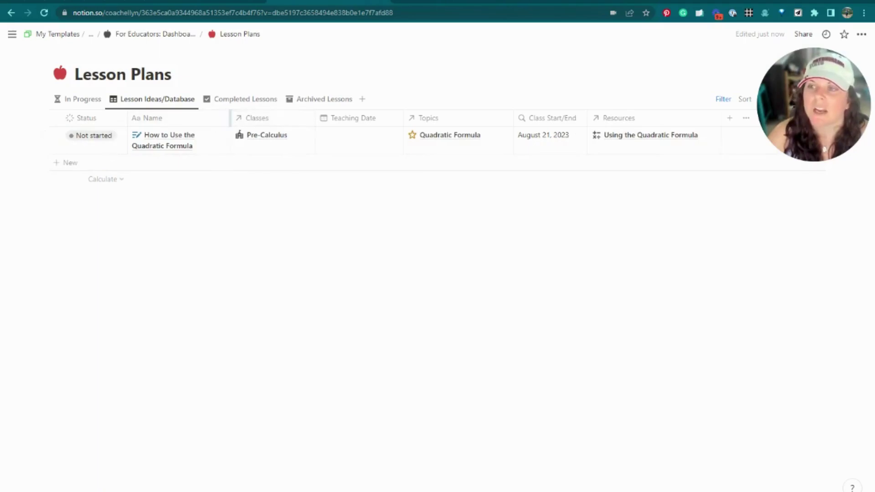
Widen the Name column in the Lesson Ideas/Database view and leave the Quadratic Formula lesson's teaching date empty.
left_click_drag(230, 119, 272, 119)
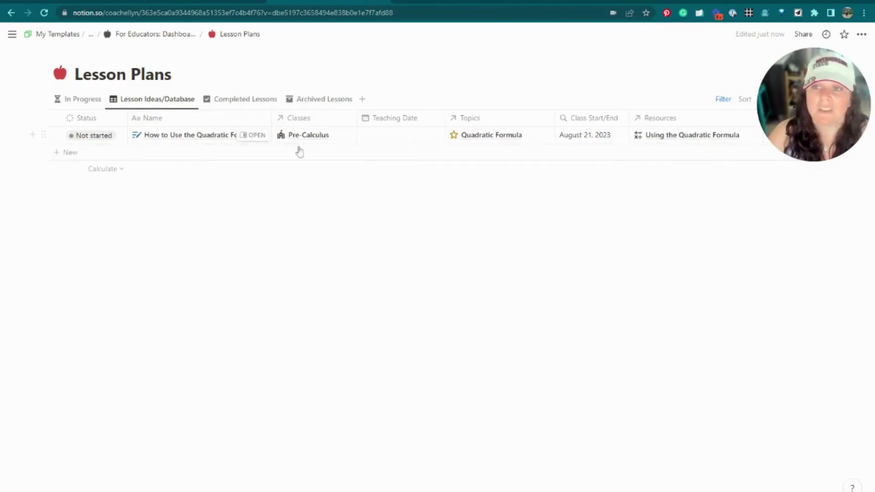
left_click(389, 139)
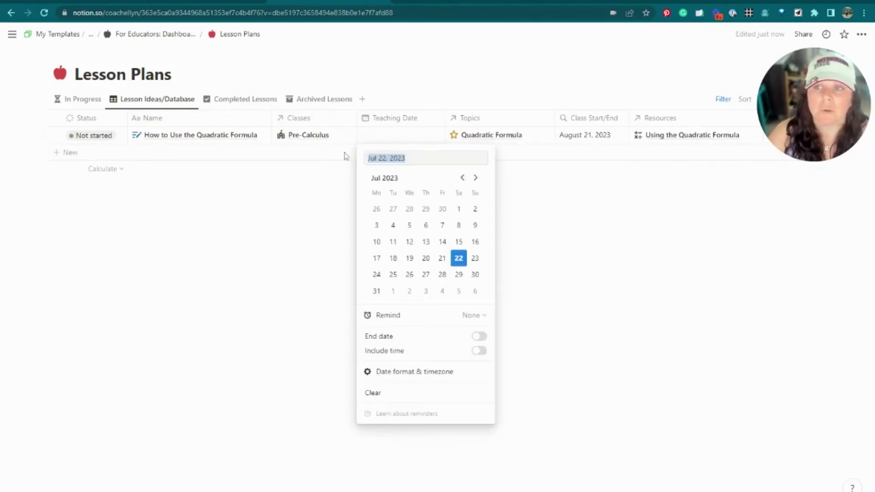
key("Escape")
Review the Completed Lessons and Archived Lessons views of the Lesson Plans database.
left_click(250, 100)
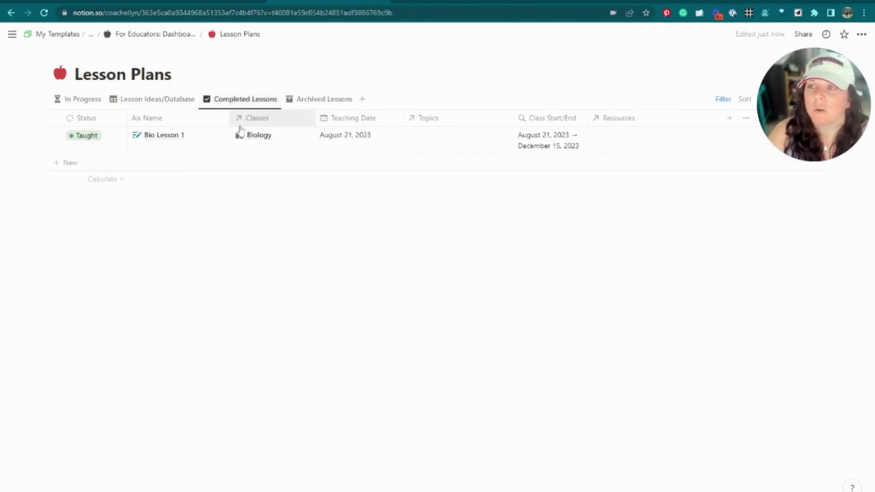
left_click(324, 99)
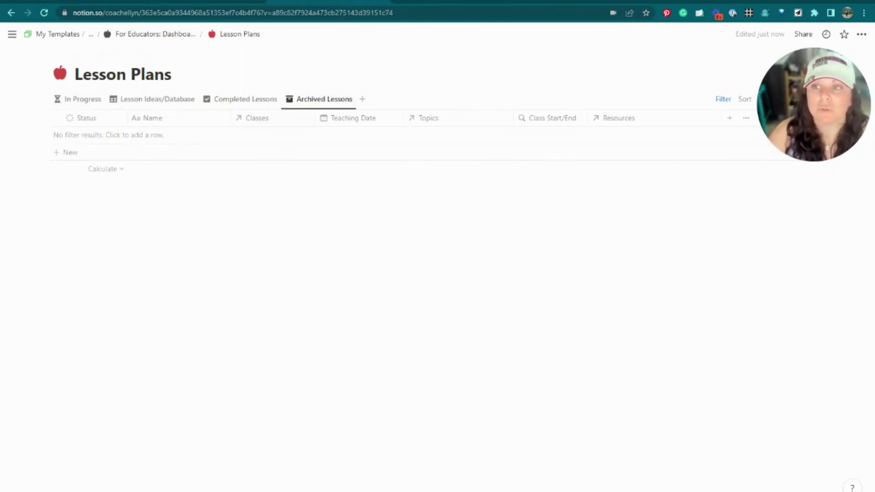
Review the In Progress, Lesson Ideas/Database and Completed Lessons views of Lesson Plans, including the SAT Math class linked to the in-progress lesson.
left_click(229, 103)
left_click(114, 103)
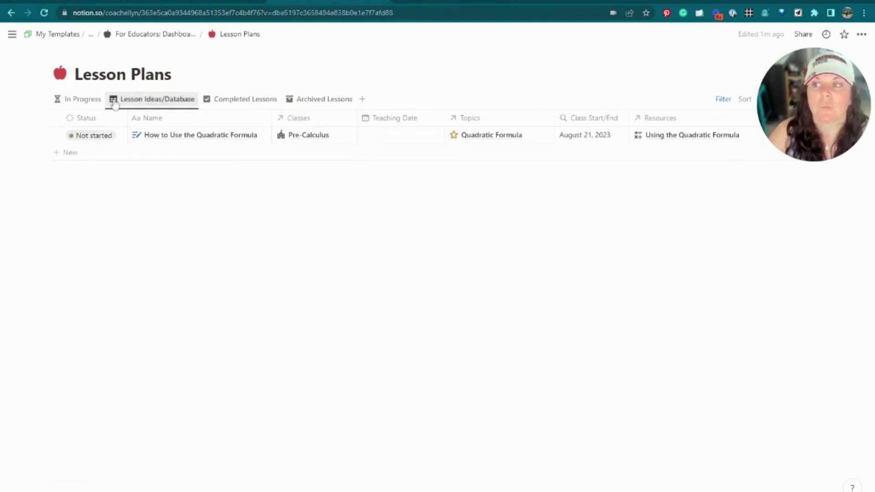
left_click(87, 103)
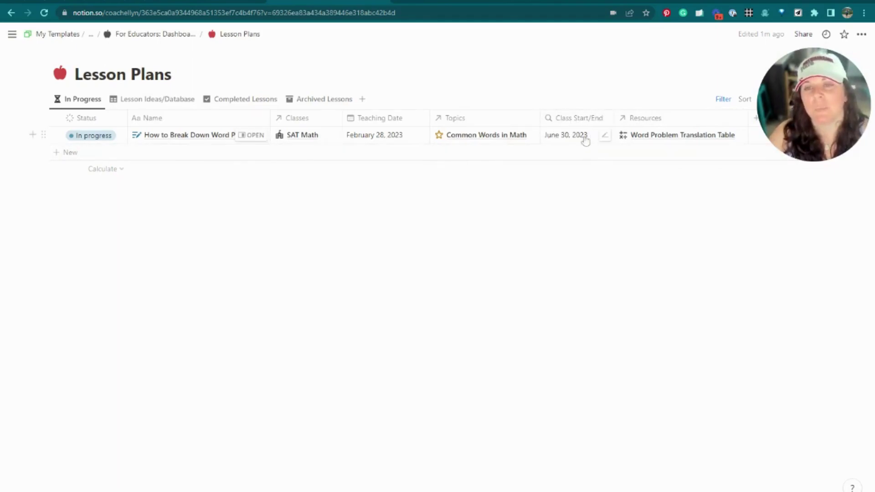
left_click(307, 139)
left_click(308, 173)
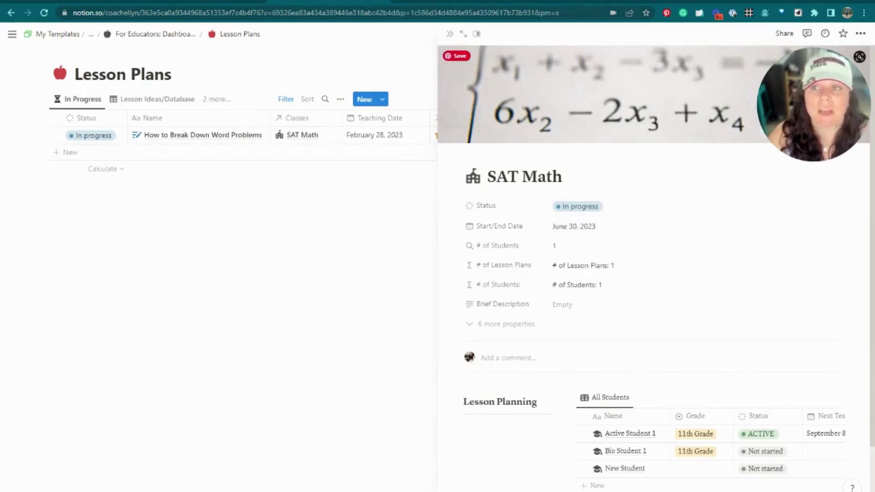
left_click(450, 34)
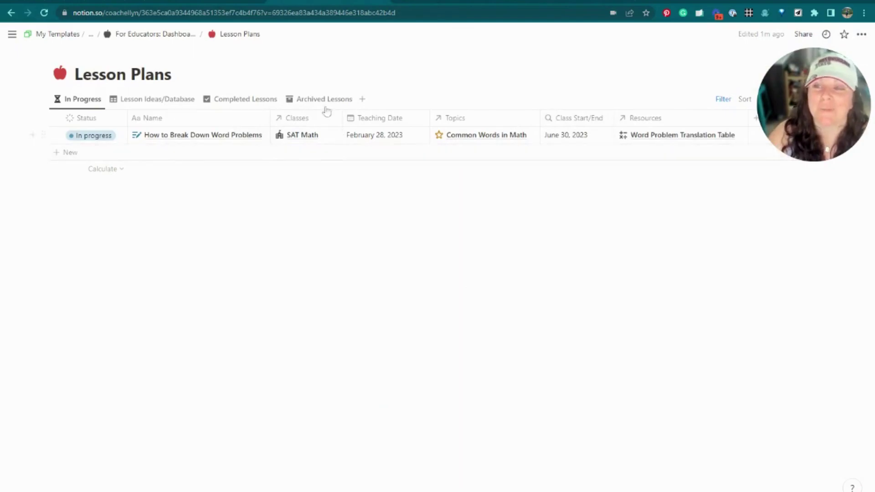
left_click(155, 99)
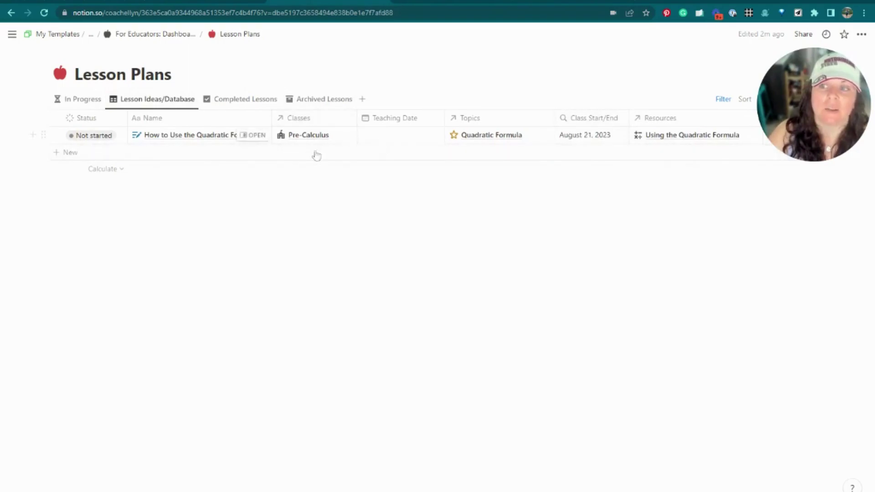
left_click(255, 99)
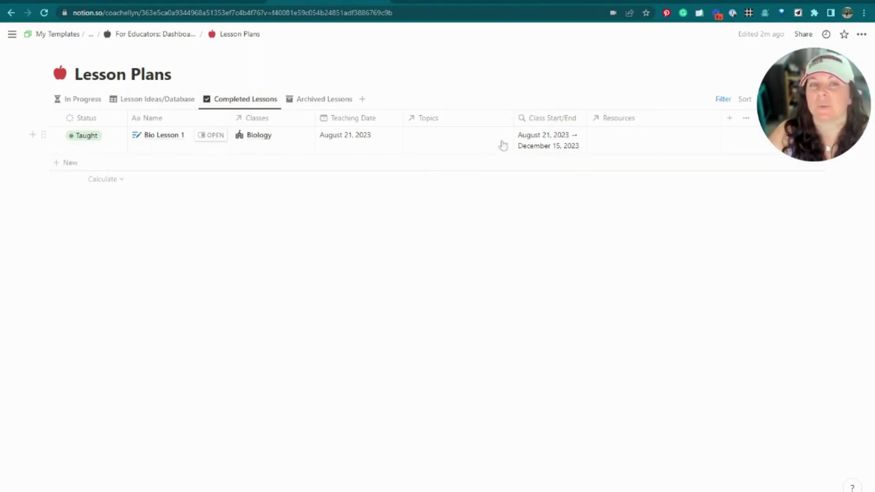
Return to the For Educators dashboard and open the Resources database.
left_click(155, 38)
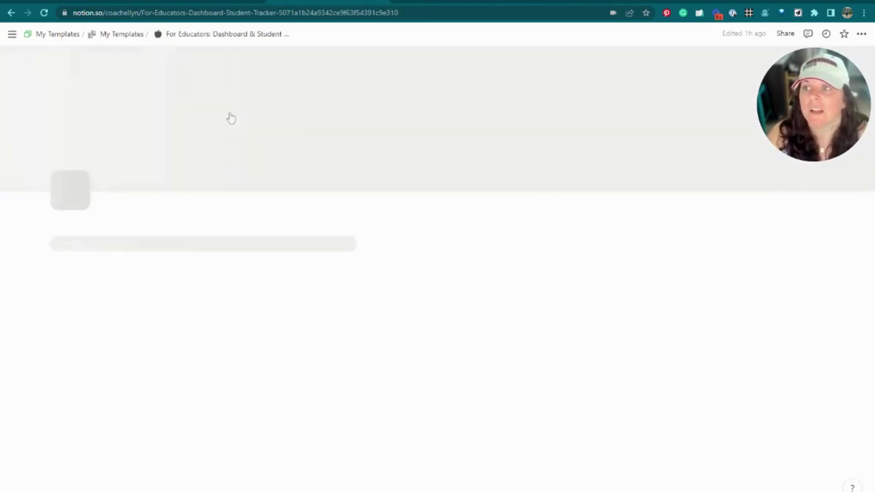
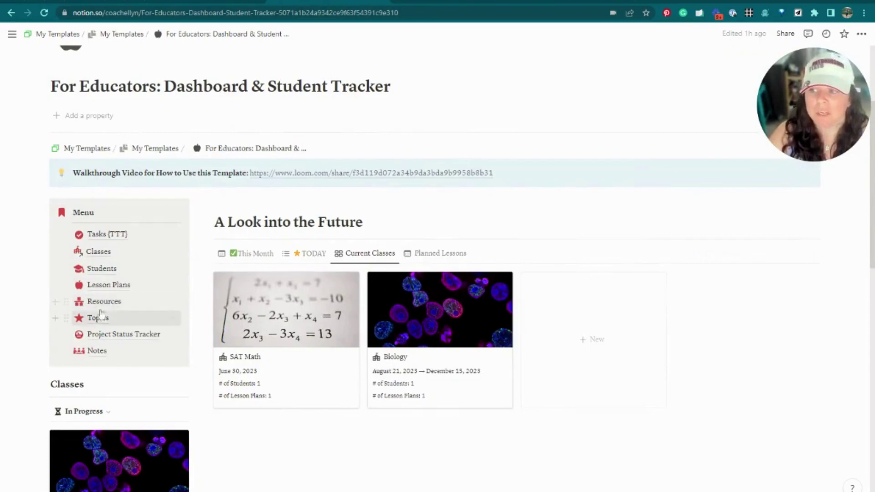
left_click(104, 302)
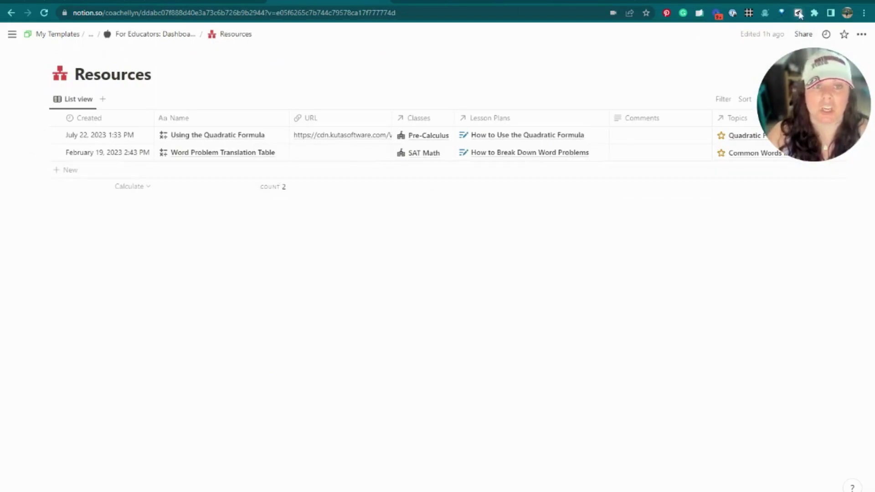
Search the web in a new browser tab for "notion saver chrome extension" and open the Save to Notion page in the Chrome Web Store.
key("ctrl+t")
type("no")
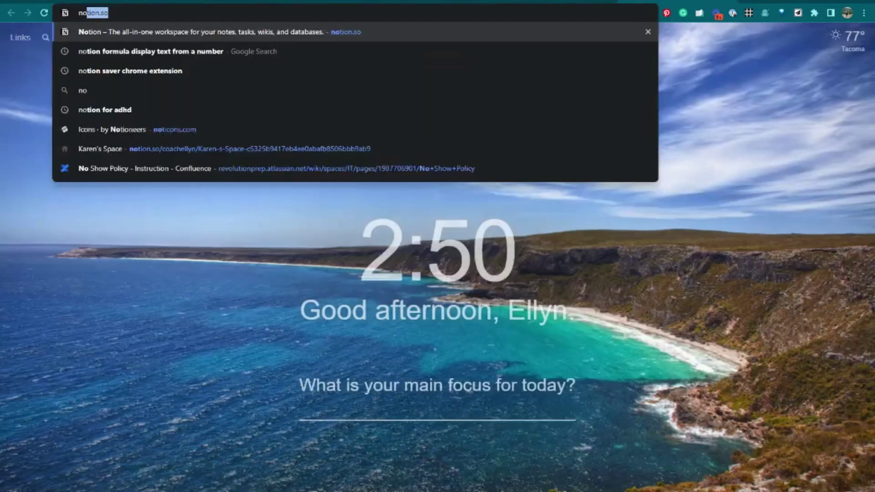
type("tion save")
key("Return")
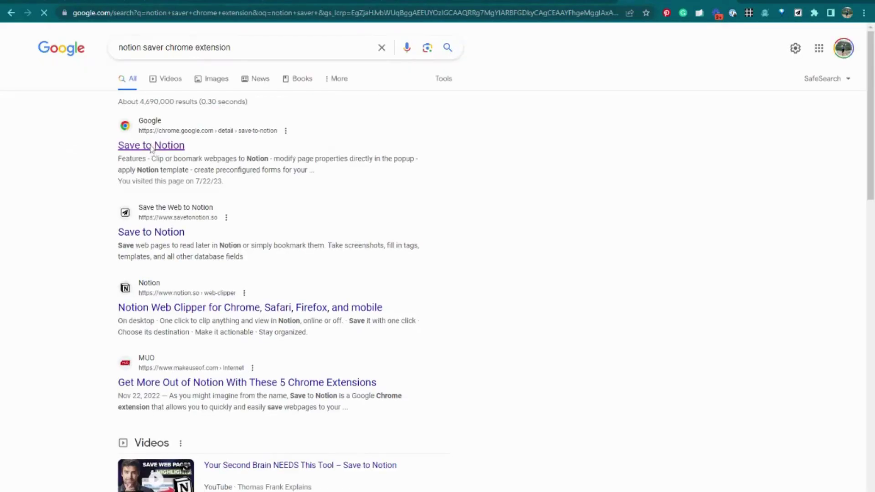
left_click(151, 146)
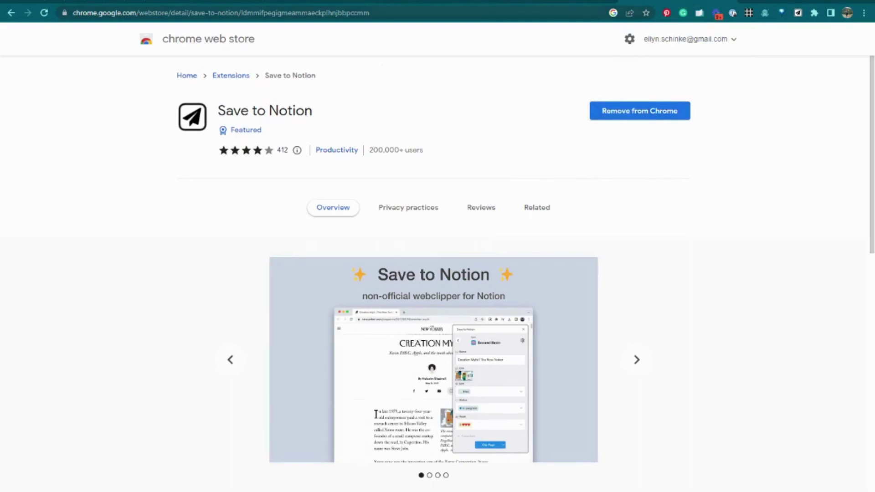
Search the web for "biology teaching materials".
key("ctrl+l")
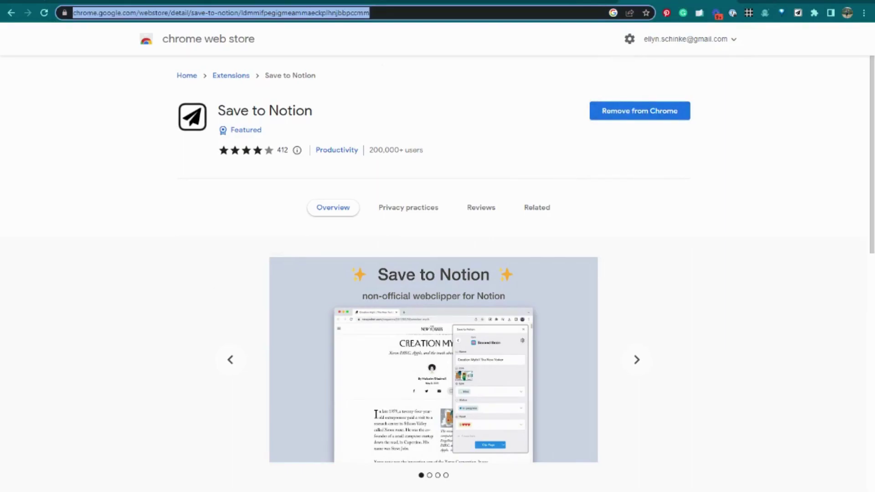
type("bil")
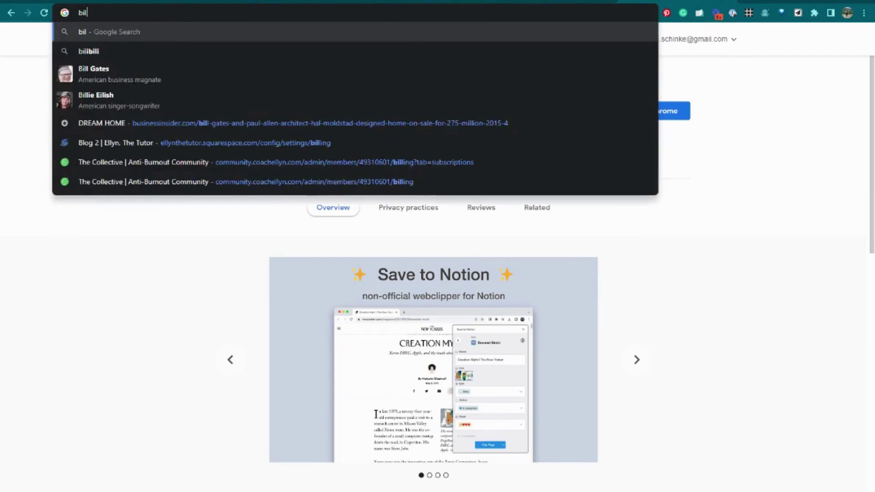
key("BackSpace")
type("op")
key("BackSpace")
type("logy")
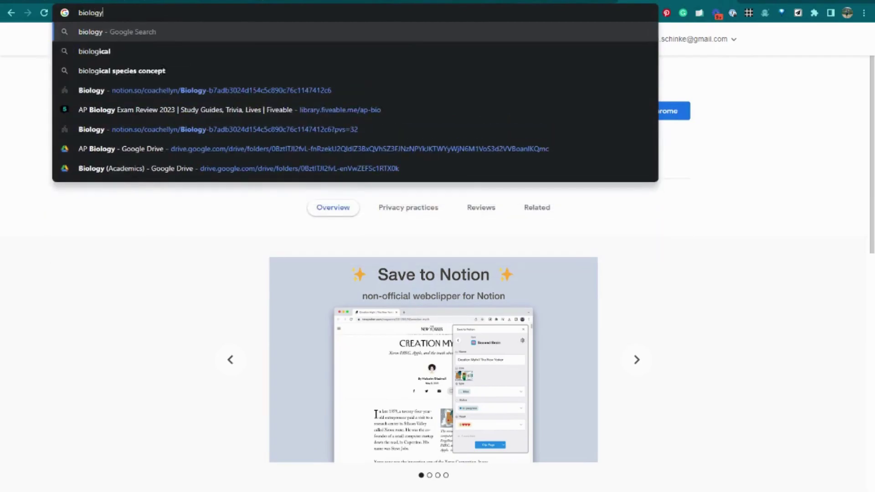
type(" teaching material;")
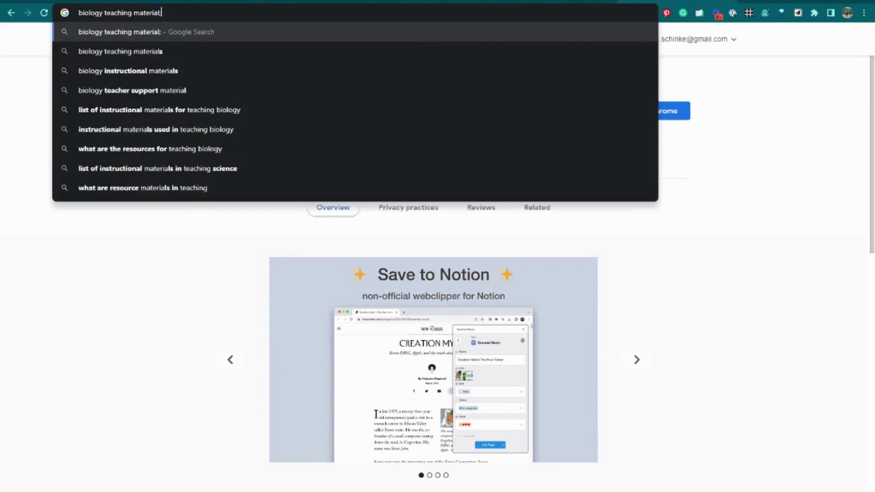
key("BackSpace")
type("s")
key("Return")
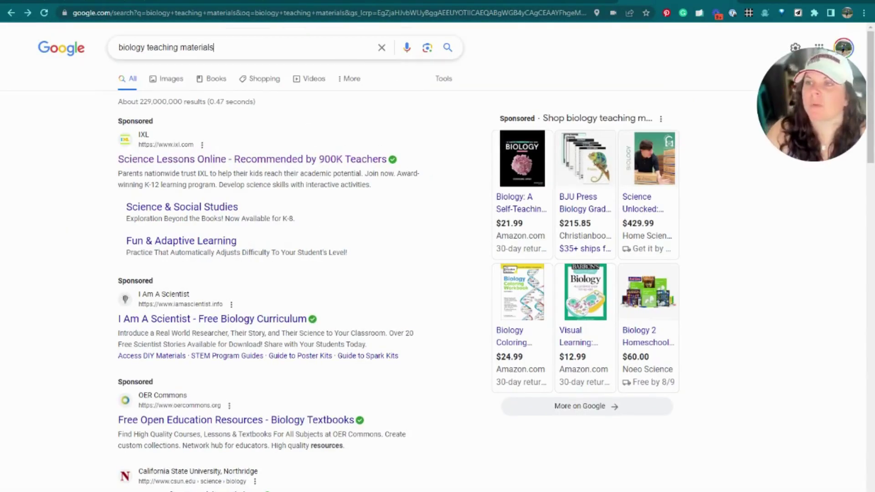
Search the web for "chromosomes teaching materials" and open the Teachers Pay Teachers results for chromosomes.
triple_click(214, 47)
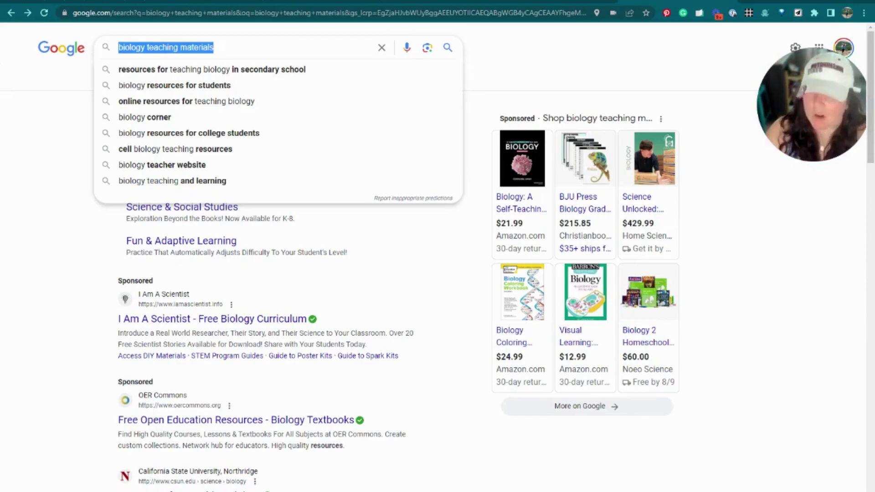
type("chromosomes ")
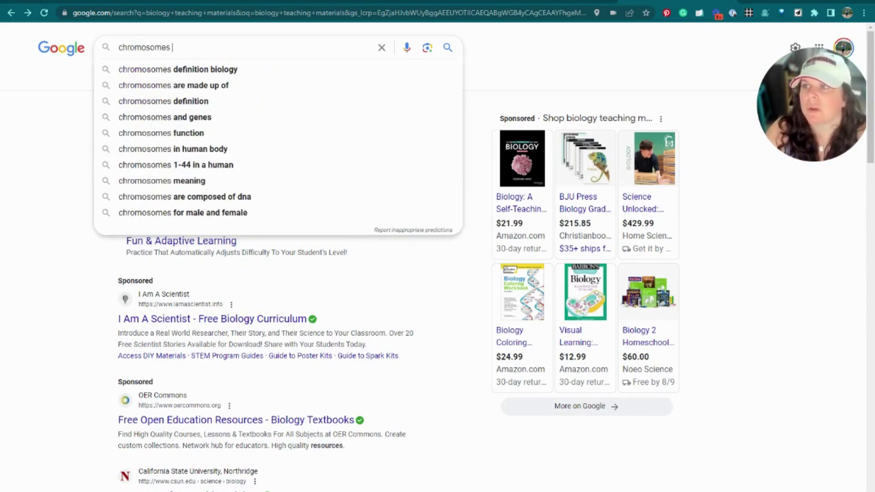
type("teaching materials")
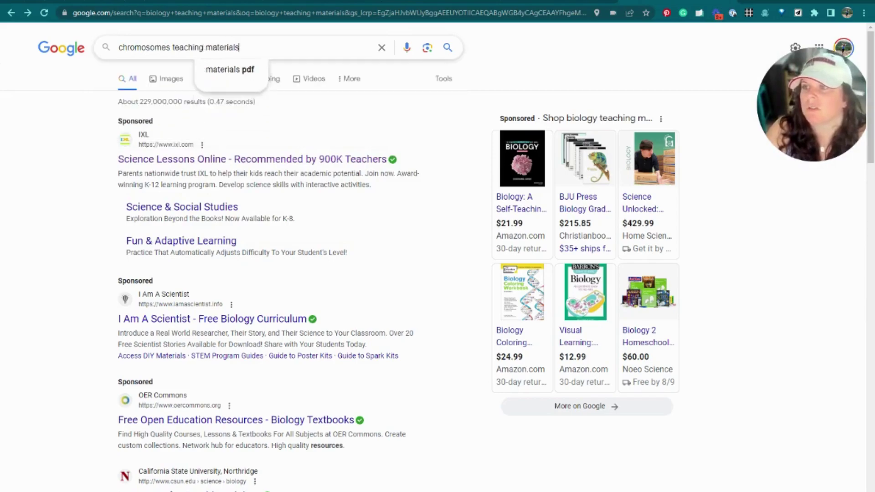
key("Return")
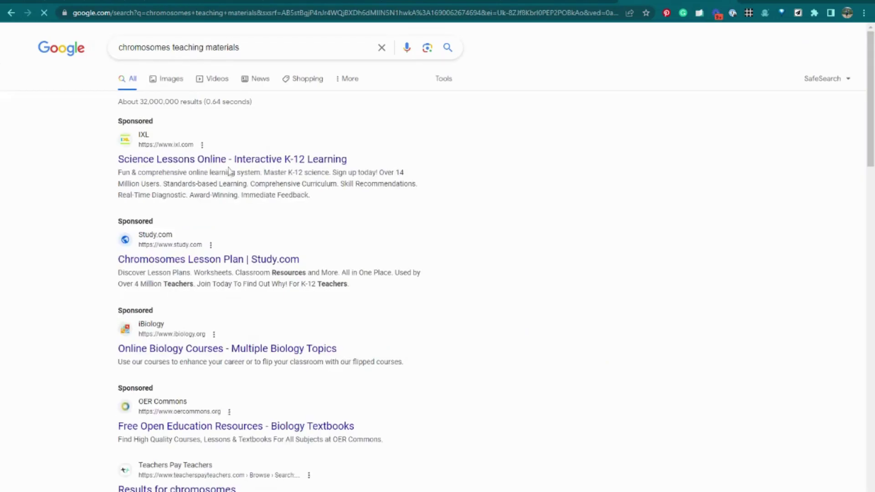
scroll(234, 170, "down", 4)
scroll(246, 175, "down", 2)
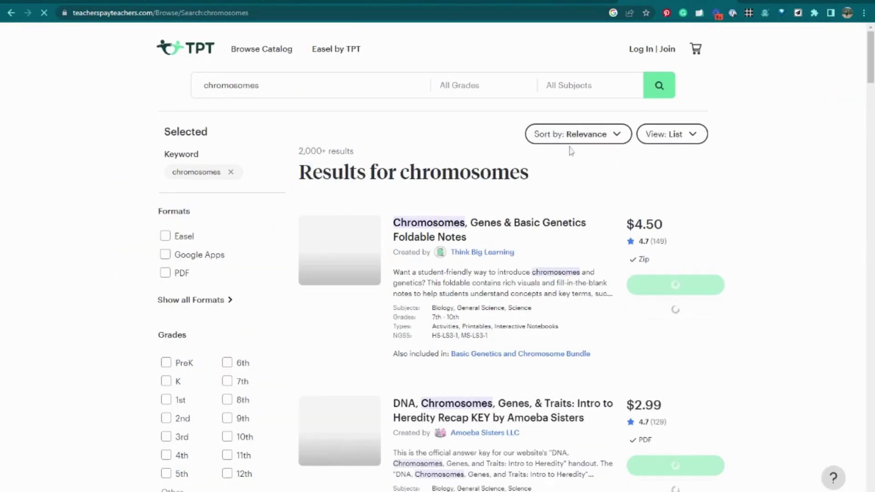
Filter the chromosomes results to free resources and open the DNA, Chromosomes, and Genes Virtual Lab page.
scroll(570, 150, "down", 4)
scroll(182, 176, "down", 1)
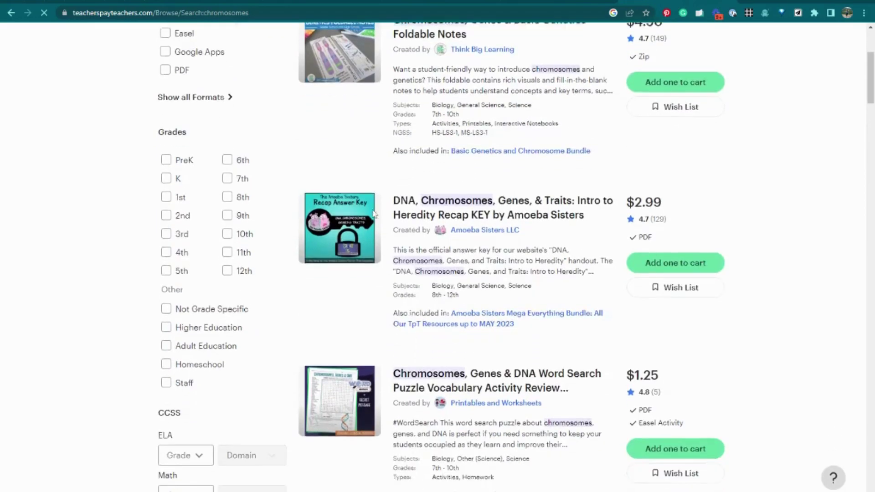
scroll(177, 169, "up", 3)
scroll(178, 201, "down", 3)
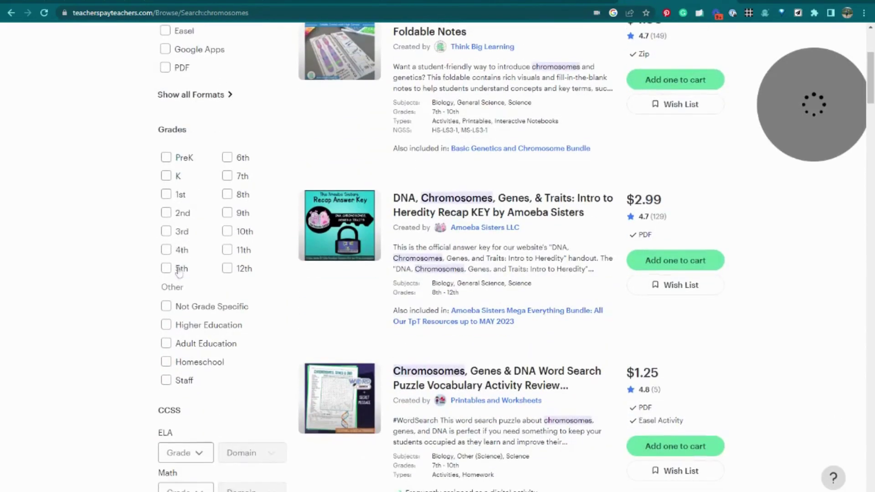
scroll(172, 168, "down", 9)
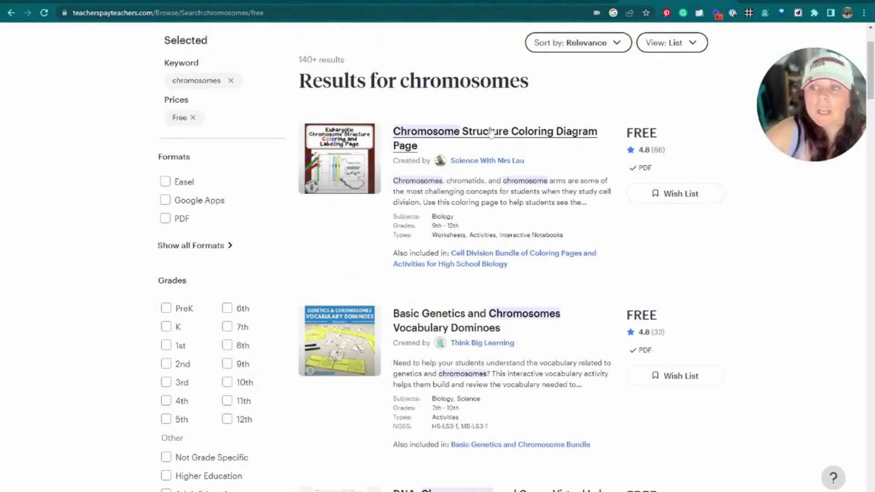
scroll(434, 237, "down", 2)
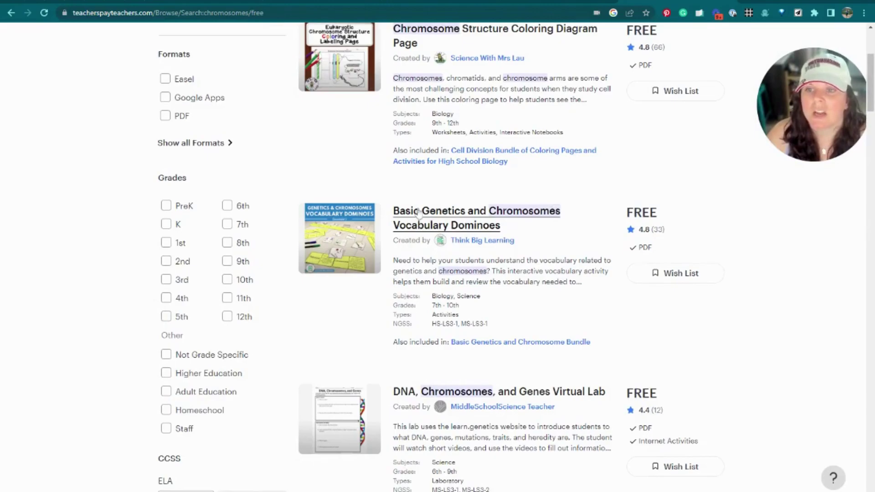
scroll(422, 230, "down", 2)
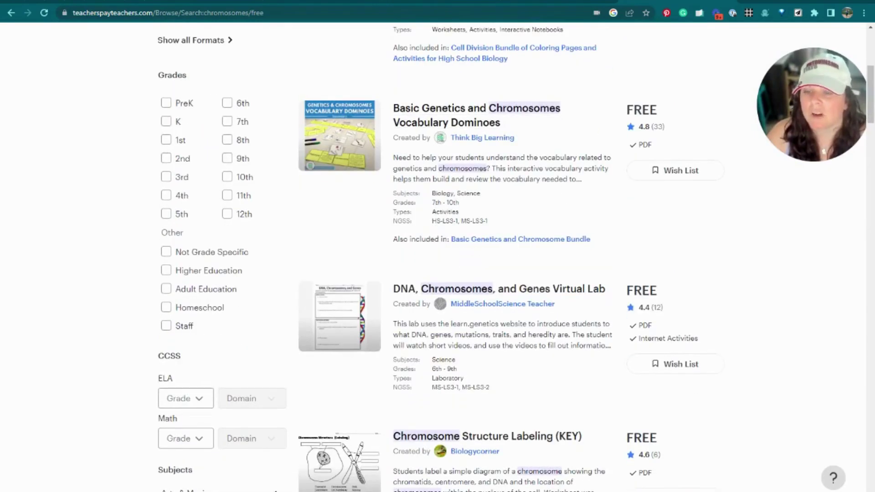
left_click(538, 291)
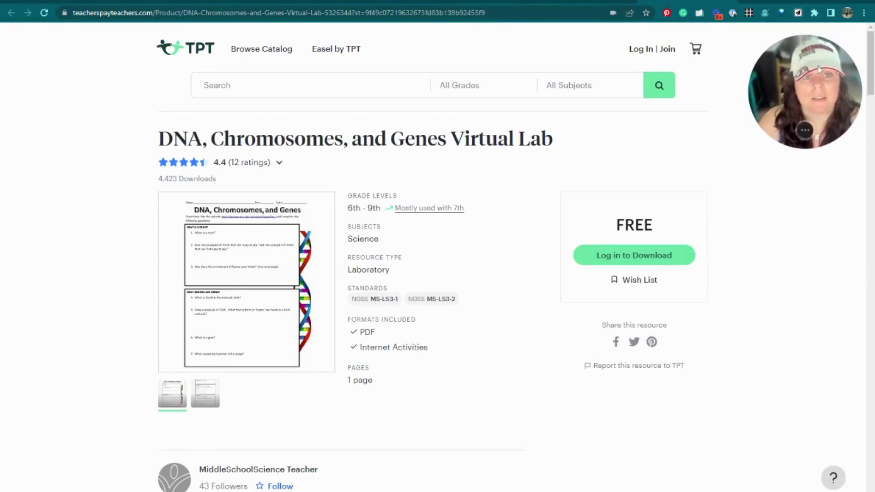
Try to add a new Save to Notion form by searching the Coach Ellyn LLC space for the "resources" database.
left_click(792, 12)
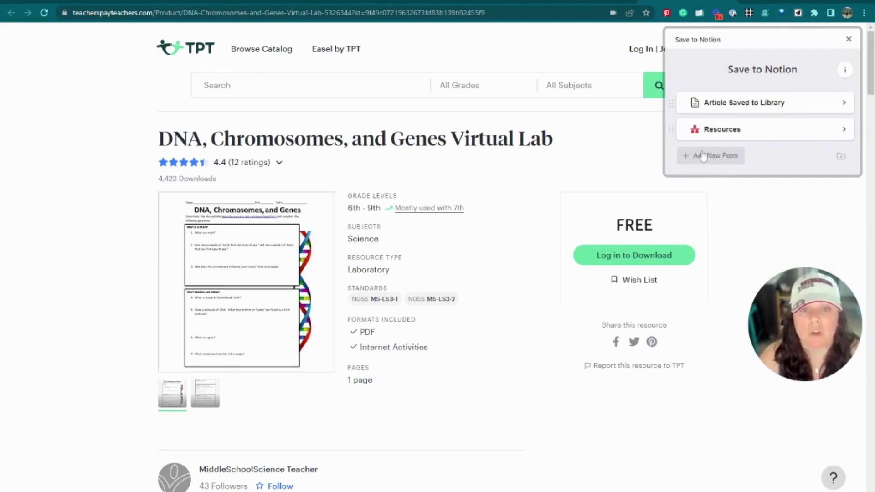
left_click(703, 156)
left_click(778, 105)
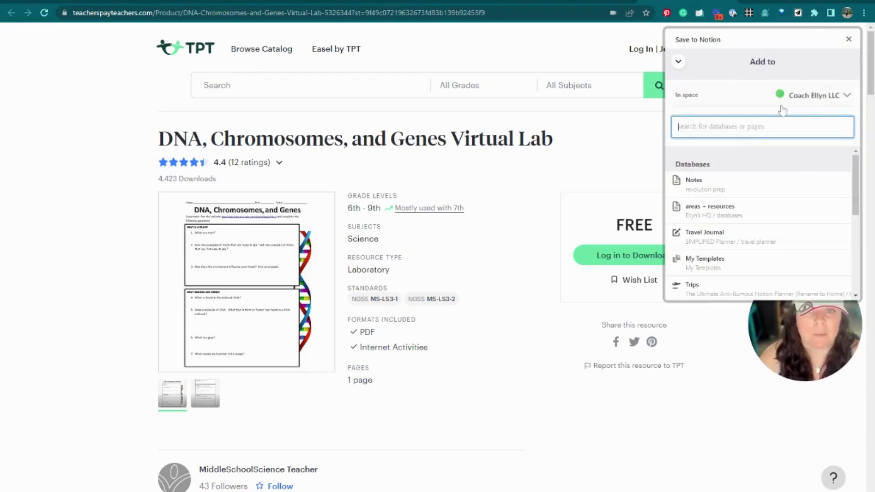
type("resources")
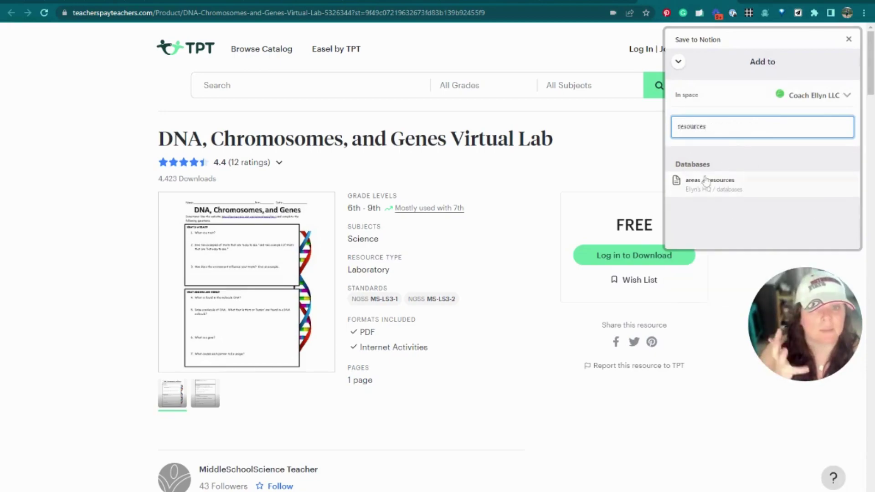
left_click(848, 39)
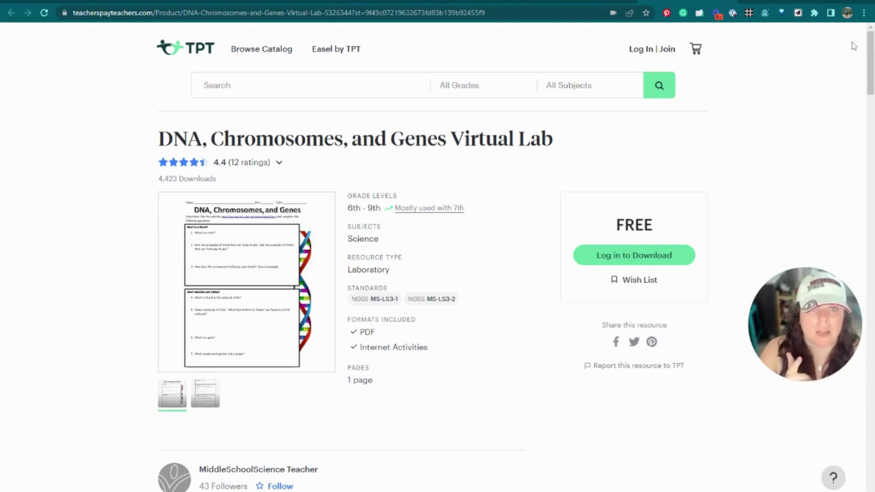
Save the DNA, Chromosomes, and Genes Virtual Lab page to Resources using the Resource Template, and open it in Notion.
left_click(798, 13)
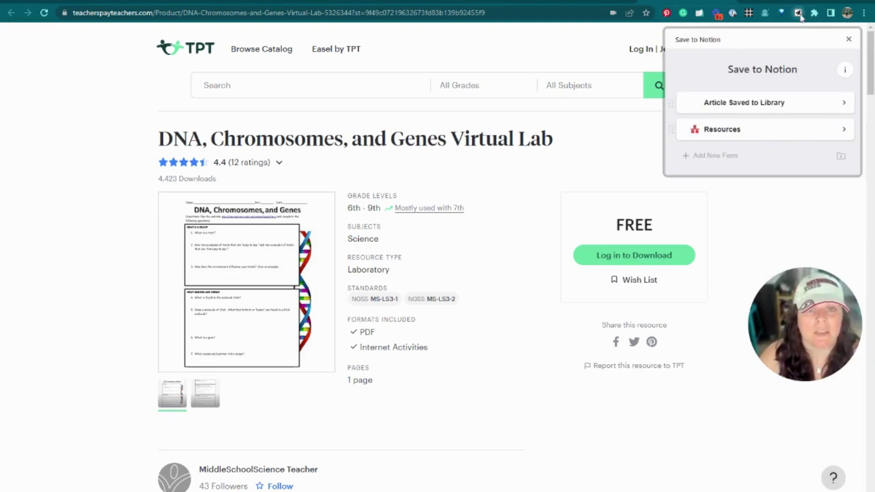
left_click(739, 131)
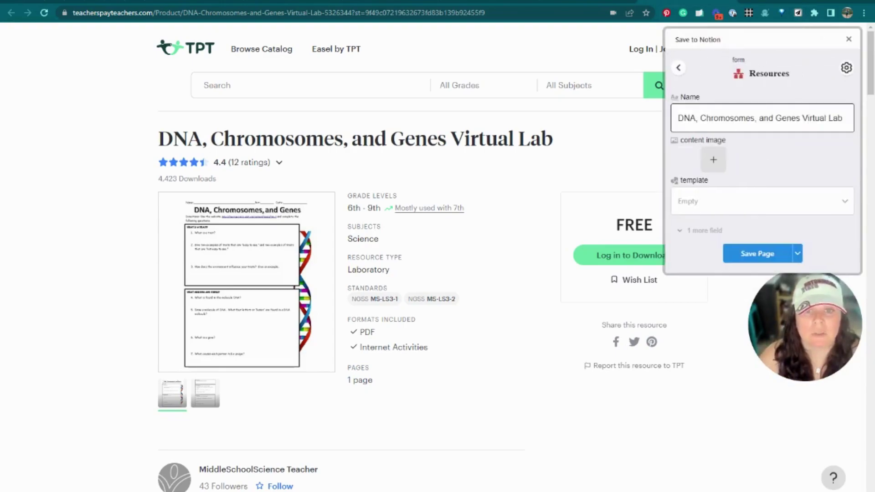
left_click_drag(683, 118, 732, 141)
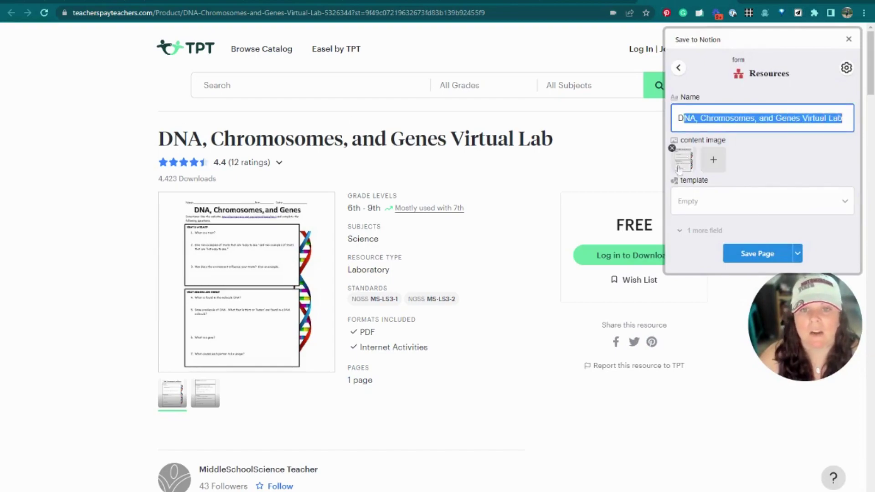
left_click(761, 210)
left_click(729, 252)
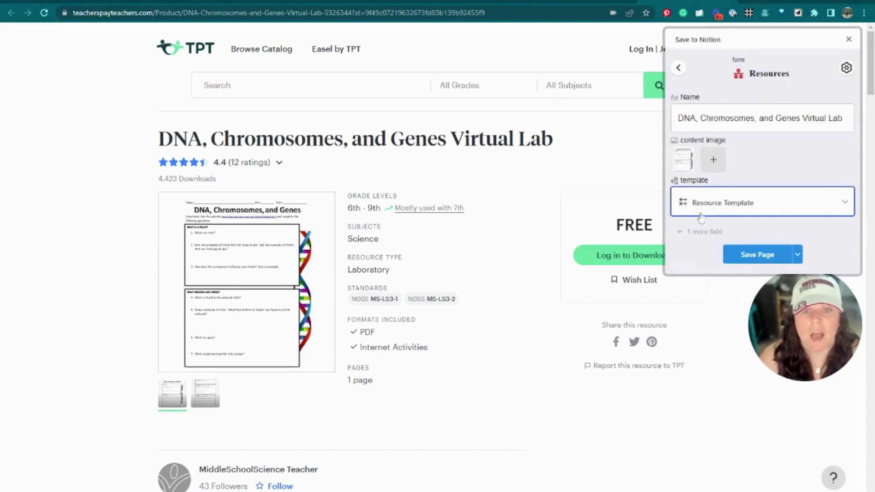
left_click(747, 258)
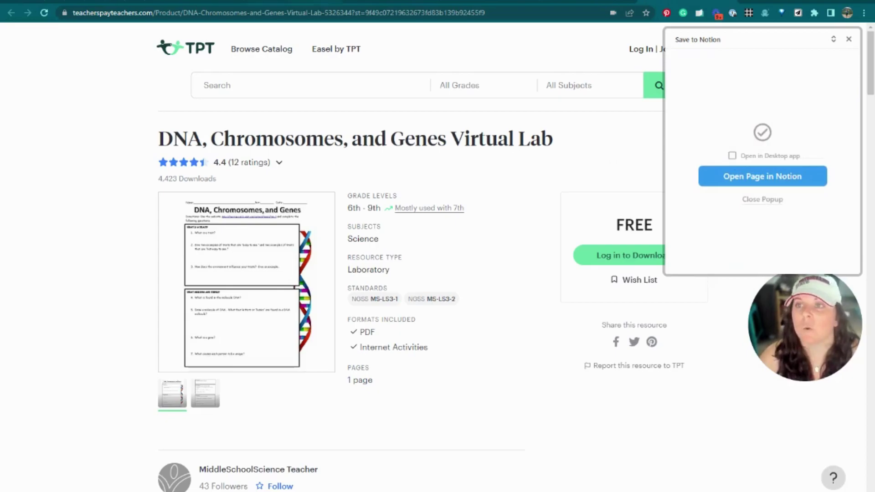
left_click(762, 176)
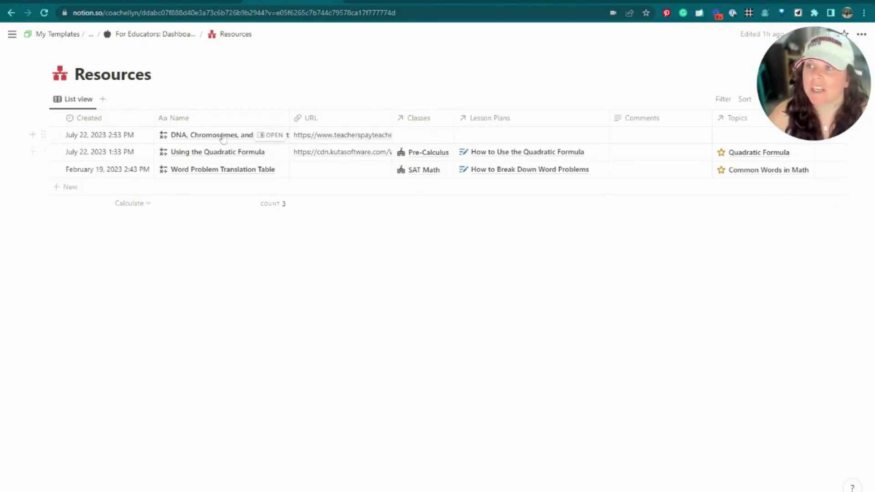
Widen the Name column in Resources and link the DNA, Chromosomes, and Genes Virtual Lab to the Biology class.
left_click_drag(290, 119, 328, 126)
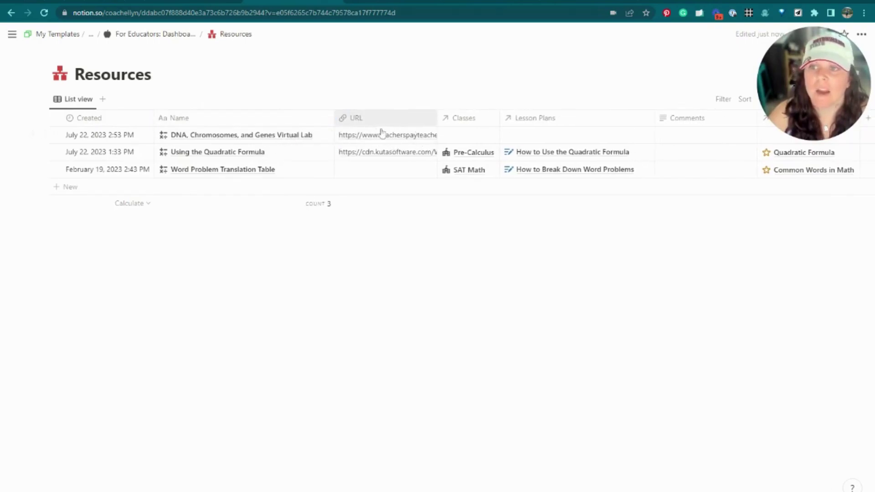
left_click(449, 135)
left_click(471, 186)
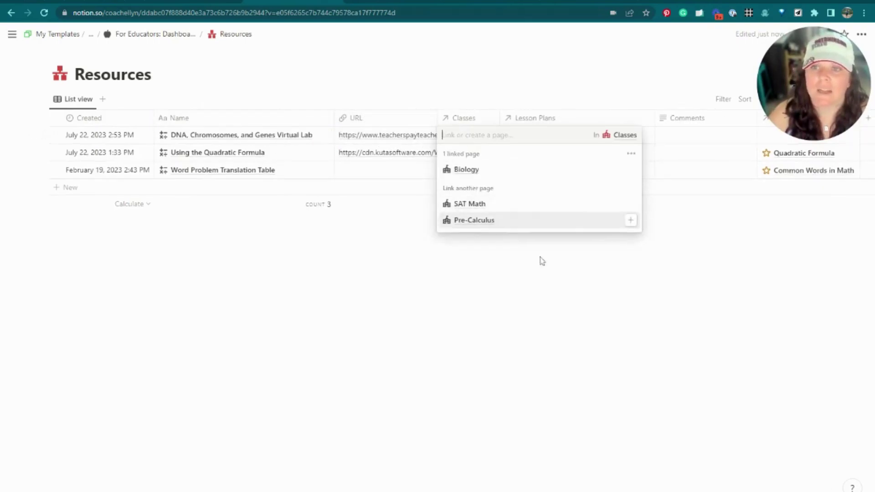
key("Escape")
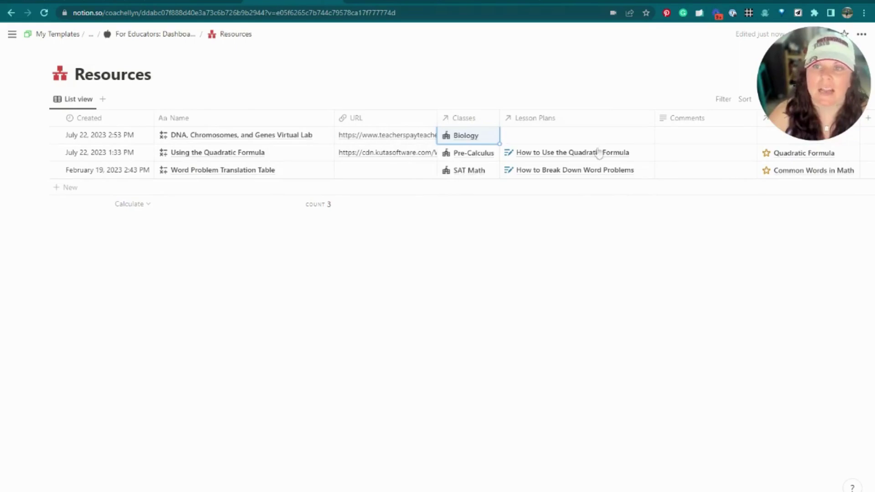
left_click(560, 139)
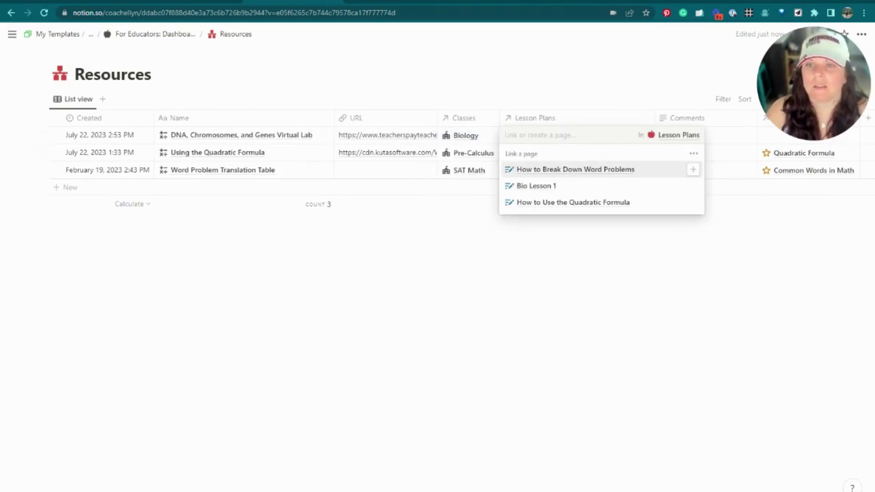
type("What are")
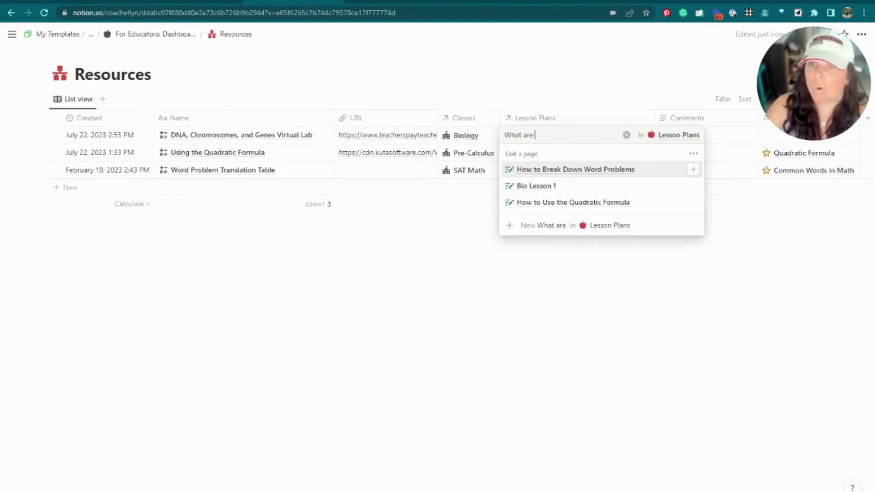
type(" Chromosomes?")
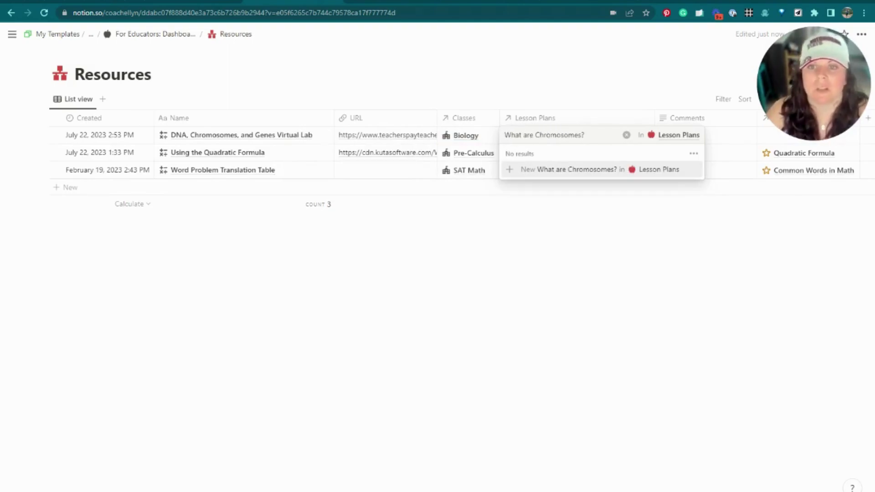
key("ctrl+shift+Left")
key("ctrl+shift+Left")
key("ctrl+shift+Left")
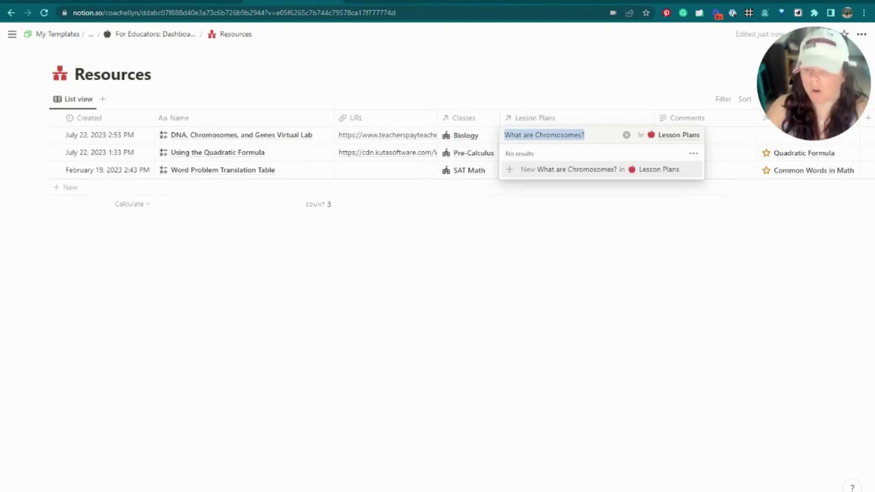
Create a lesson plan named "DNA, Chromosomes, & Genes" and link it to the virtual lab resource.
type("DNA, ")
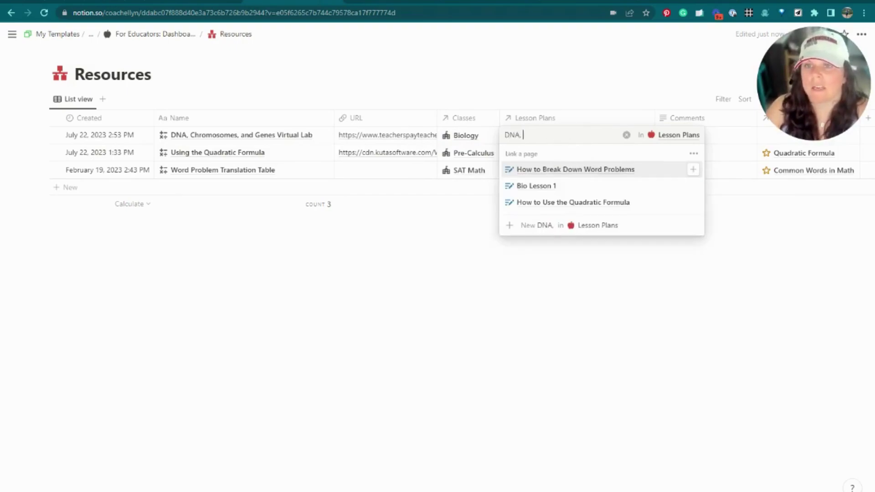
type("Chromosomes, & Genes")
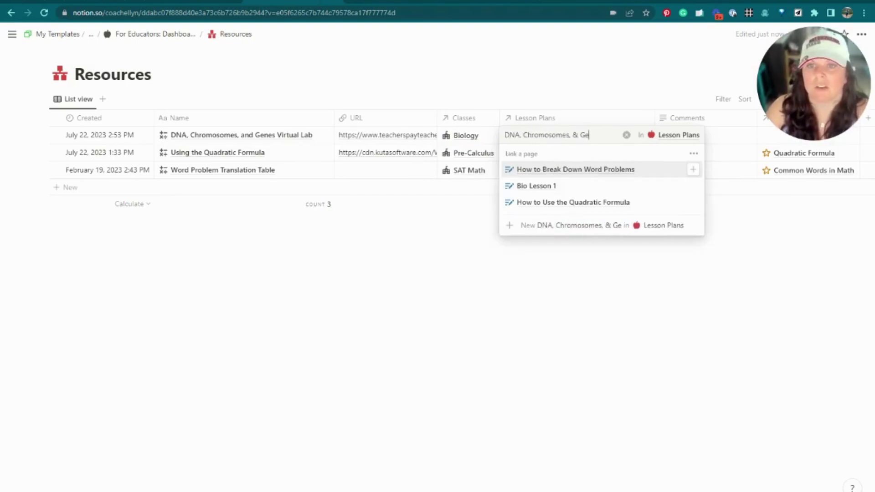
left_click(588, 171)
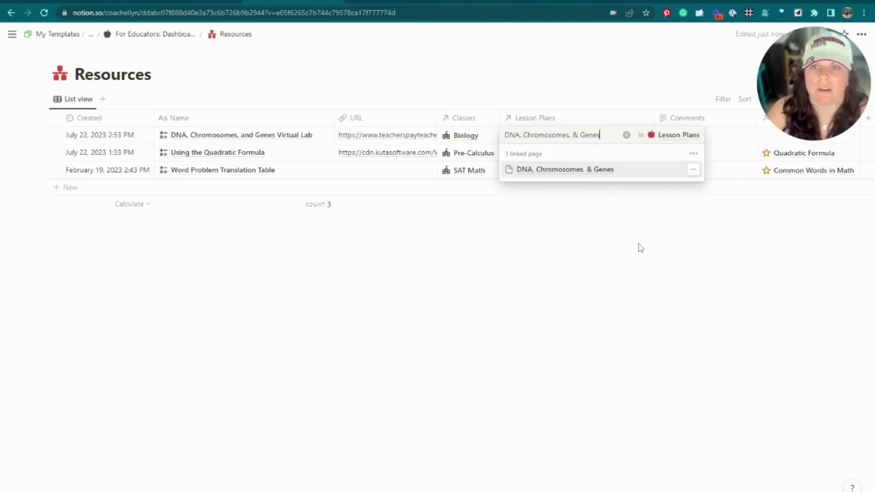
key("Escape")
Apply the Lesson Template to the new DNA, Chromosomes, & Genes lesson plan and slightly narrow the Lesson Plans column in Resources.
left_click(585, 137)
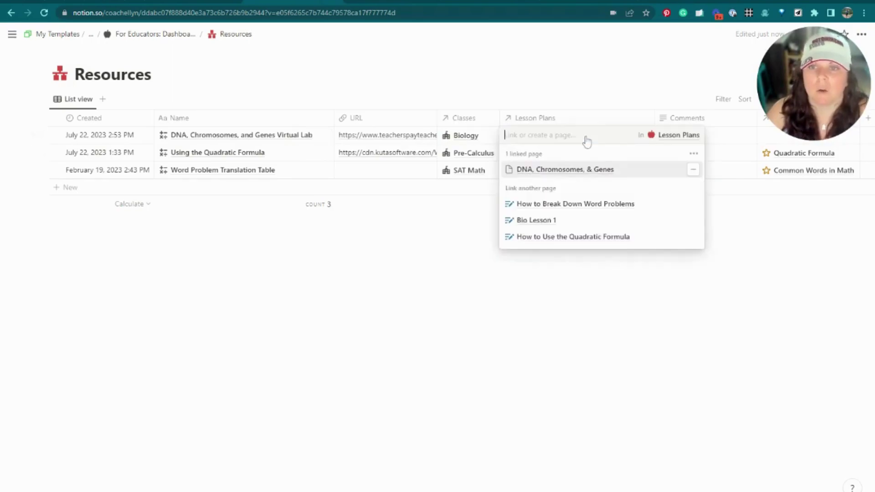
left_click(565, 170)
left_click(686, 358)
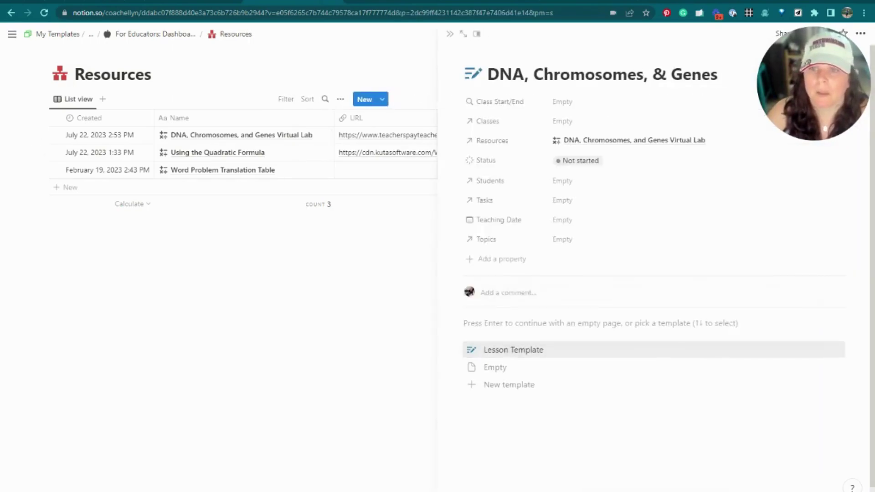
key("Escape")
left_click_drag(654, 123, 648, 123)
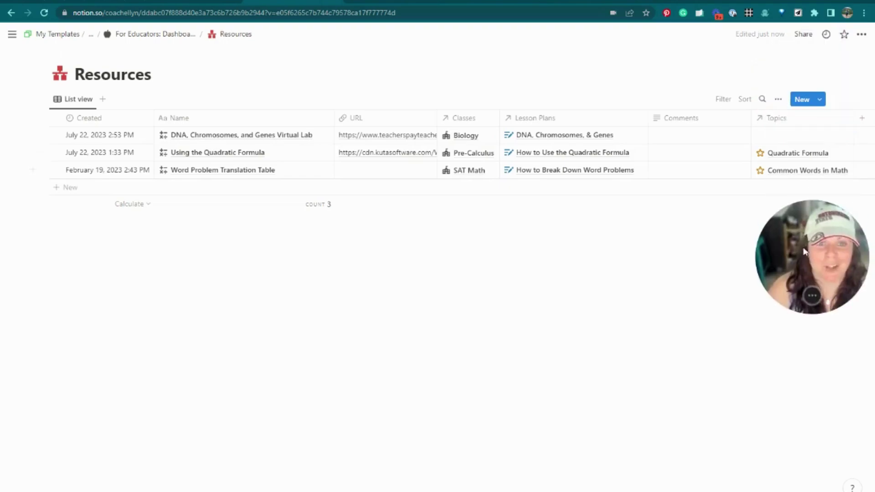
Create the topics "DNA", "Chromosomes" and "Genes" and link them to the virtual lab resource.
left_click(781, 135)
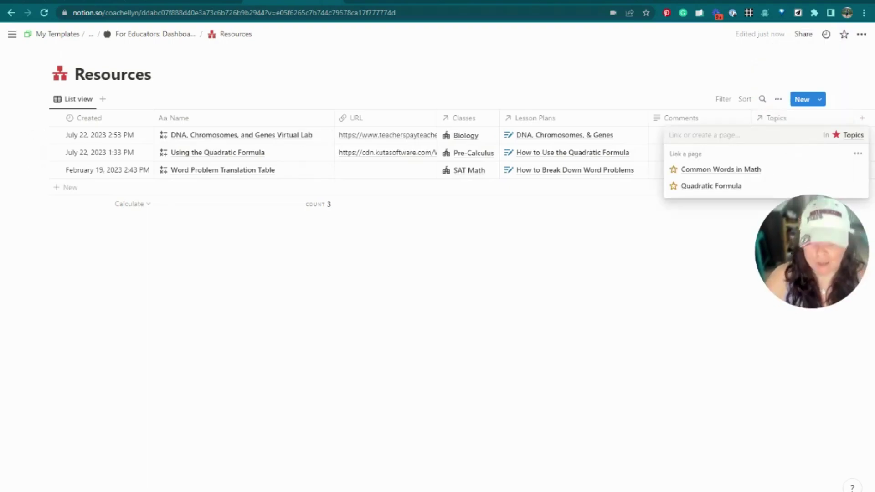
type("DNA")
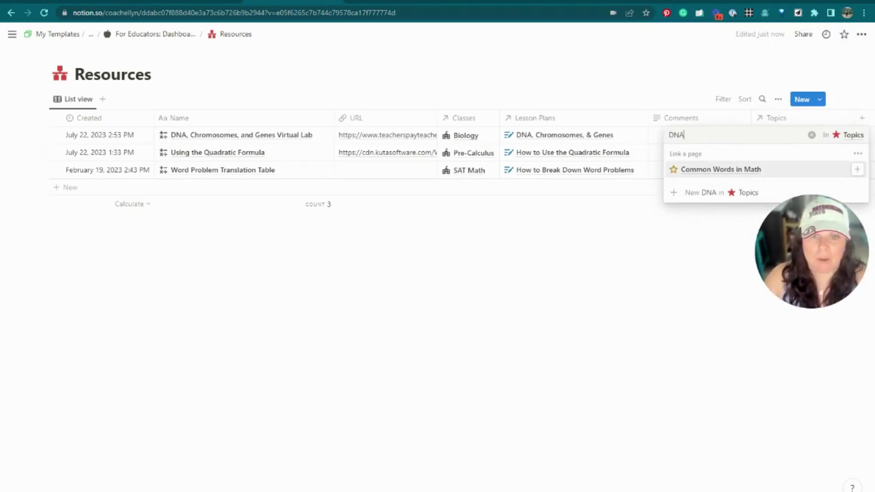
left_click(698, 193)
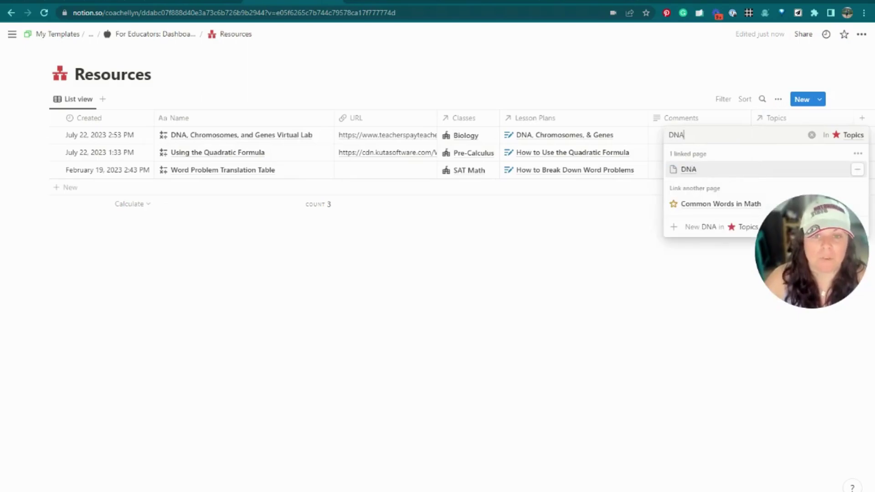
left_click(811, 135)
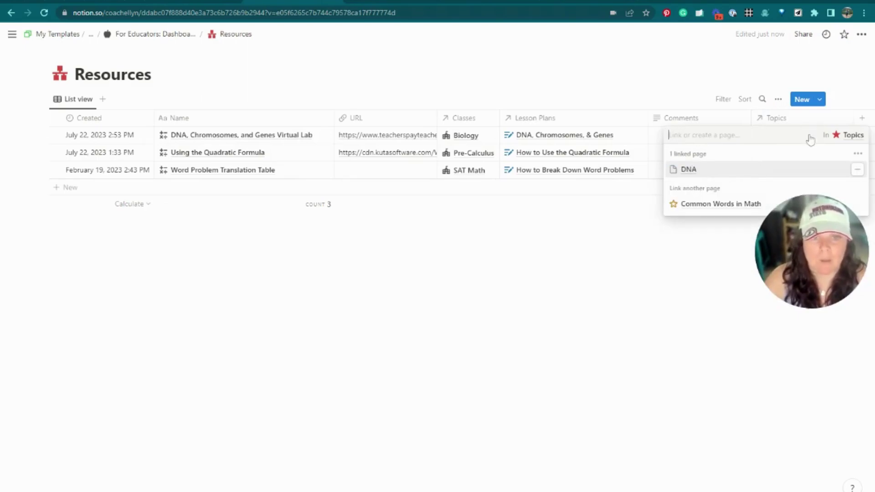
type("Chromosomes")
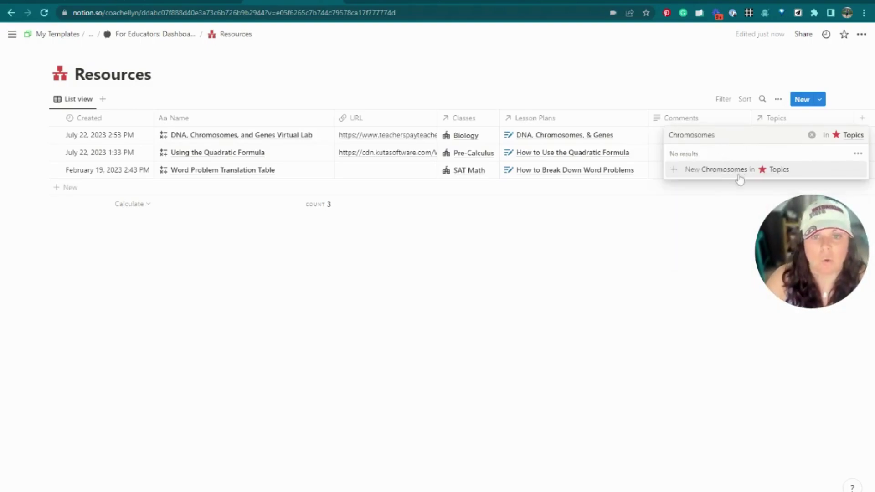
left_click(739, 178)
left_click(812, 135)
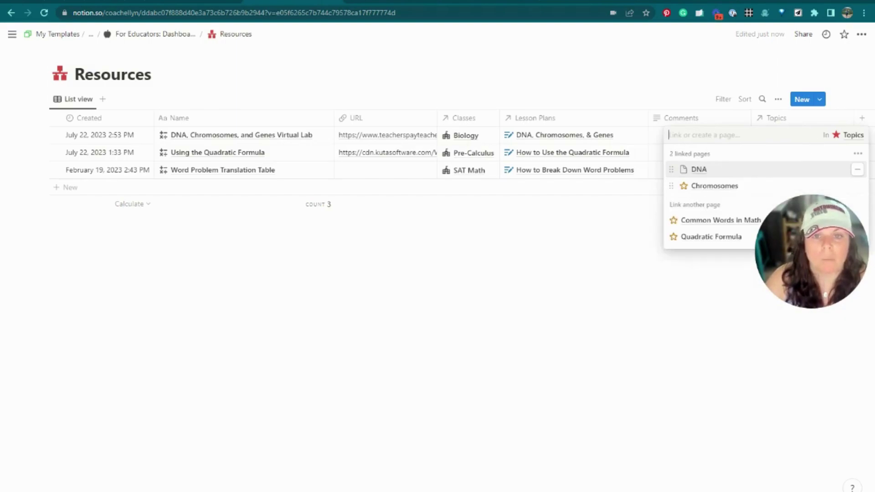
type("Genes")
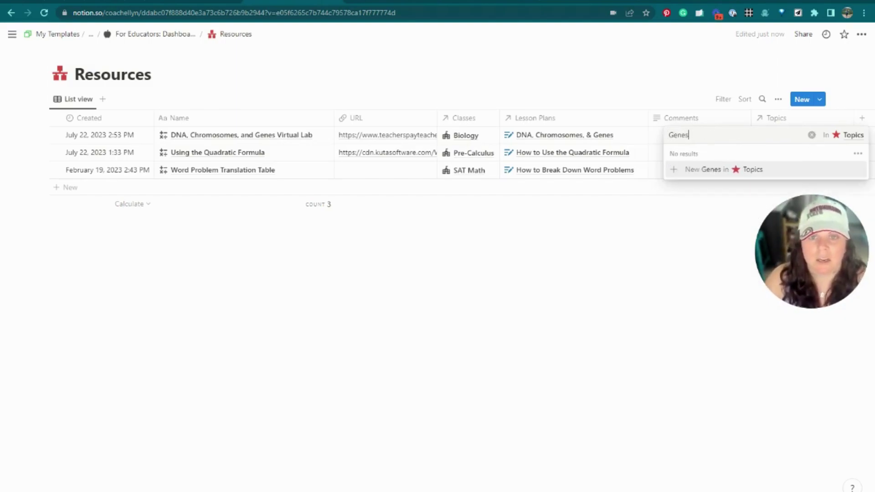
left_click(721, 170)
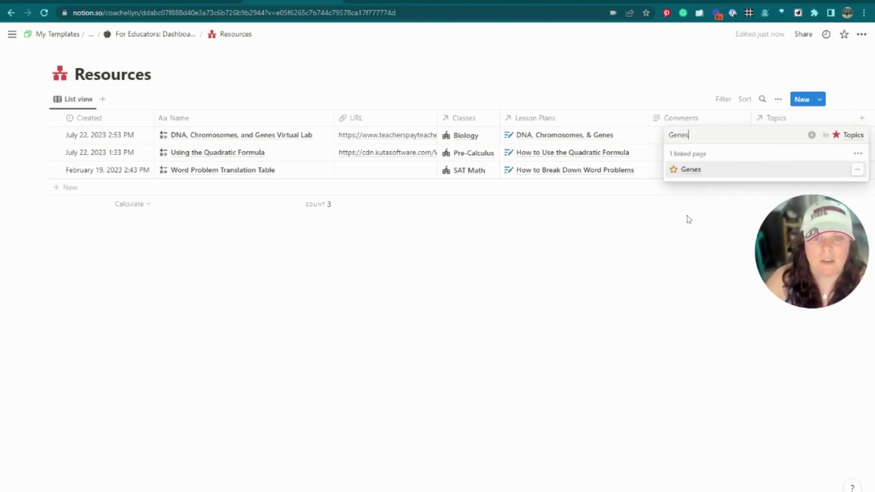
Open the new DNA topic's page from the linked topics, apply the topic template, and return to Resources.
key("BackSpace")
key("BackSpace")
key("BackSpace")
key("BackSpace")
key("BackSpace")
left_click(700, 169)
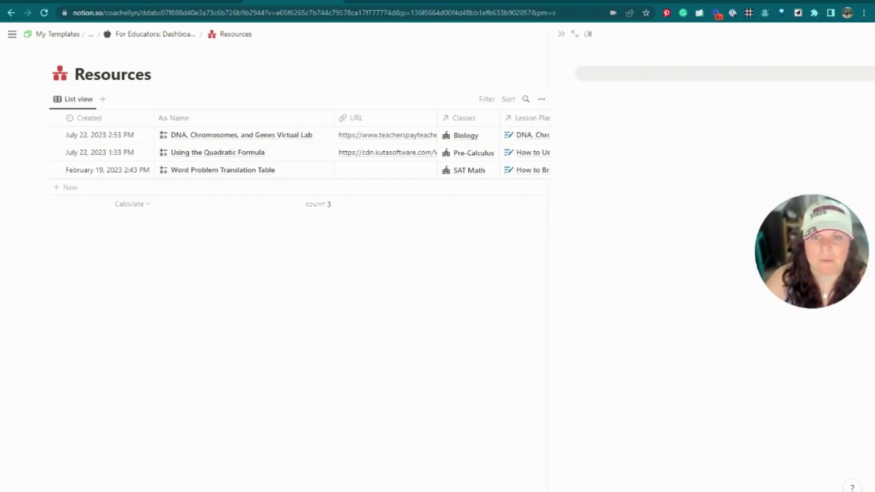
key("Escape")
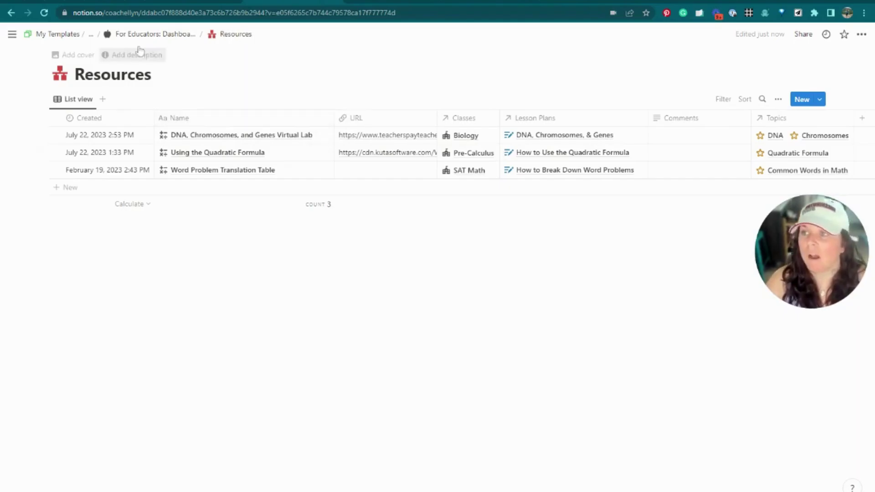
Return to the For Educators dashboard and open the Topics database.
left_click(146, 37)
scroll(121, 305, "down", 2)
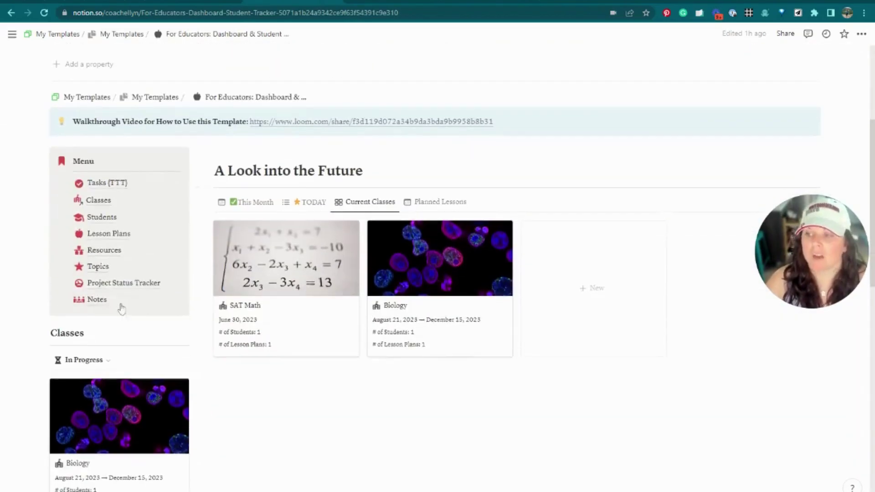
left_click(98, 269)
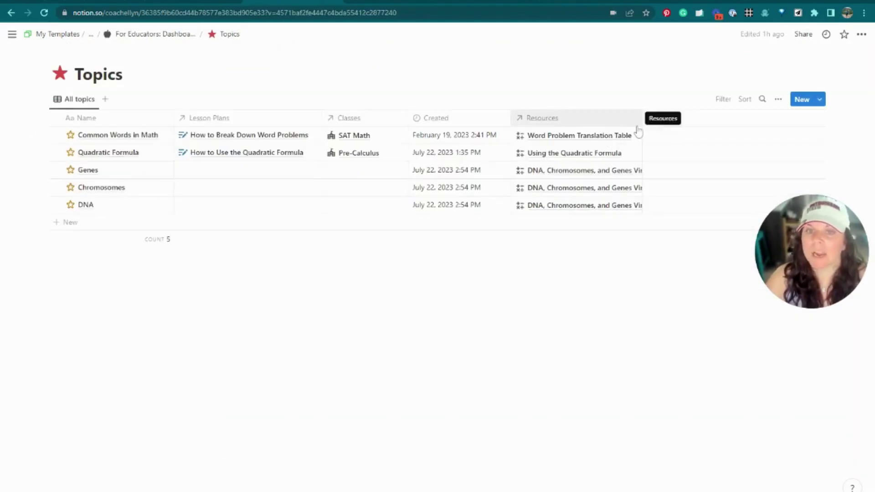
Turn on text wrapping for the Resources column in Topics and widen it to fit the resource names.
left_click(611, 120)
left_click(608, 264)
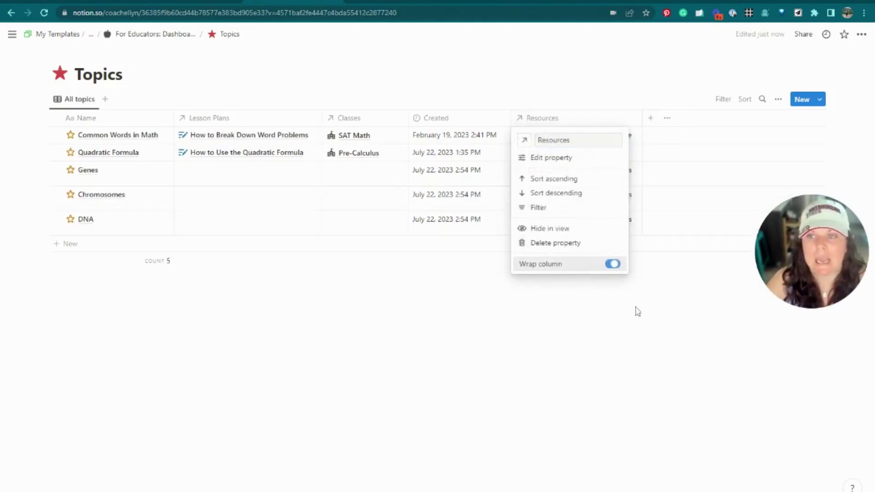
left_click(636, 310)
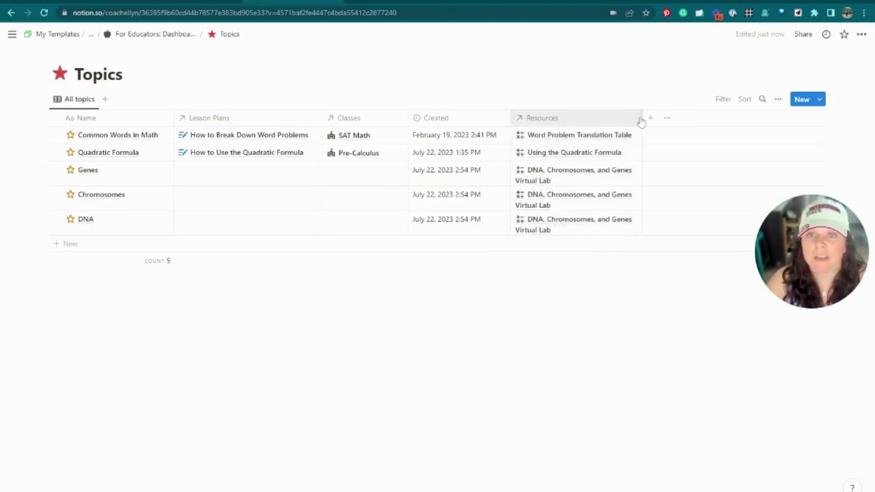
left_click_drag(654, 126, 687, 130)
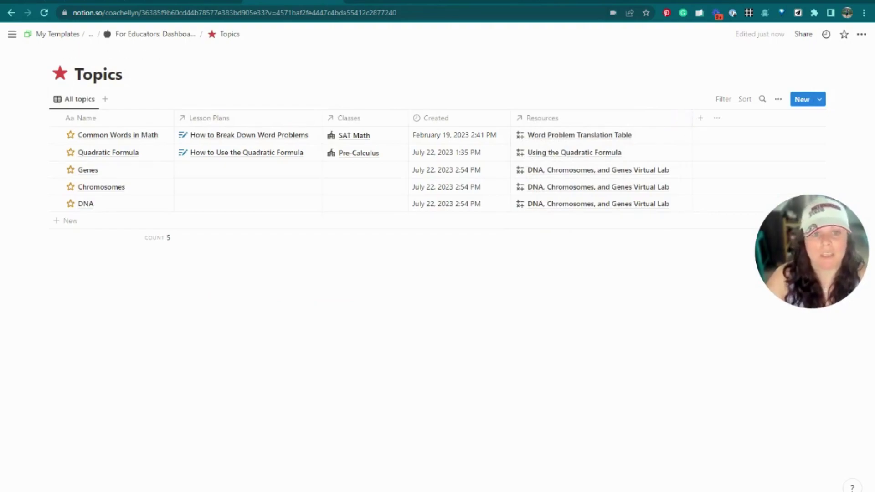
left_click_drag(840, 227, 842, 58)
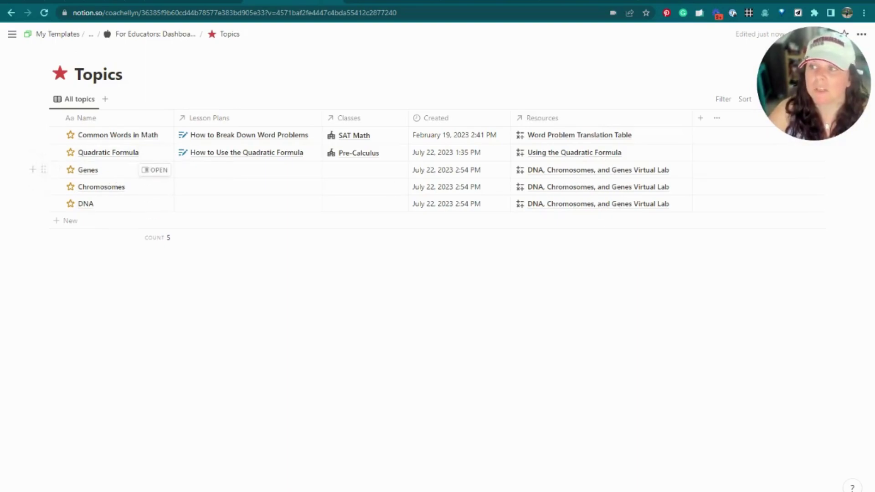
Link the Genes, Chromosomes and DNA topics together to the "DNA, Chromosomes, & Genes" lesson plan.
left_click_drag(110, 169, 152, 210)
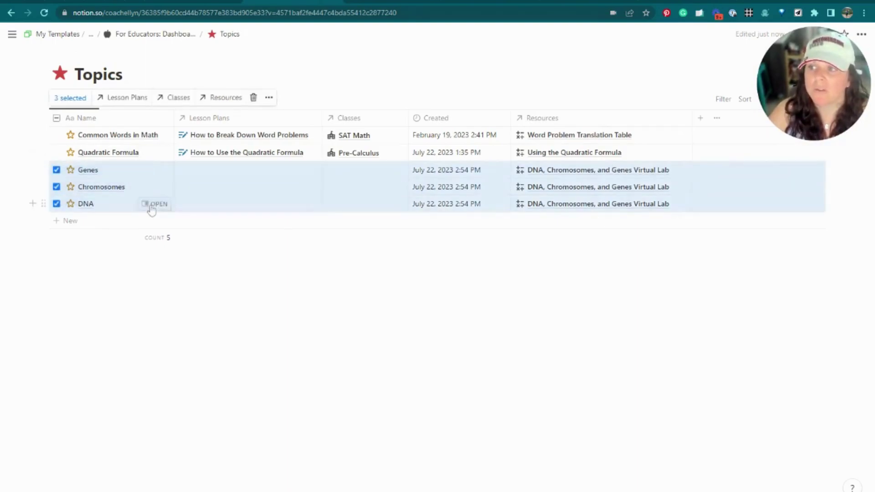
left_click(125, 97)
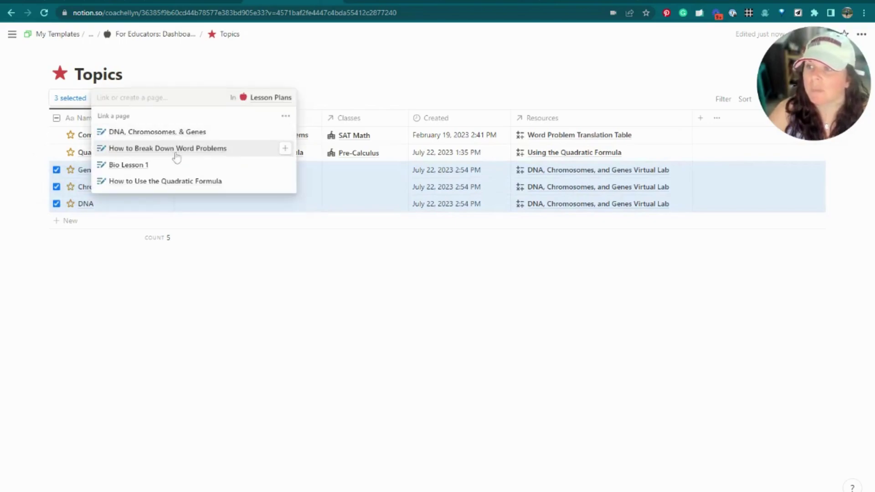
left_click(189, 132)
left_click(292, 301)
left_click(277, 255)
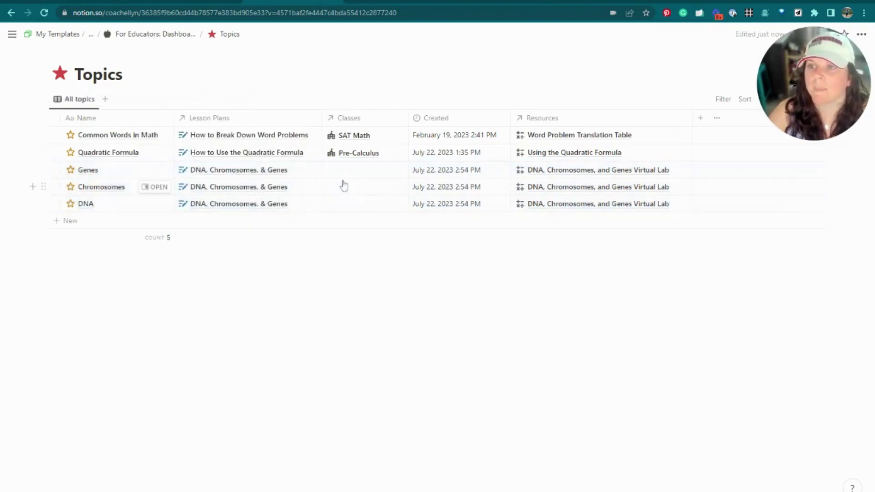
Assign the Biology class to the Genes, Chromosomes and DNA topics in one bulk edit.
left_click_drag(100, 170, 102, 206)
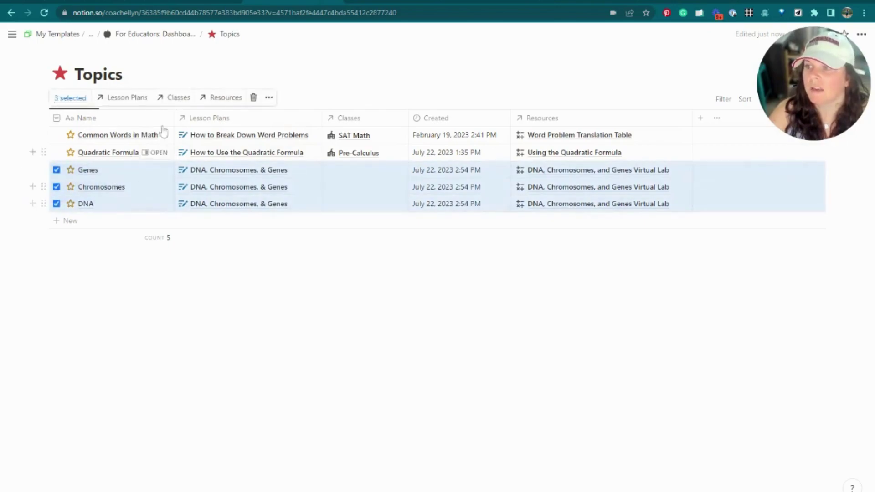
left_click(172, 97)
left_click(182, 148)
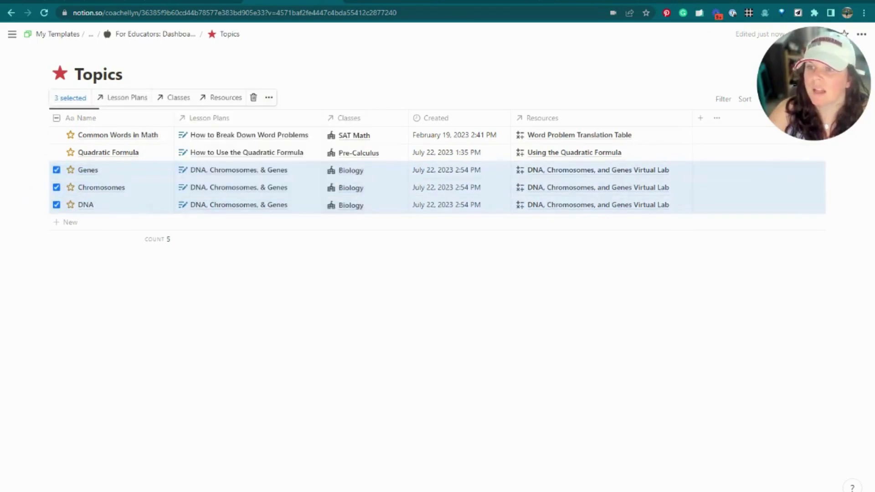
key("Escape")
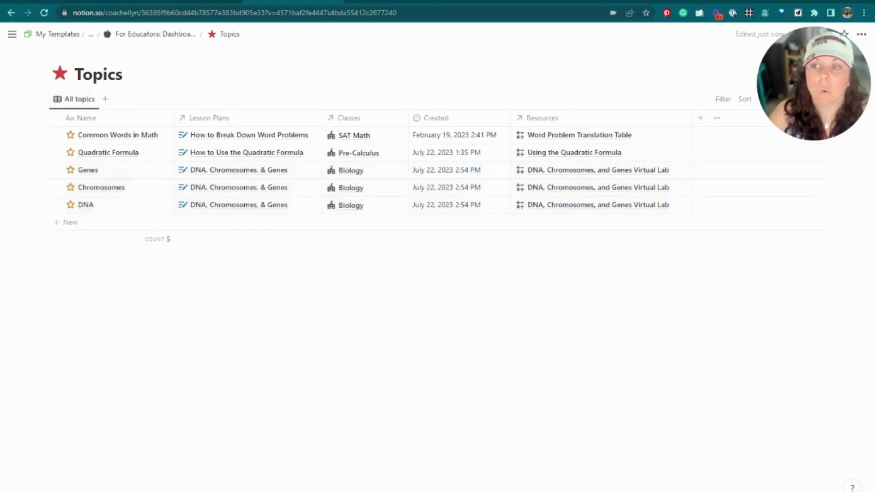
Add a Board view to the Topics database and group it by Classes.
left_click(105, 100)
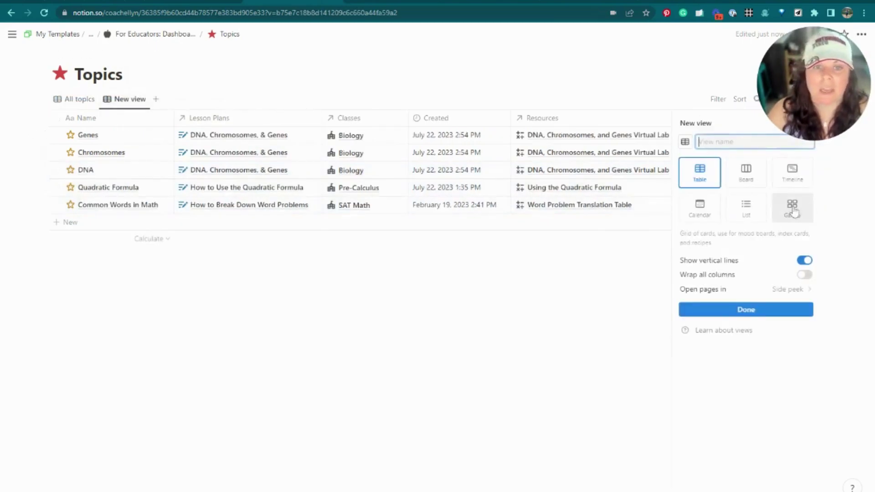
left_click(763, 181)
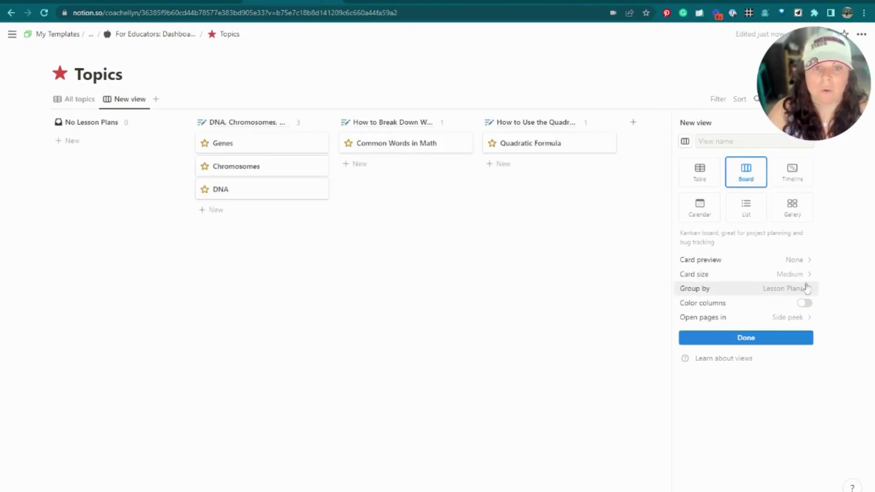
left_click(811, 289)
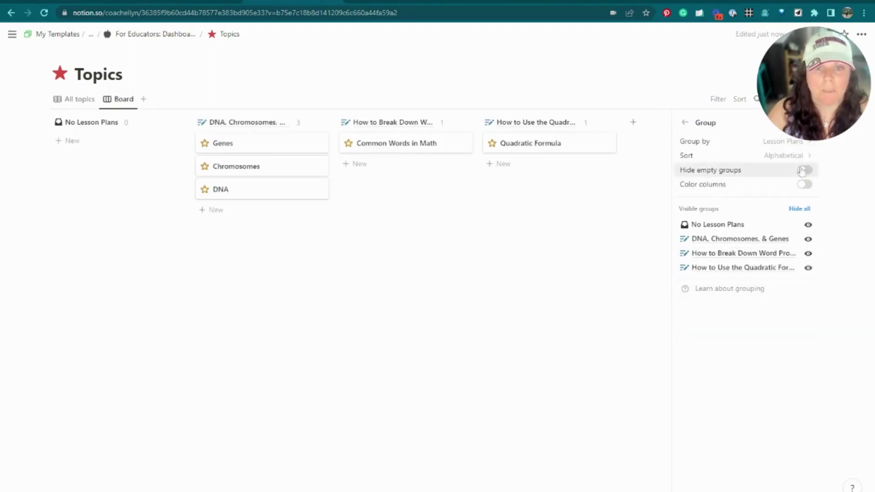
left_click(781, 141)
left_click(708, 176)
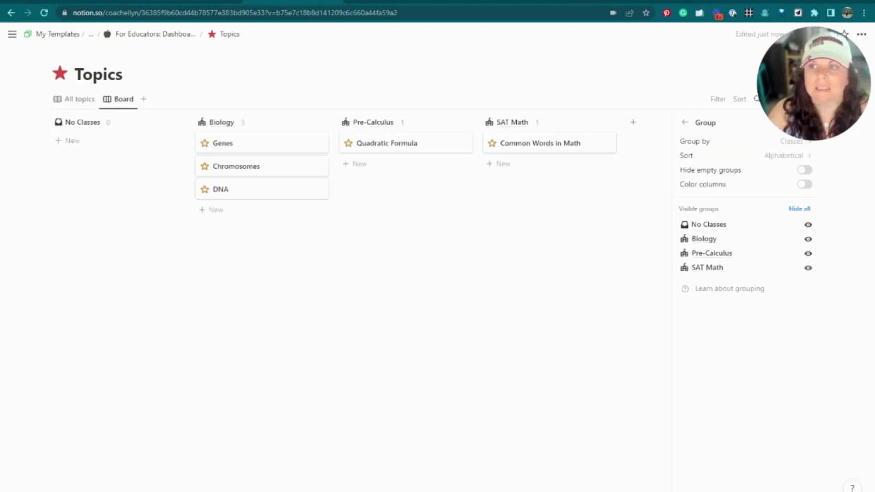
key("Escape")
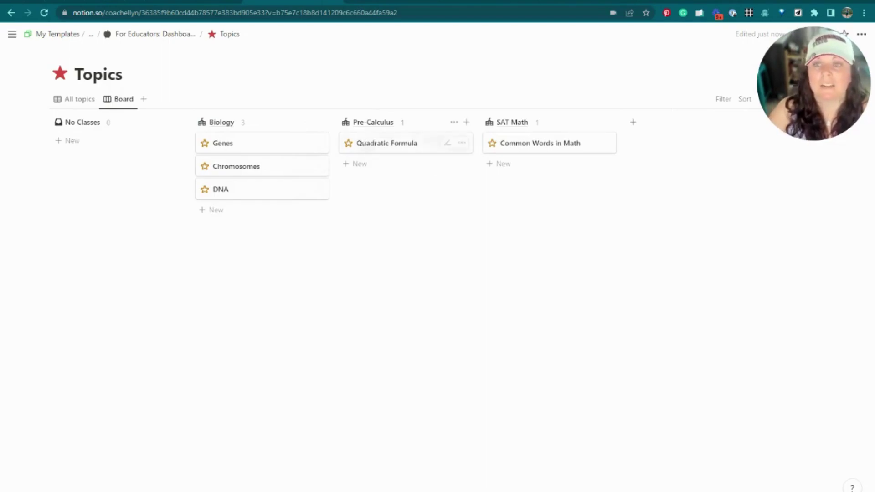
Open the Genes topic from the board to check its linked class, lesson plan and resource, and close it.
left_click(255, 151)
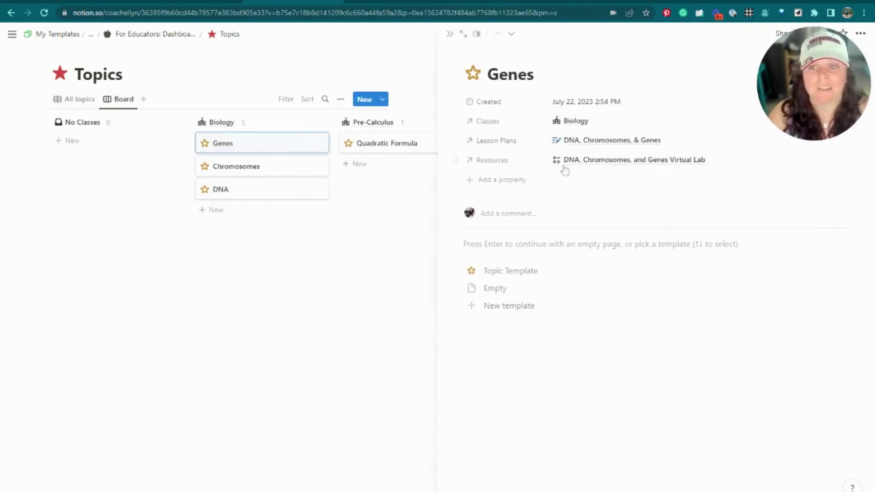
key("Down")
key("Escape")
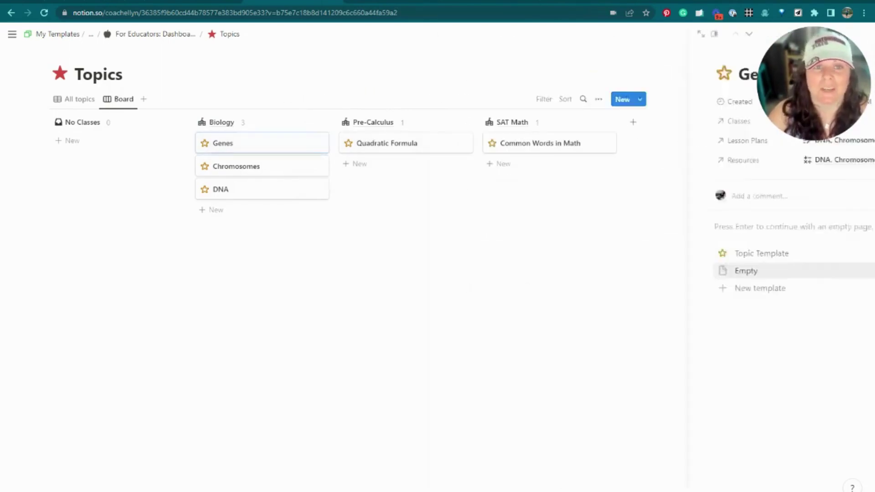
Return to the For Educators dashboard and open the Project Status Tracker.
left_click(137, 35)
scroll(249, 219, "down", 3)
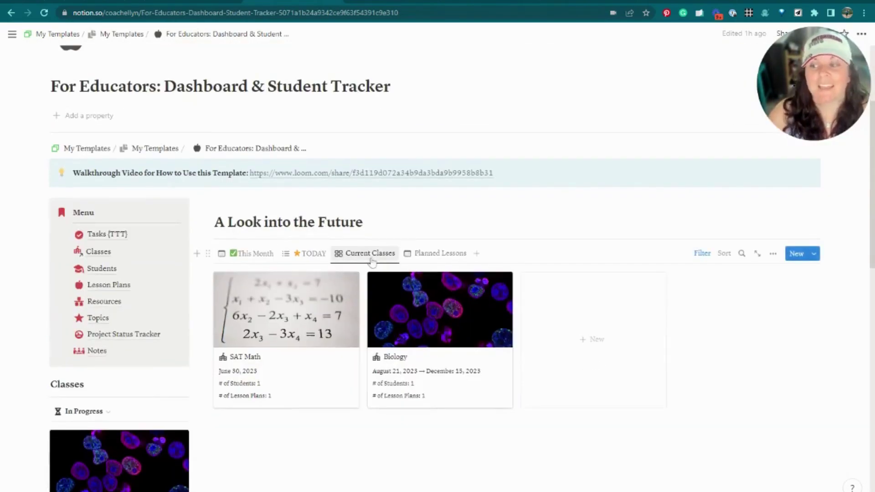
scroll(155, 208, "down", 3)
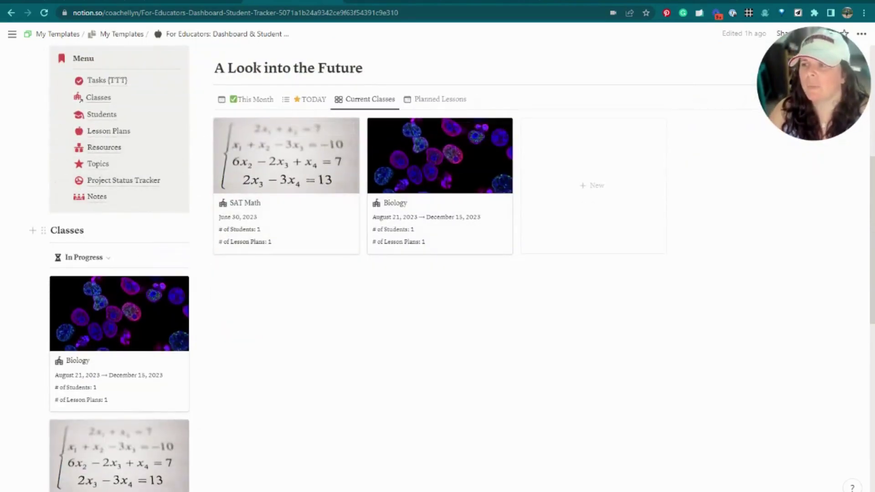
left_click(114, 183)
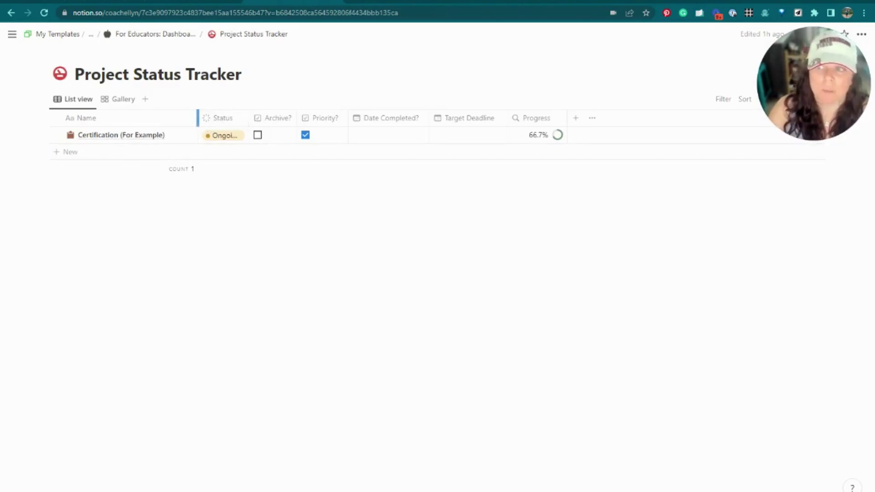
Widen the Status column to fit its label and move the Target Deadline column ahead of Date Completed?
left_click_drag(248, 118, 265, 117)
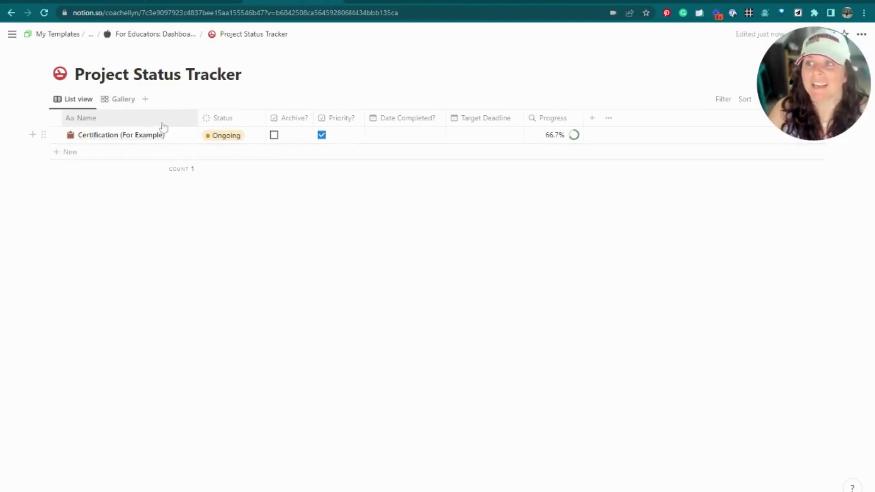
mouse_move(191, 139)
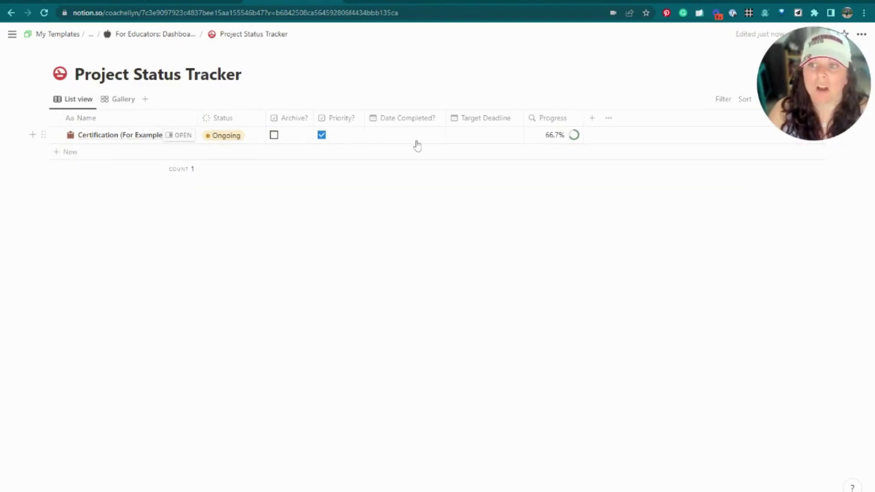
left_click_drag(456, 119, 396, 119)
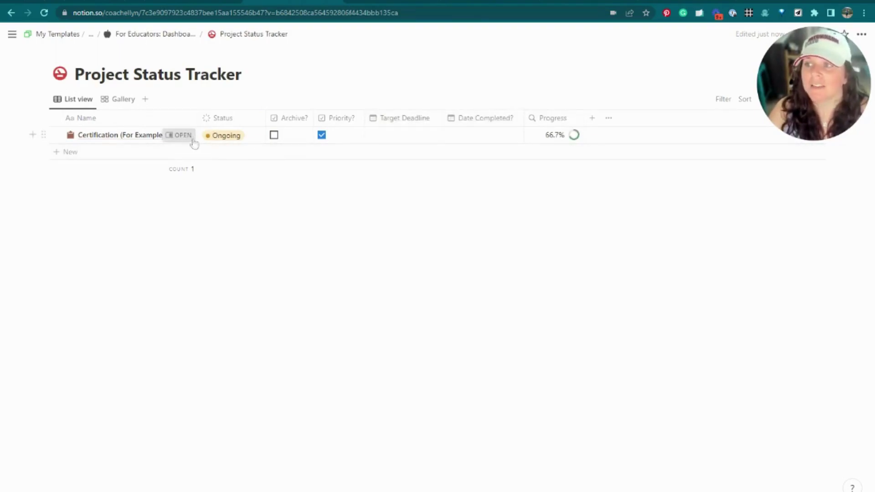
In the Certification (For Example) project, uncheck the Lesson 2 task and show the page's hidden properties.
left_click(192, 139)
scroll(633, 186, "down", 3)
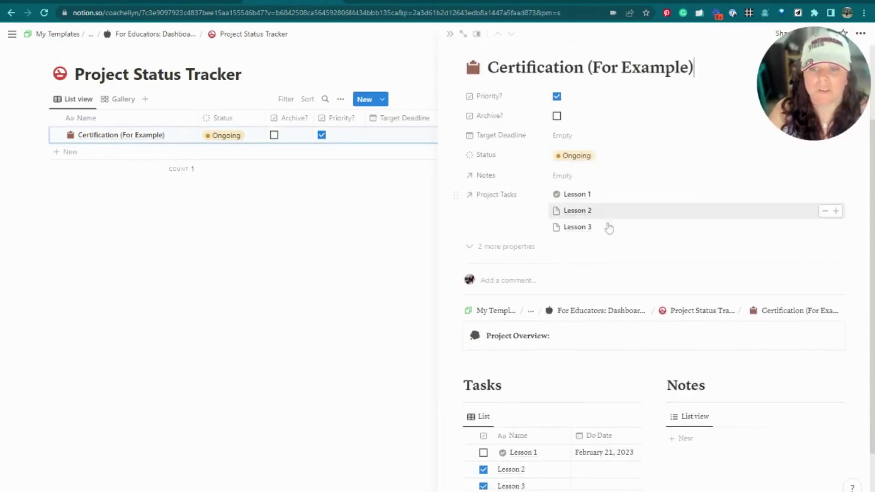
scroll(609, 227, "down", 3)
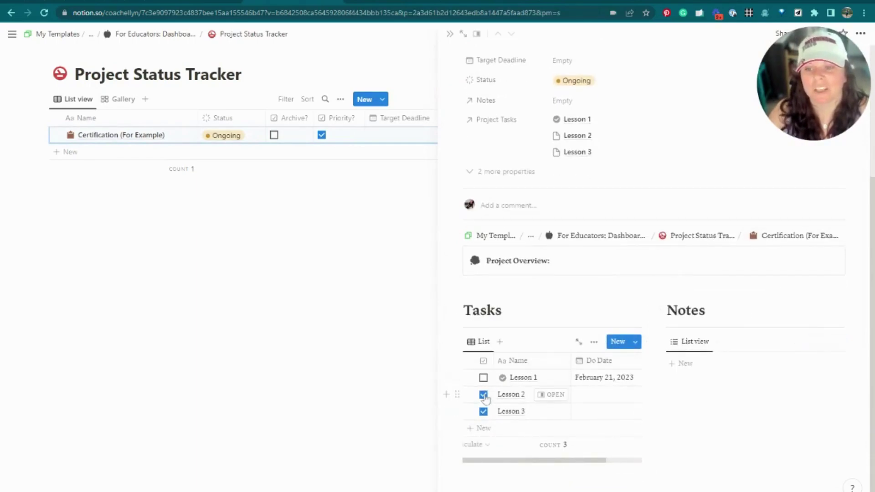
scroll(486, 405, "up", 2)
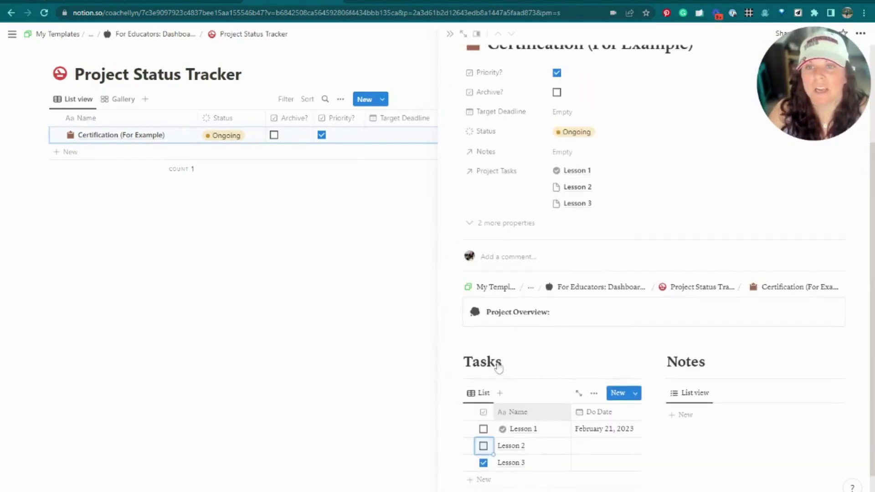
left_click(483, 446)
left_click(505, 223)
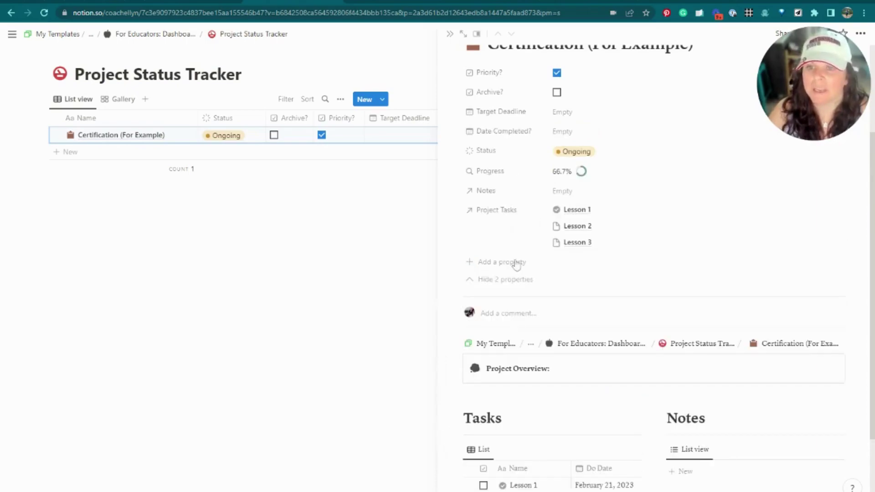
scroll(484, 405, "down", 4)
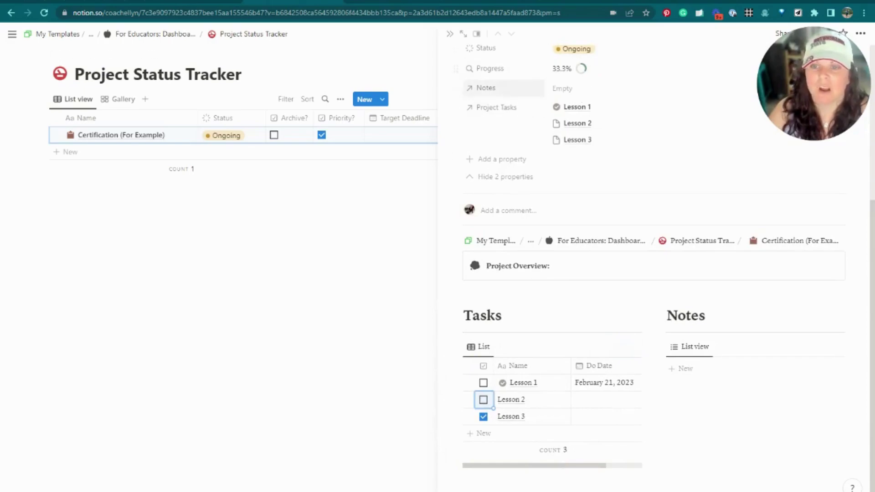
Mark Lesson 1 complete, leave Lessons 2 and 3 unchecked, and collapse the project's extra properties.
left_click(484, 401)
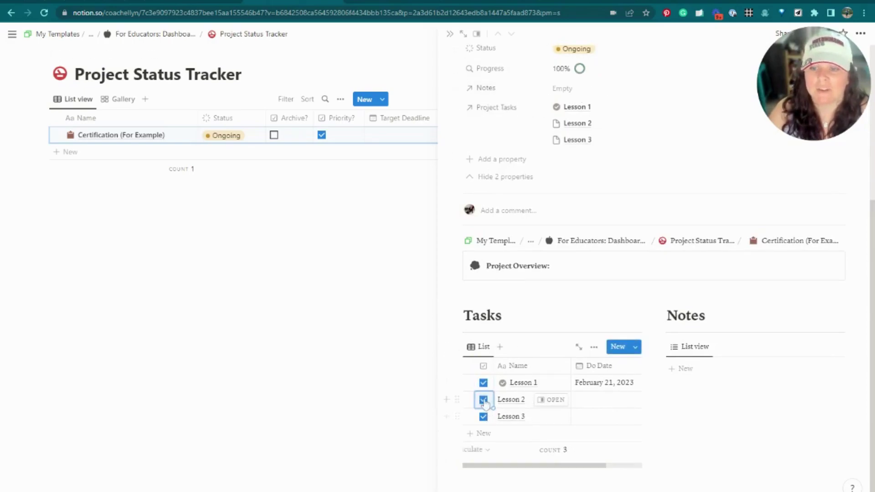
left_click(484, 400)
left_click(483, 417)
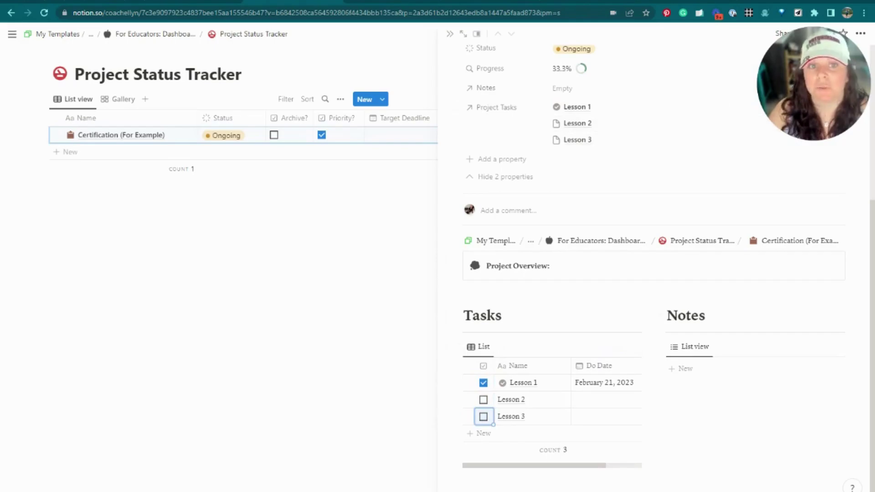
left_click(498, 177)
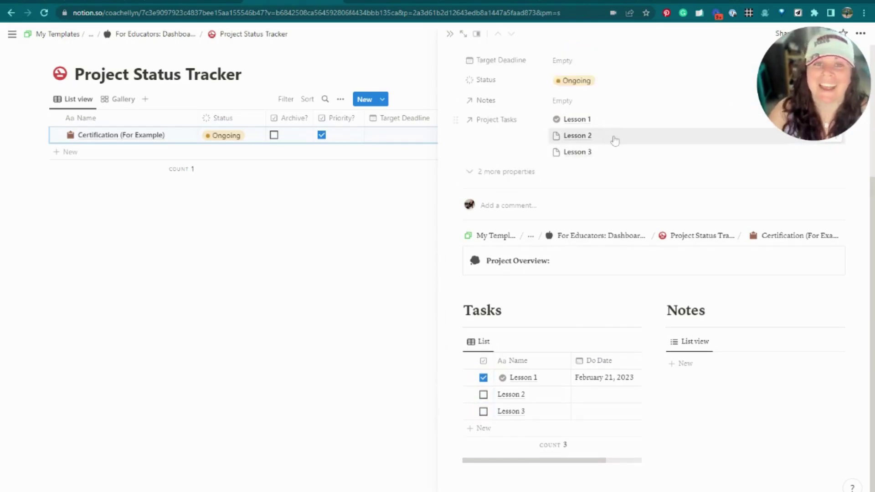
Set the Project Tasks property to Always hide, and also hide the empty Target Deadline and Notes properties.
scroll(641, 180, "up", 3)
left_click(497, 222)
mouse_move(565, 299)
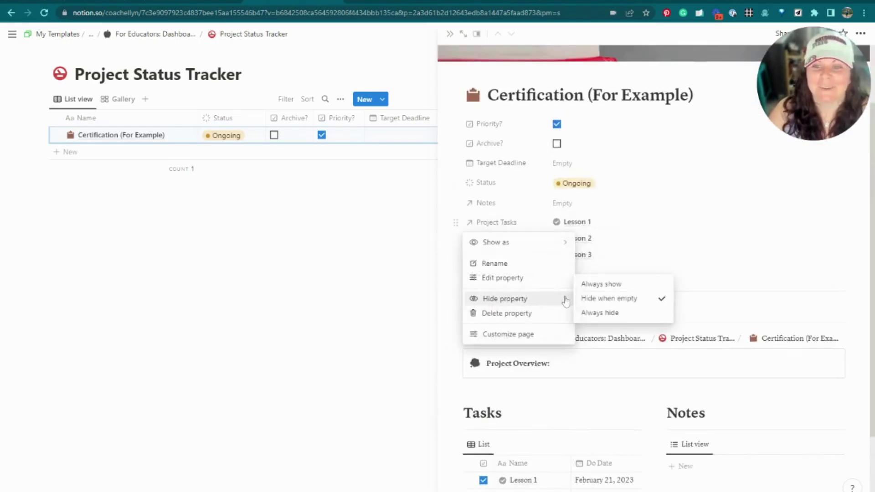
left_click(597, 313)
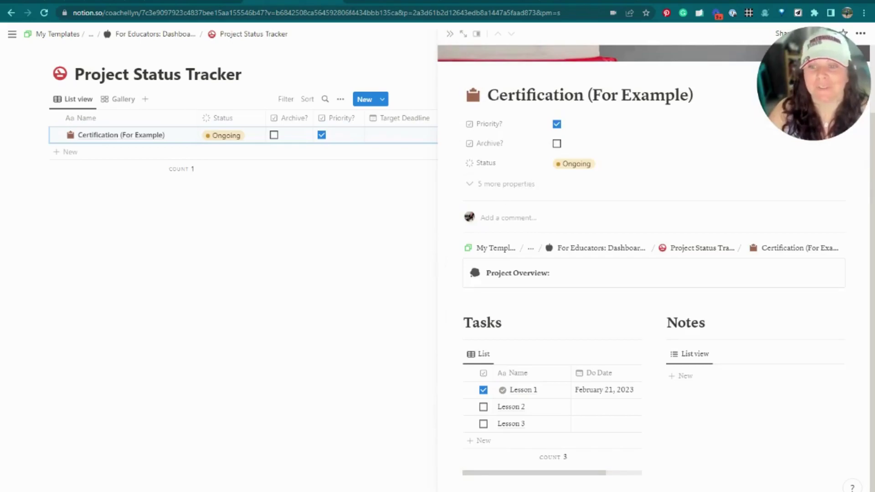
Go back through the dashboard to the Notes database and open "Note with Tasks" to examine its layout.
left_click(170, 45)
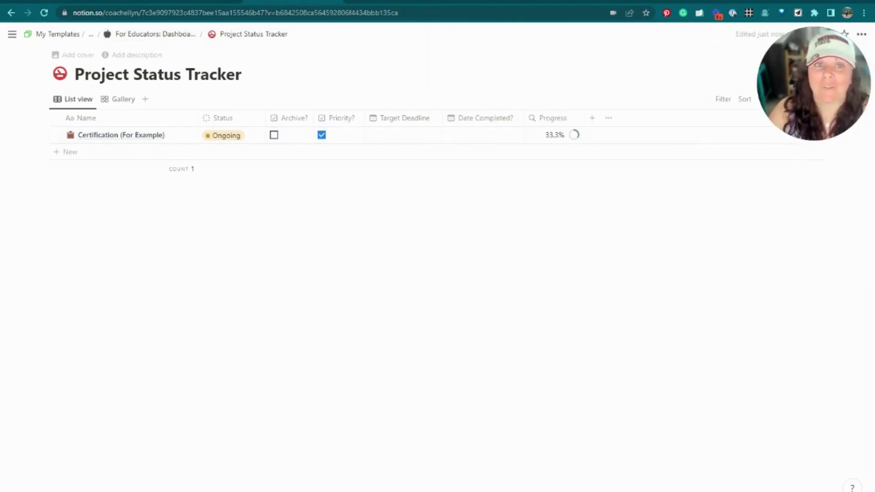
left_click(191, 38)
scroll(424, 246, "down", 5)
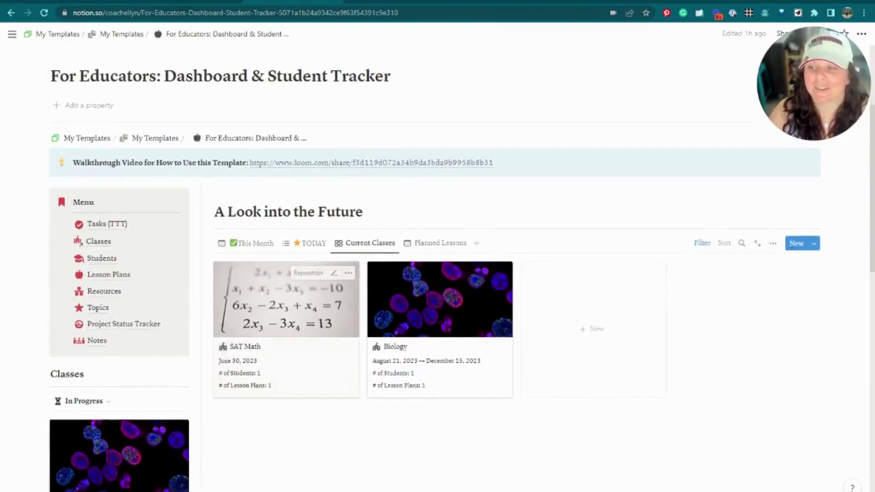
left_click(95, 301)
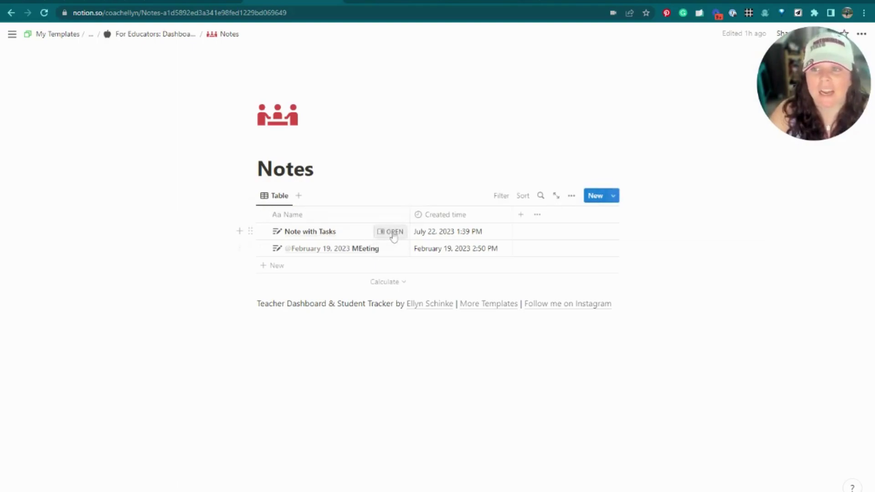
left_click(391, 231)
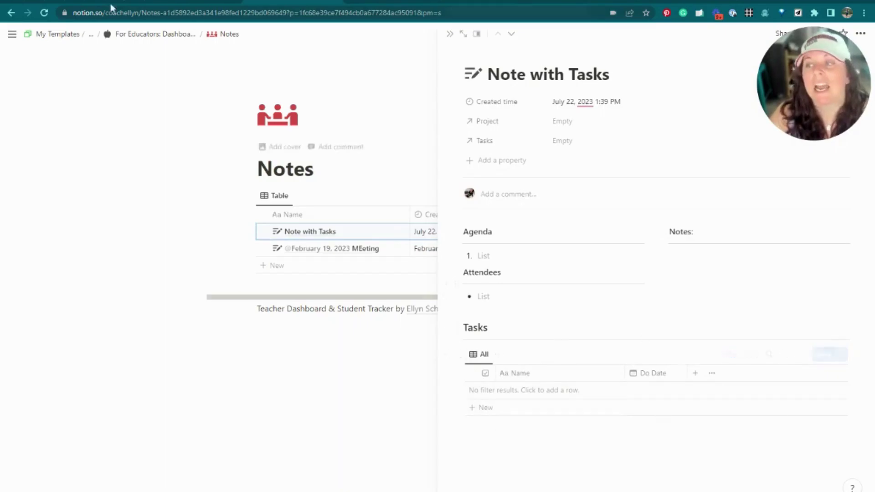
Return to the For Educators dashboard and show the This Month calendar under A Look into the Future.
left_click(137, 34)
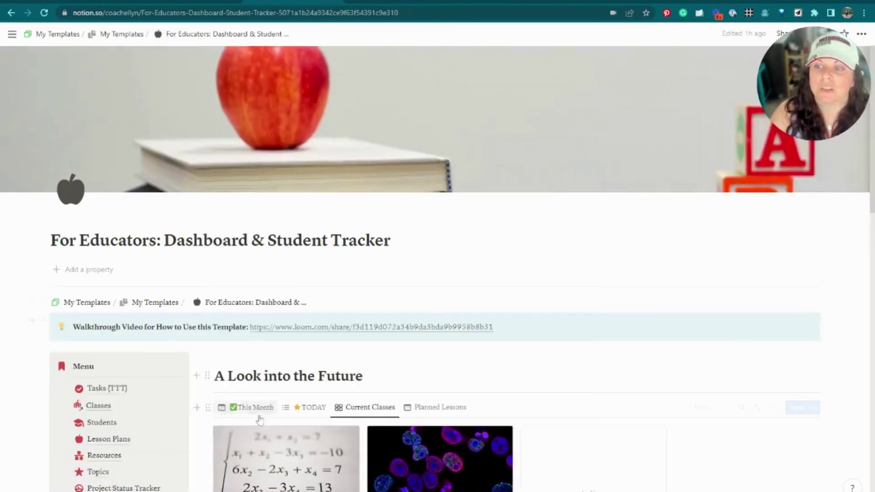
scroll(531, 222, "down", 5)
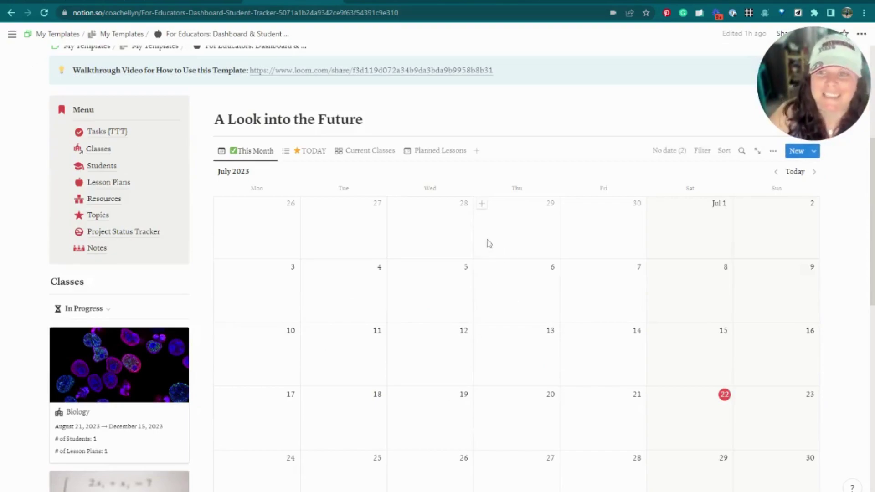
Look over the This Month calendar, and display the Current Classes view under A Look into the Future.
scroll(516, 273, "down", 1)
scroll(227, 245, "down", 2)
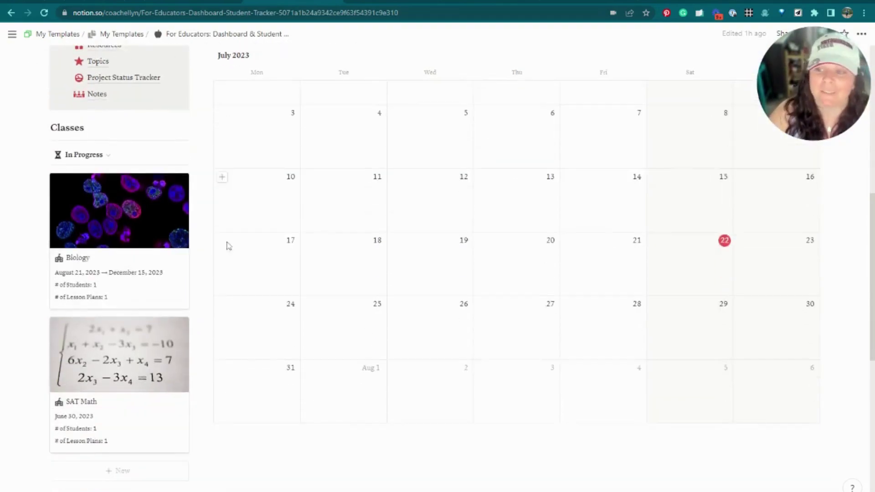
scroll(336, 144, "up", 2)
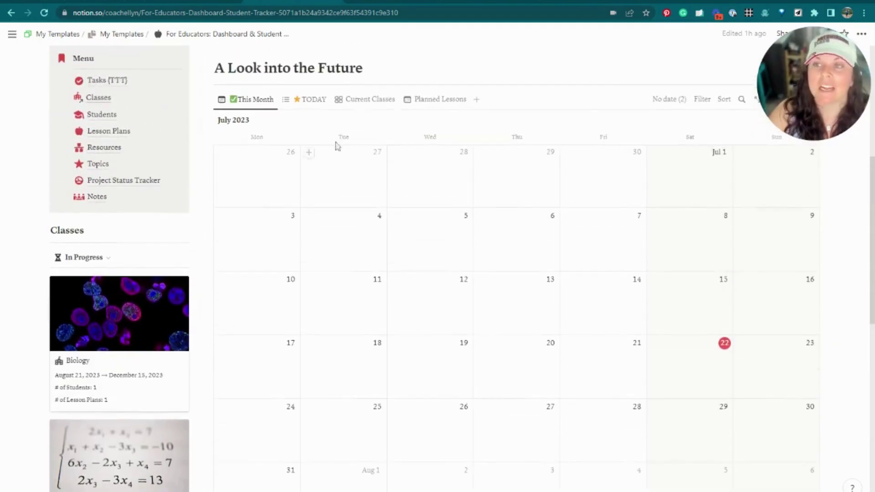
left_click(365, 100)
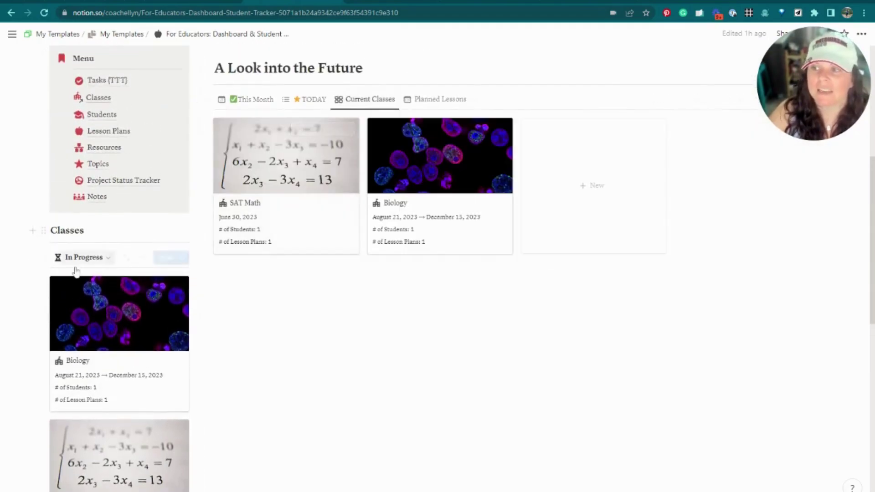
Delete the Classes section with its heading and In Progress gallery from the dashboard's narrow column, above Projects.
scroll(75, 270, "down", 5)
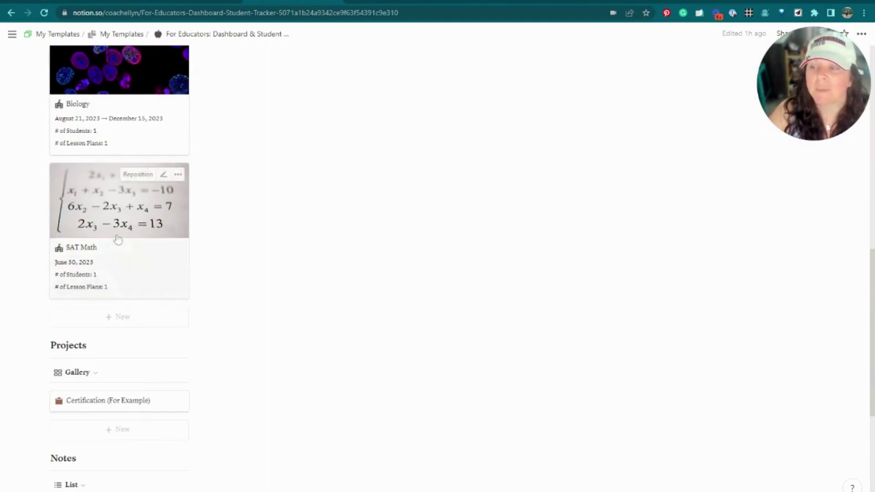
scroll(74, 129, "up", 3)
left_click_drag(27, 121, 156, 299)
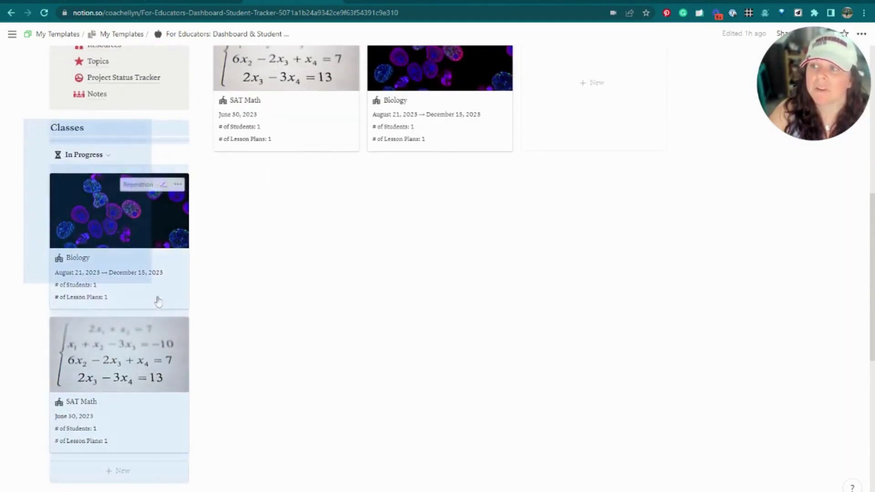
key("Delete")
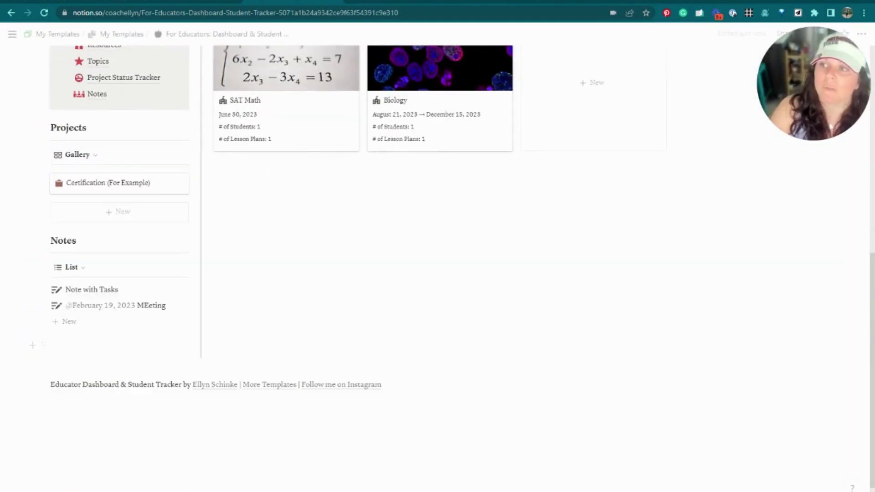
scroll(416, 248, "up", 4)
scroll(457, 226, "down", 1)
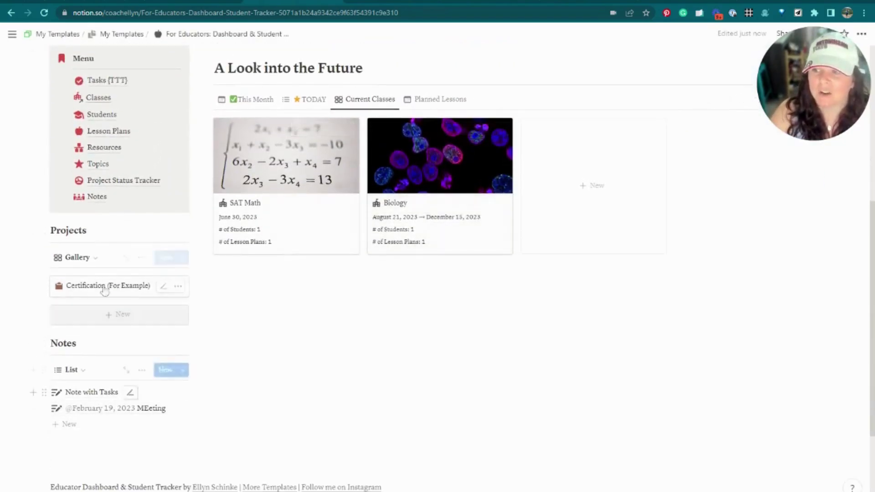
scroll(132, 369, "up", 1)
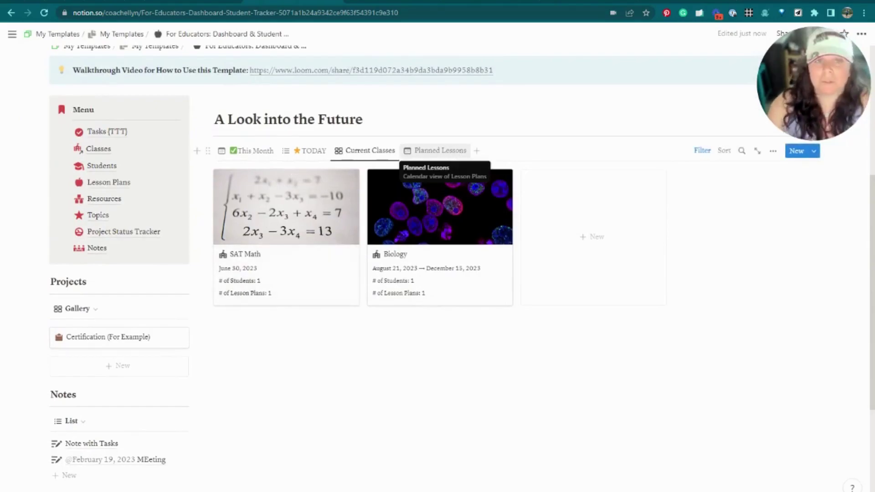
Switch to the open revolution prep page and examine its Tutoring Menu, Area Projects, Meeting Notes and current classes.
left_click(397, 3)
scroll(182, 230, "up", 5)
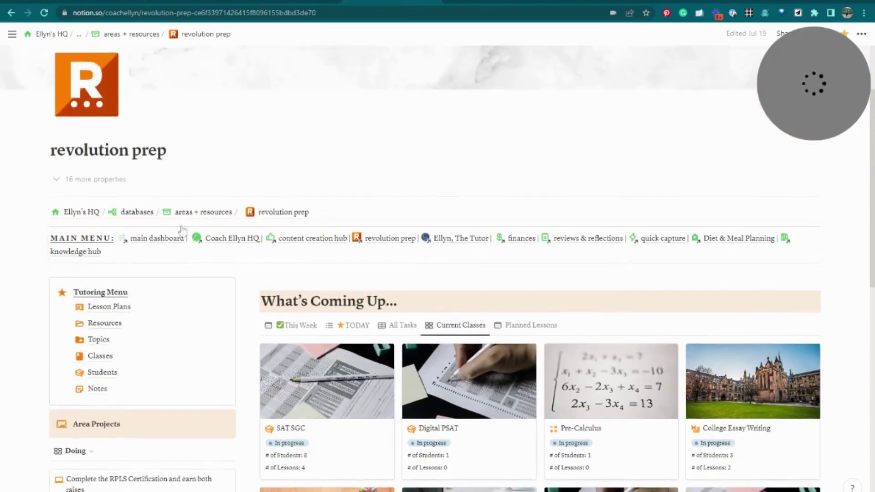
scroll(181, 229, "down", 3)
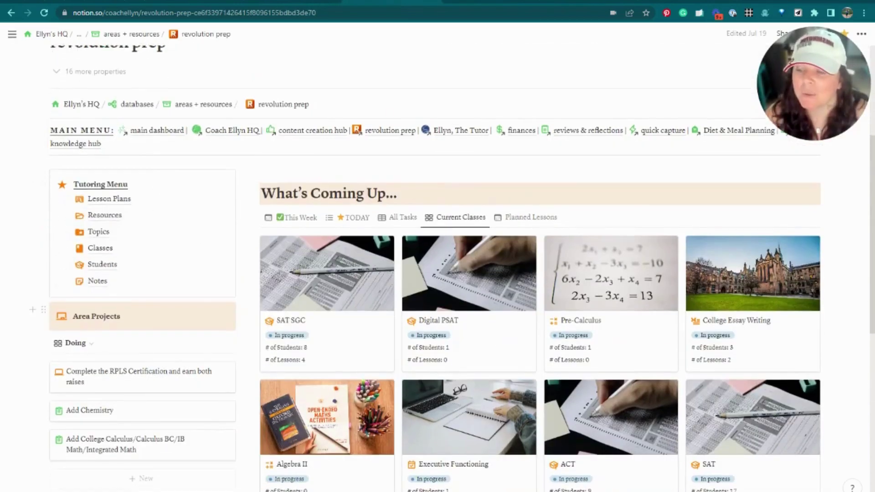
scroll(181, 319, "down", 1)
scroll(163, 365, "down", 3)
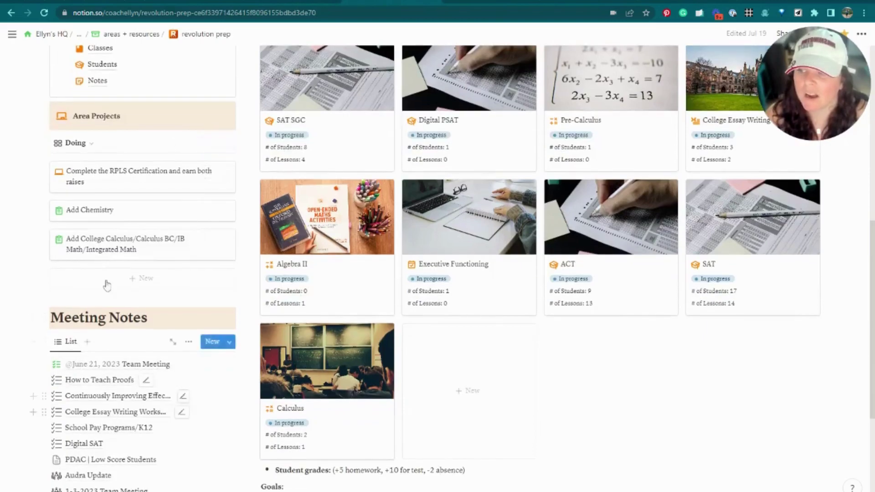
scroll(296, 182, "up", 3)
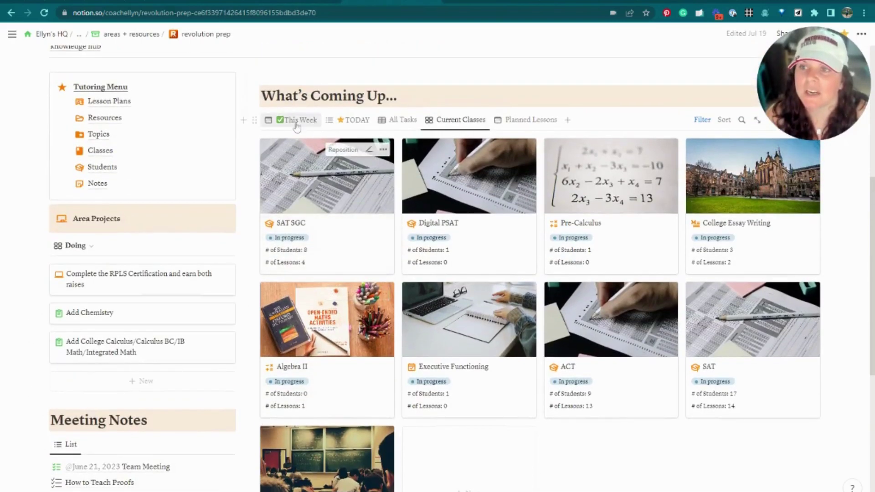
Show the This Week calendar under What's Coming Up, and return to the Current Classes gallery to review its classes.
left_click(297, 120)
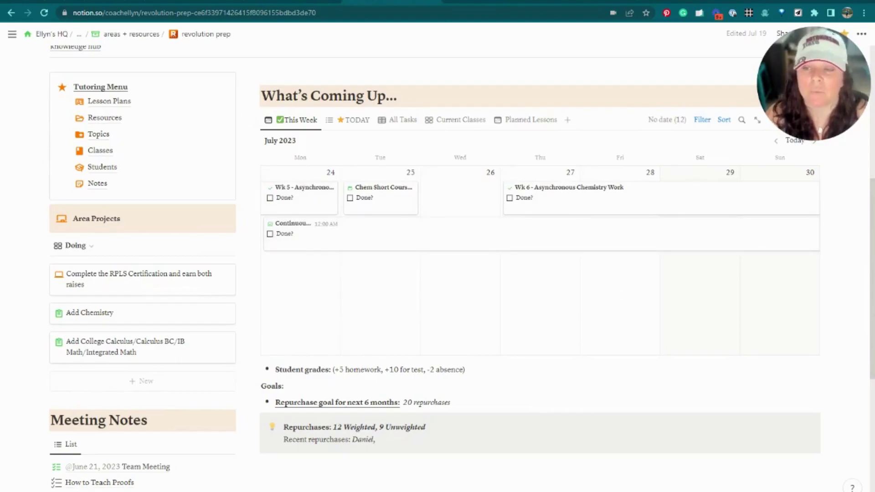
left_click(461, 119)
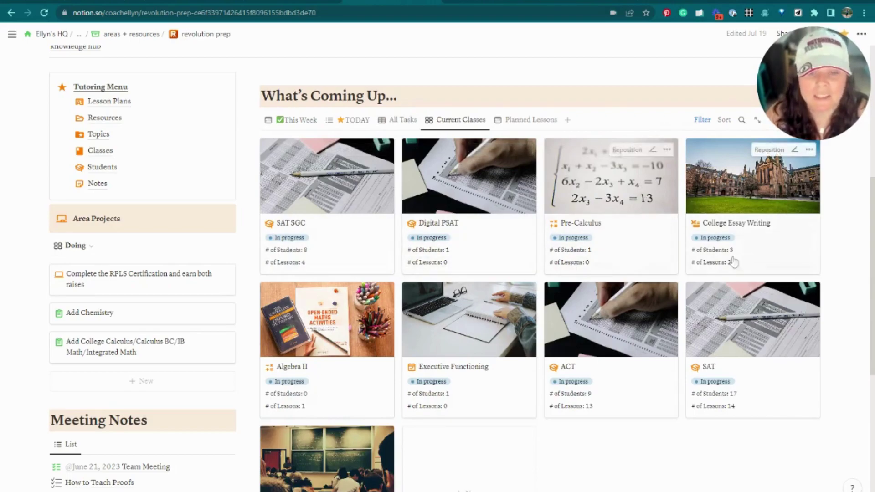
scroll(735, 262, "down", 1)
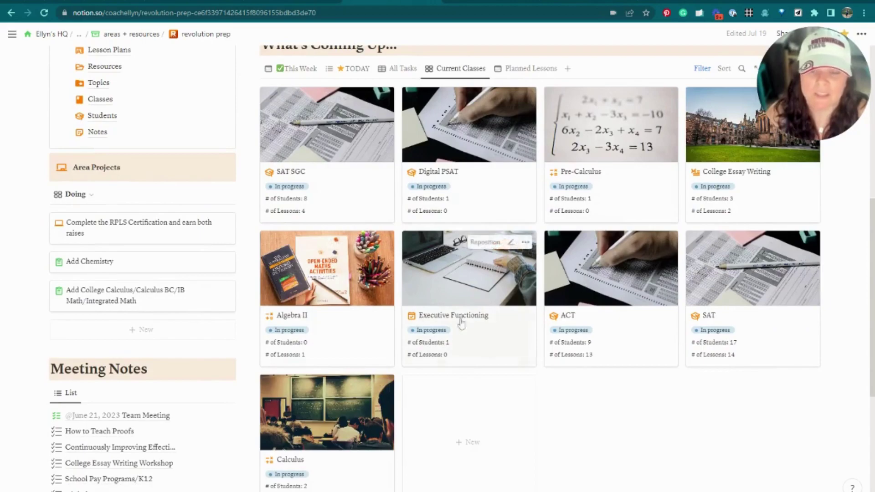